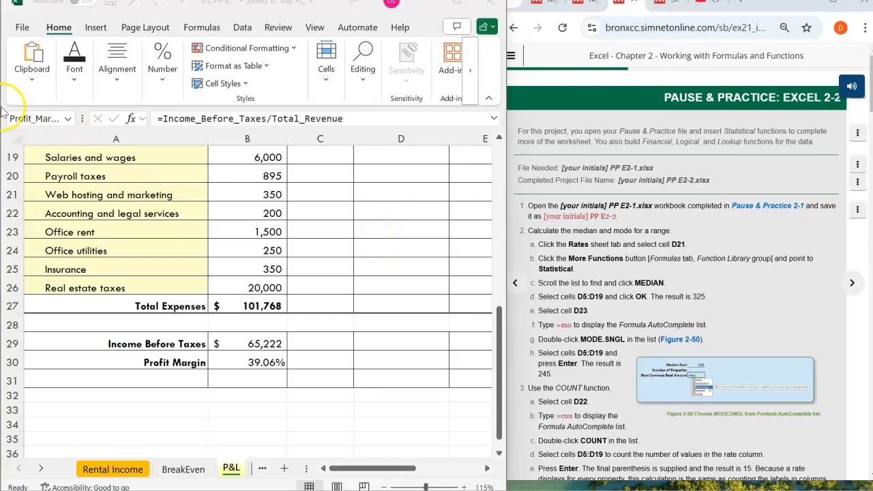
# - Save a copy of the workbook in the Documents folder under the file name DL pp e 2-2
pyautogui.click(541, 206)
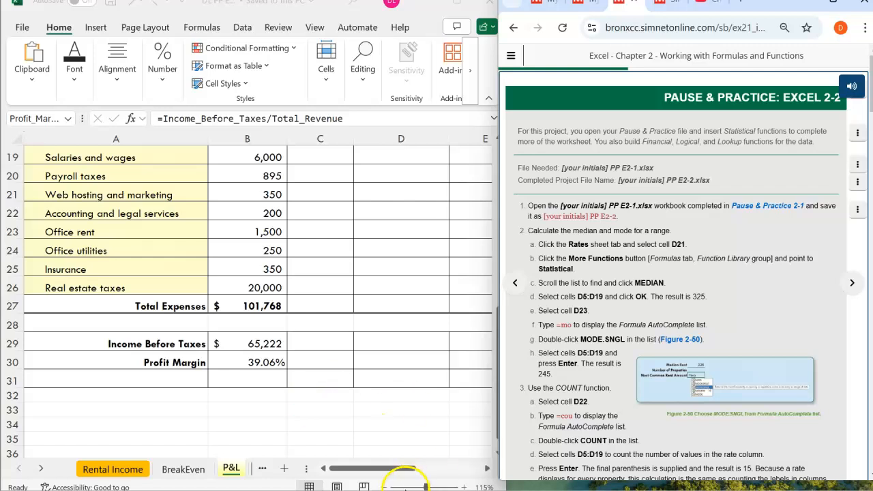
pyautogui.click(23, 31)
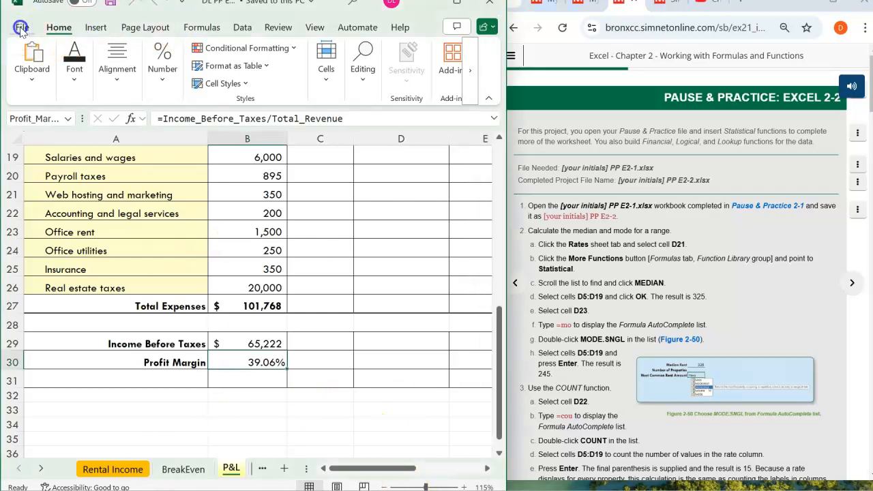
pyautogui.click(41, 266)
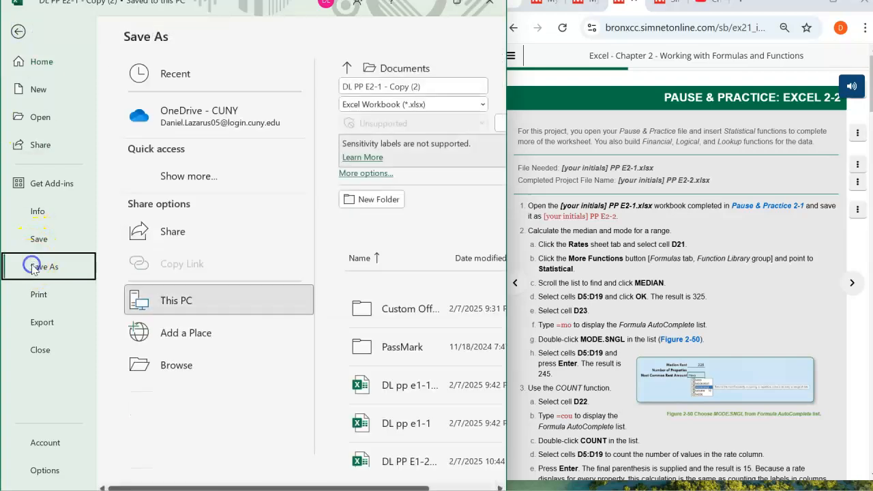
pyautogui.click(176, 366)
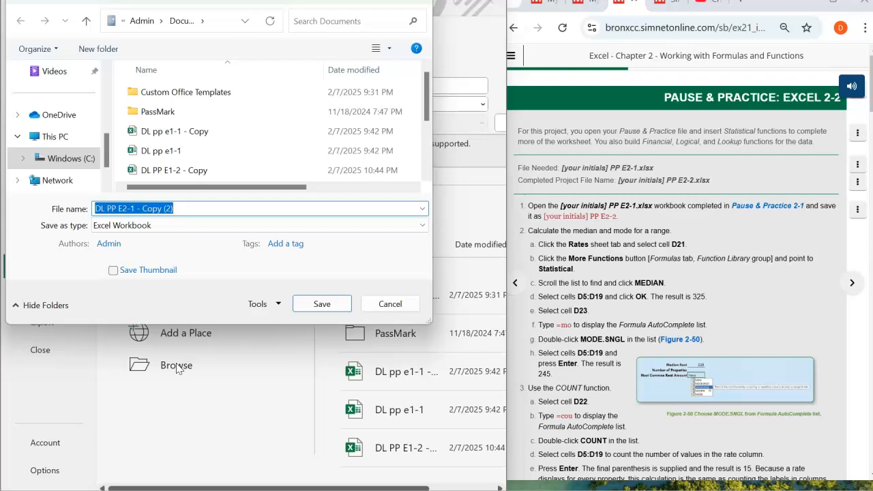
pyautogui.write('d')
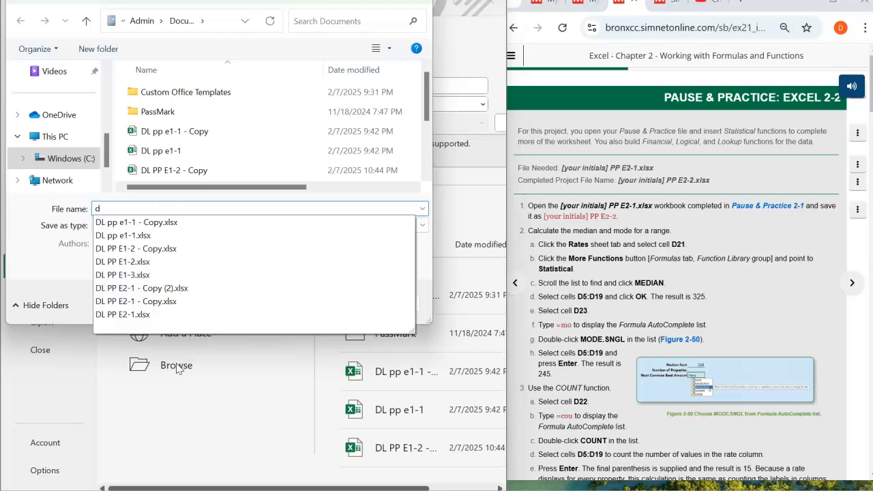
pyautogui.press('BackSpace')
pyautogui.write('DL pp e 2-2')
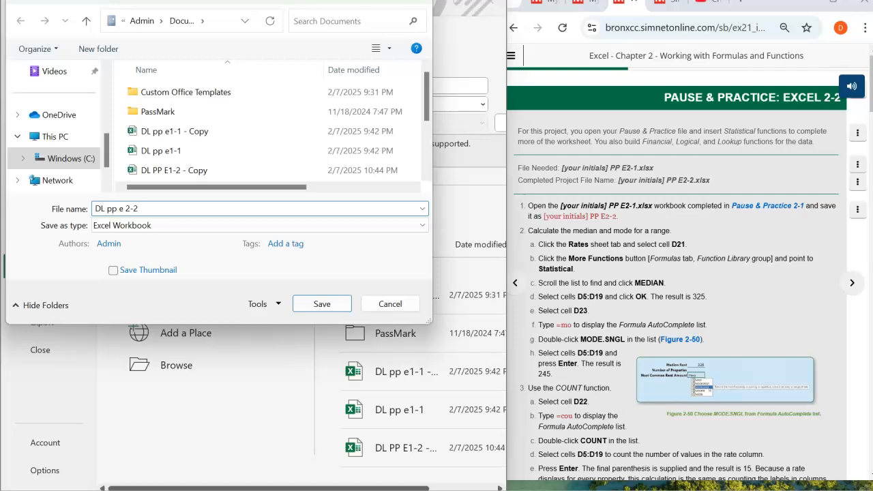
pyautogui.click(319, 305)
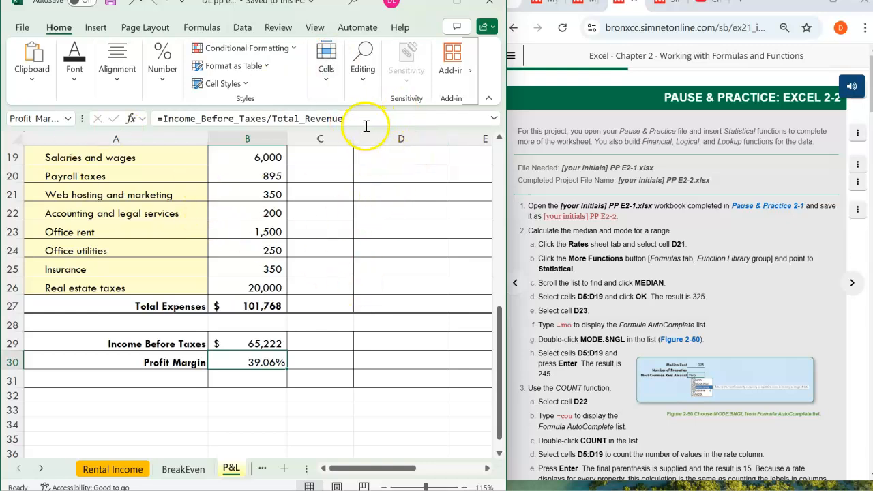
# - Switch to the Rates worksheet
pyautogui.click(616, 244)
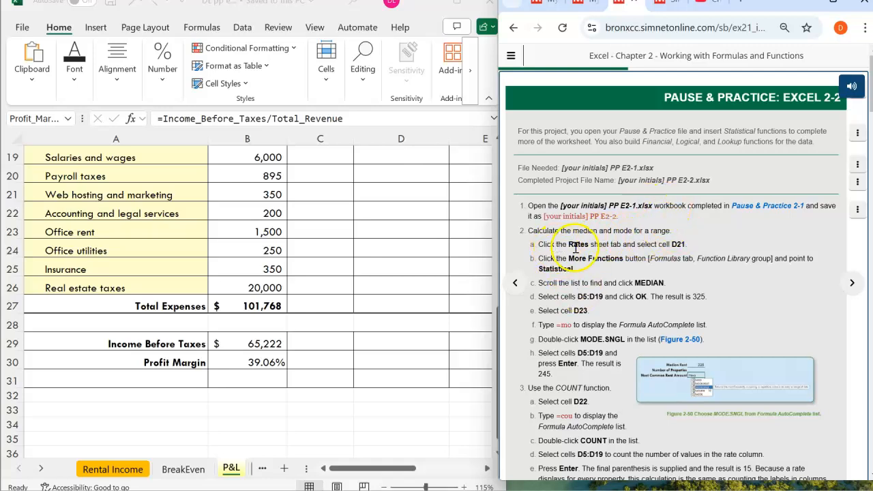
pyautogui.click(41, 469)
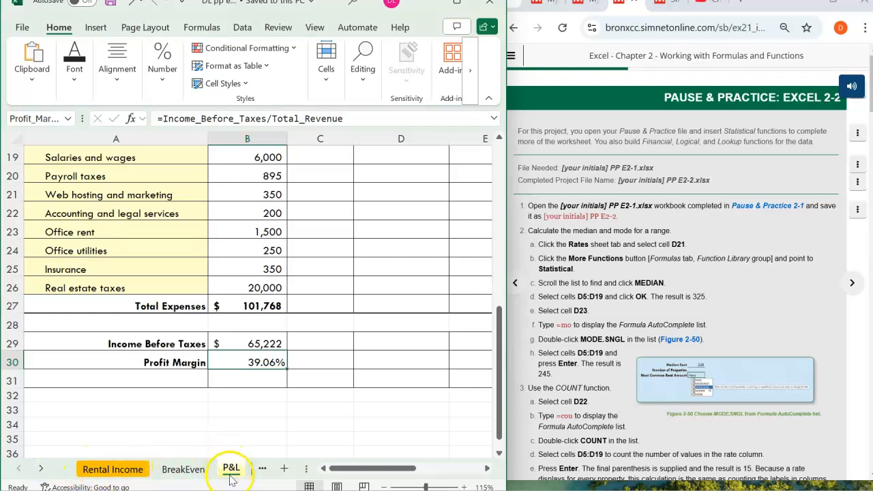
pyautogui.click(41, 469)
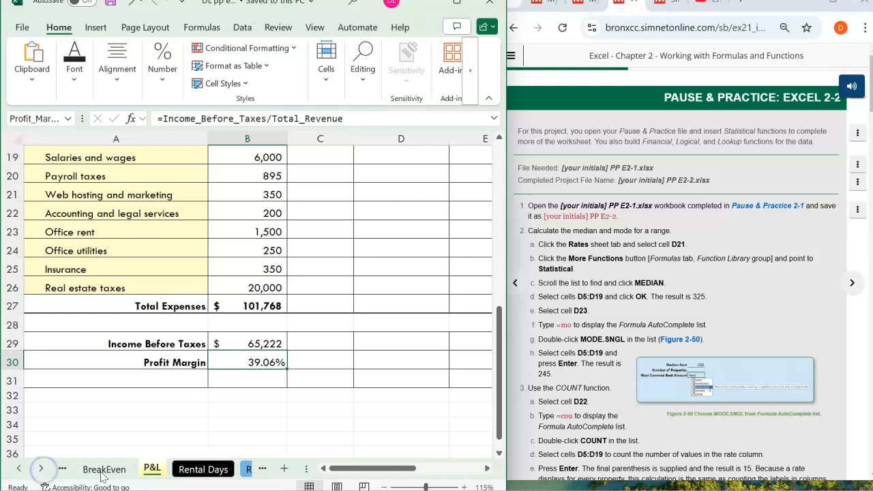
pyautogui.click(41, 468)
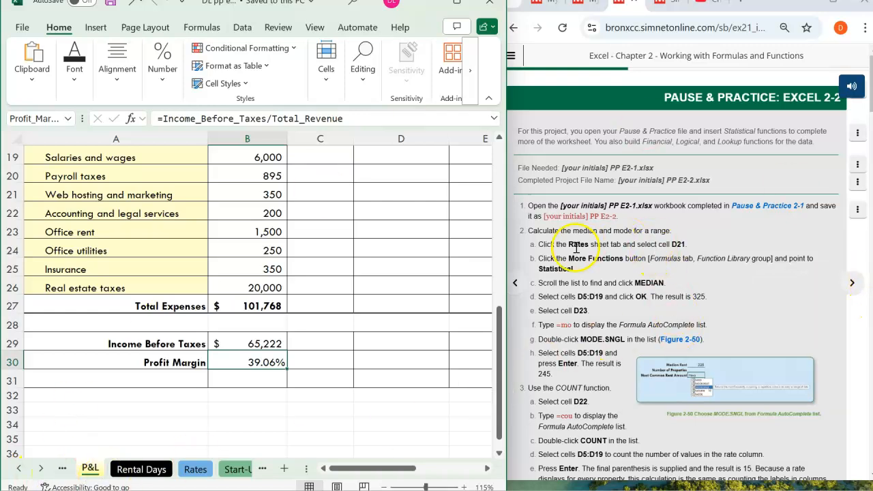
pyautogui.click(196, 470)
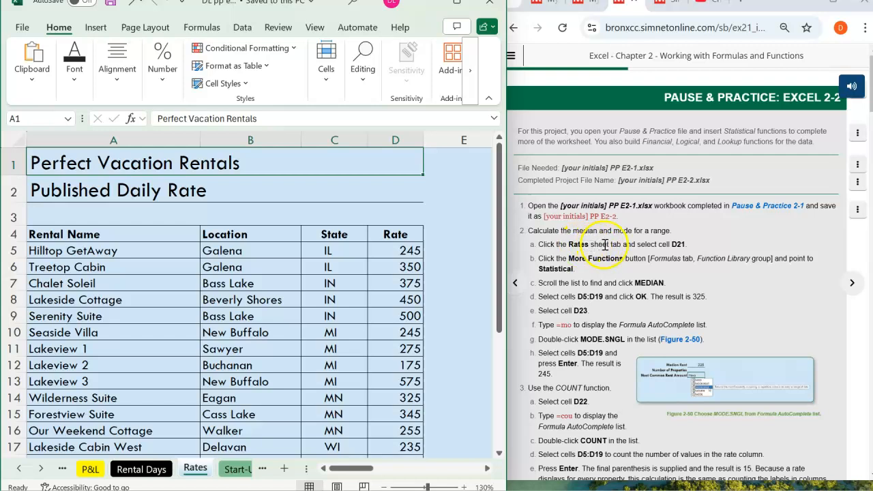
# - Select cell D21 beside Median Rent and display the function library commands
pyautogui.click(20, 119)
pyautogui.write('d2')
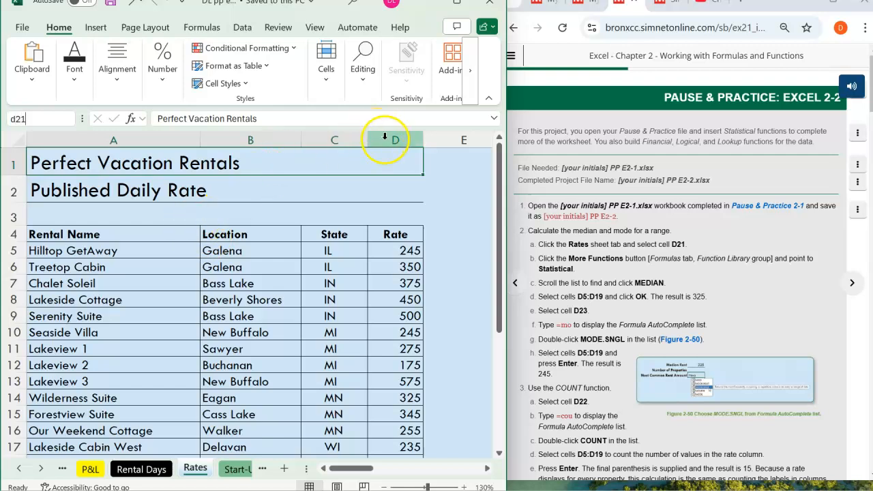
pyautogui.write('1')
pyautogui.press('Return')
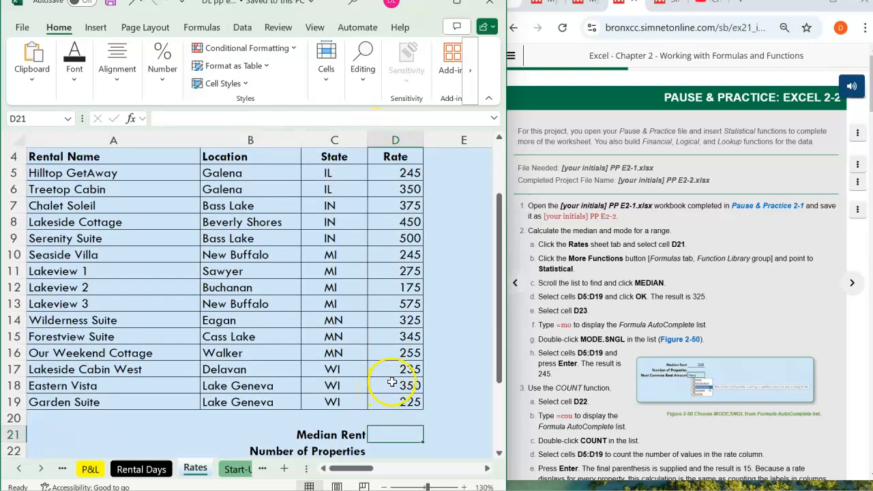
pyautogui.scroll(-1, 490, 334)
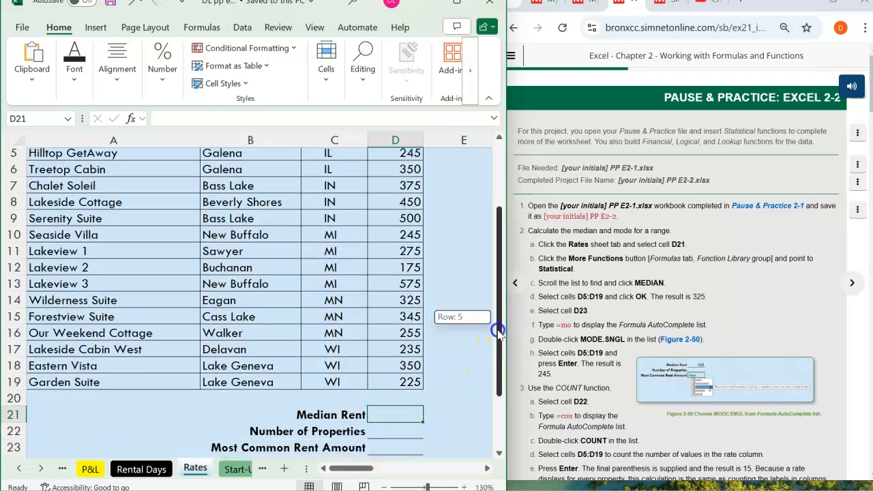
pyautogui.moveTo(500, 335); pyautogui.dragTo(513, 302)
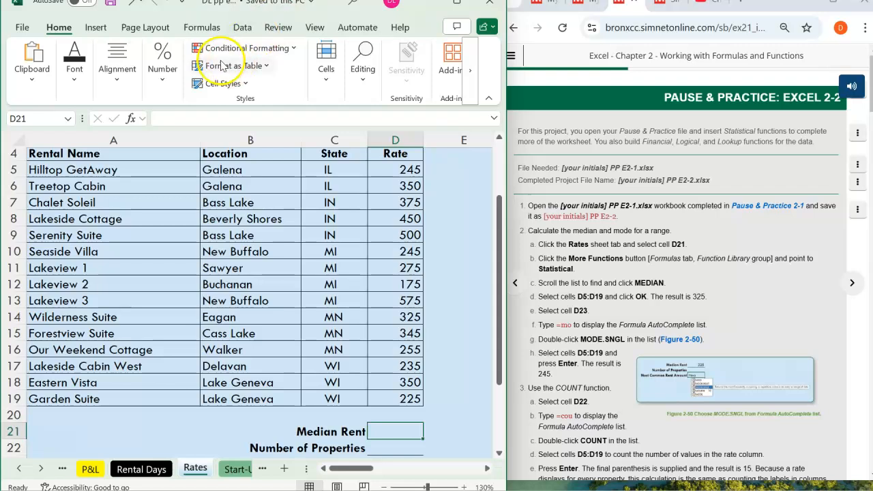
pyautogui.click(205, 27)
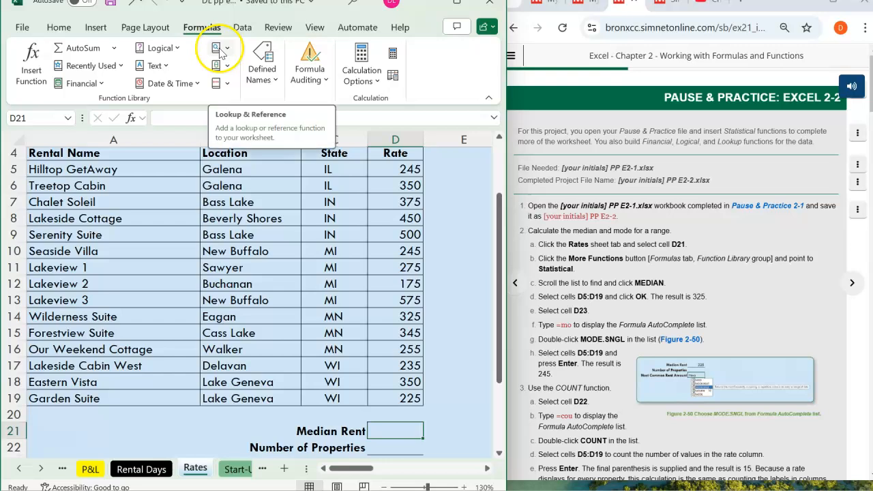
pyautogui.click(605, 6)
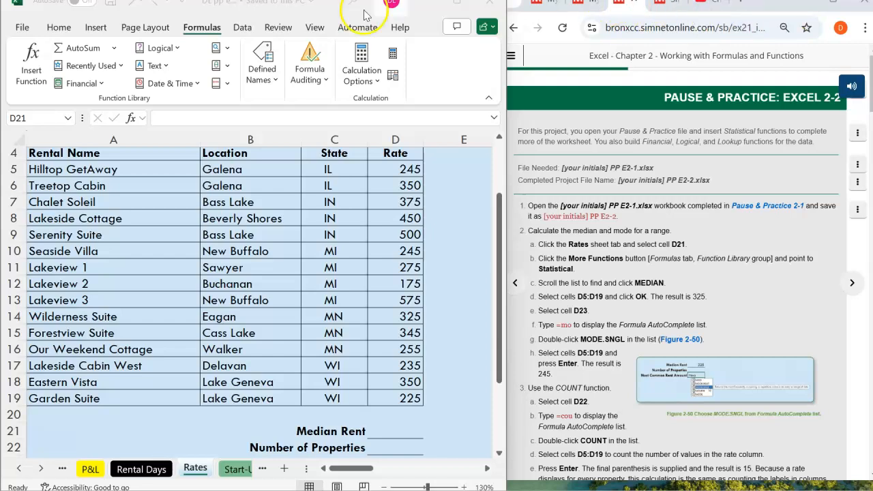
pyautogui.click(456, 8)
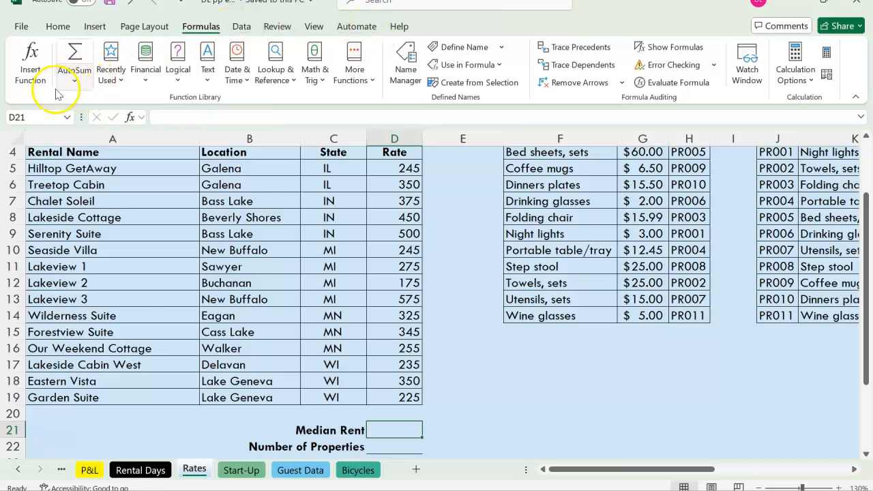
pyautogui.click(367, 89)
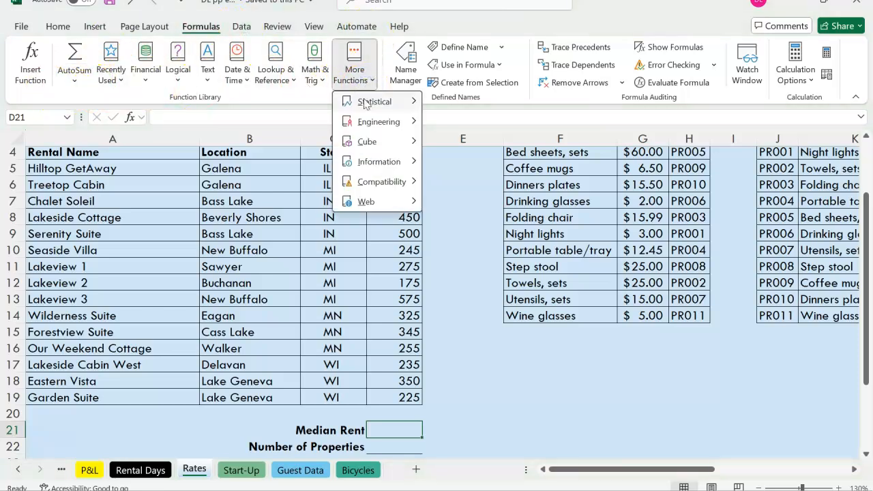
pyautogui.moveTo(369, 107)
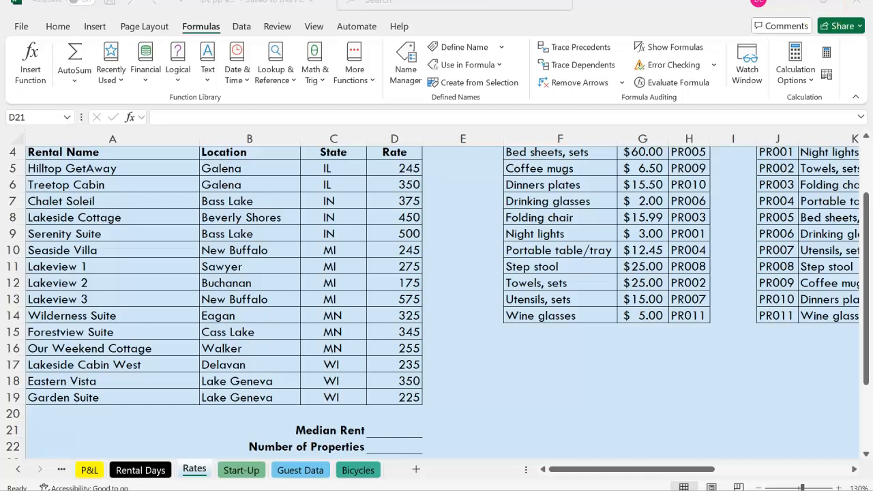
pyautogui.click(864, 66)
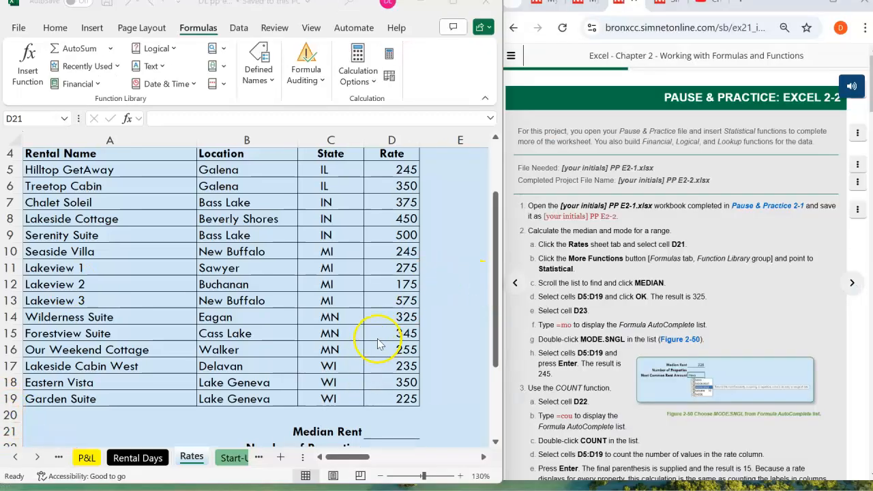
pyautogui.scroll(-1, 379, 344)
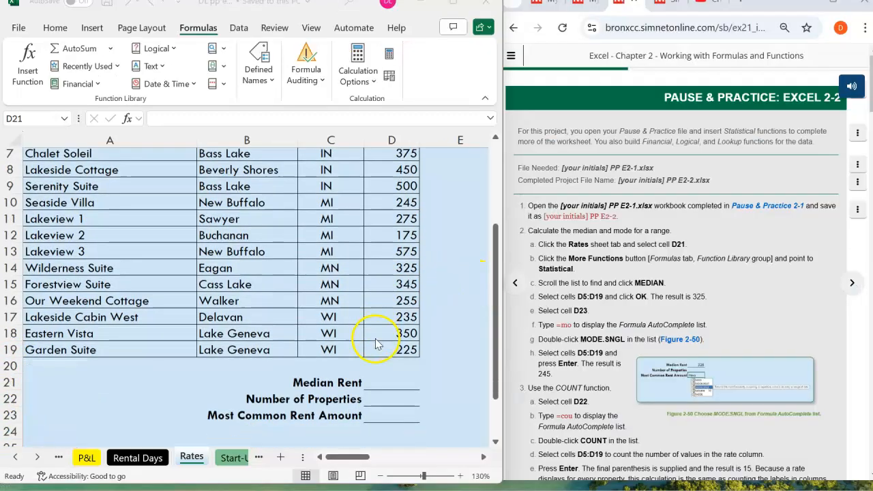
pyautogui.click(395, 386)
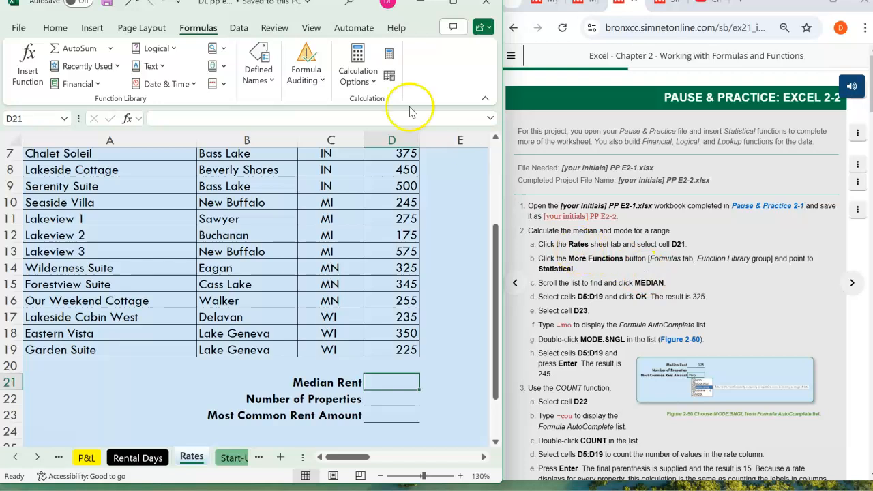
pyautogui.click(224, 50)
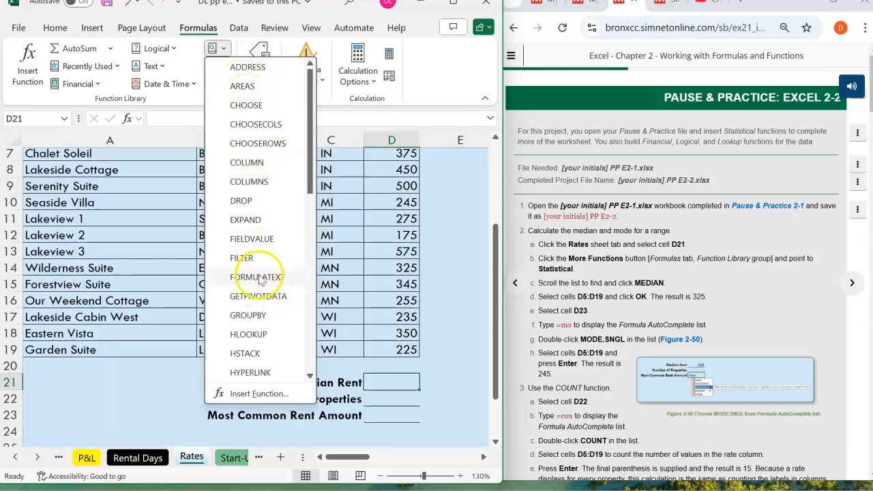
pyautogui.scroll(-5, 260, 281)
pyautogui.scroll(1, 256, 289)
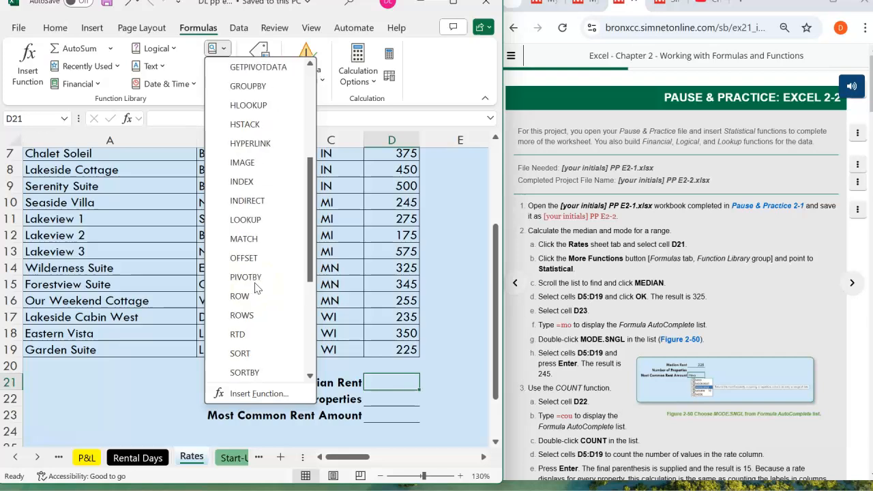
pyautogui.click(265, 394)
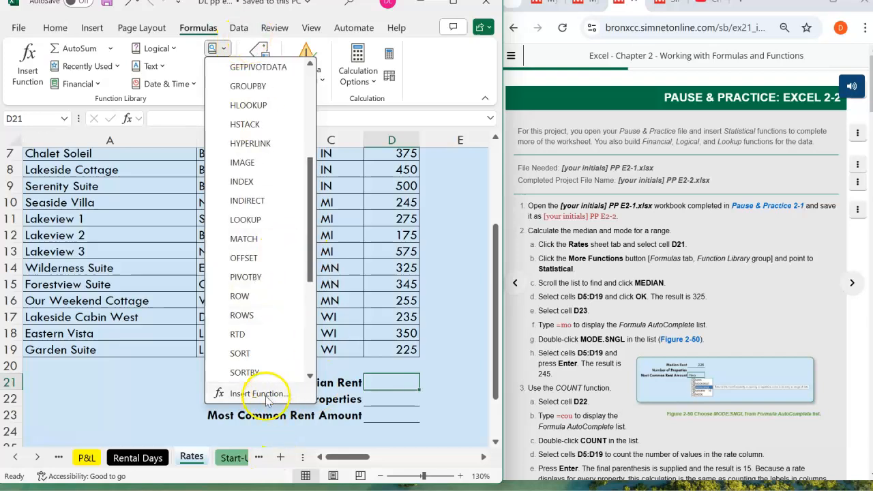
pyautogui.moveTo(310, 167); pyautogui.dragTo(306, 354)
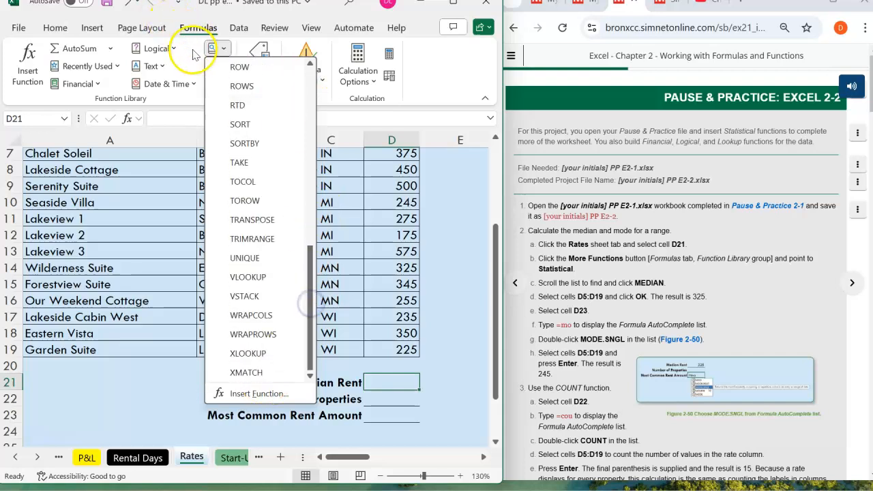
pyautogui.click(196, 43)
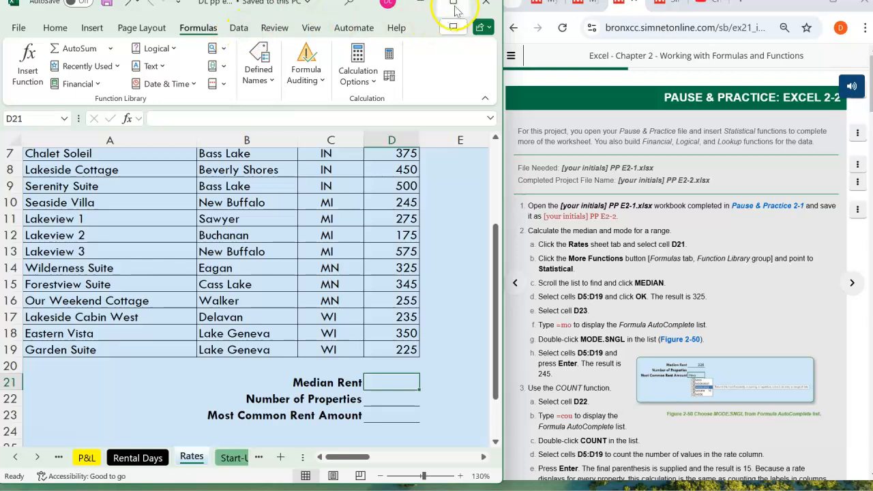
# - Insert the MEDIAN function from the Statistical category into cell D21 beside Median Rent
pyautogui.moveTo(451, 7)
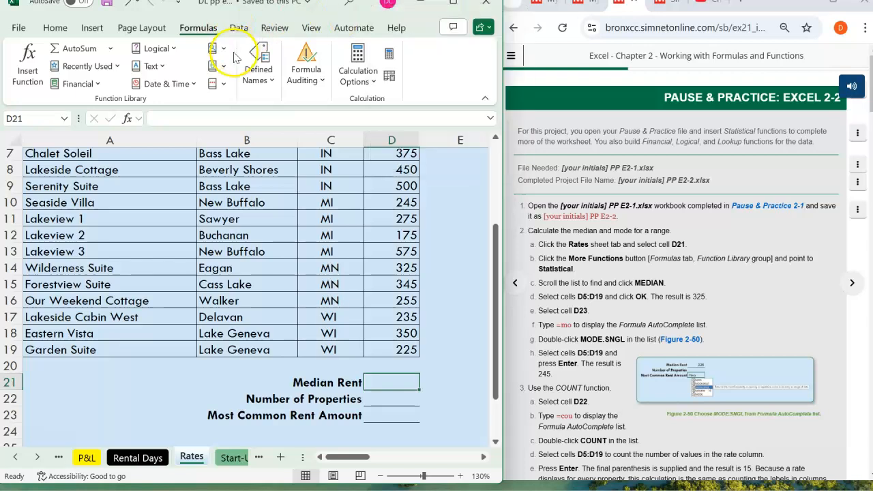
pyautogui.click(216, 84)
pyautogui.moveTo(233, 103)
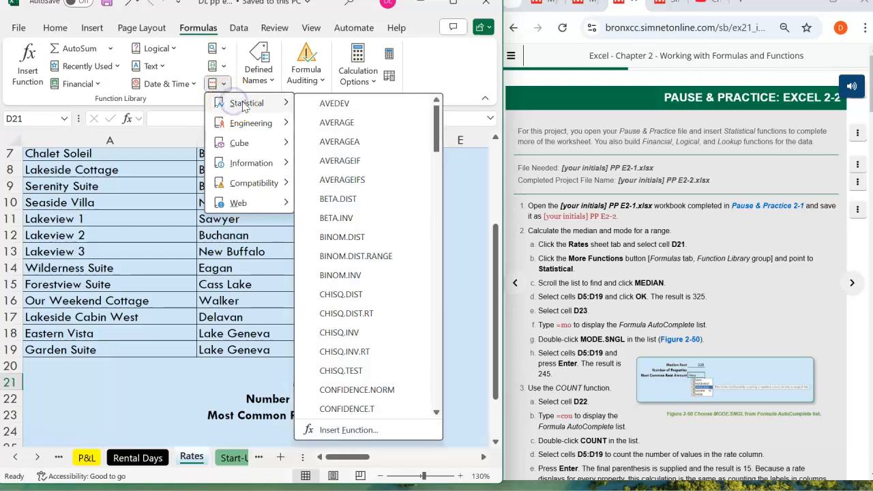
pyautogui.scroll(-5, 359, 298)
pyautogui.scroll(-10, 359, 298)
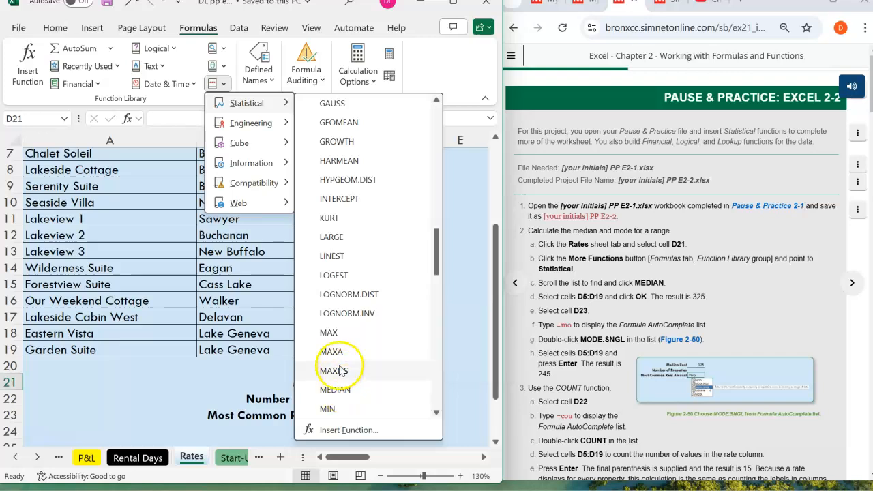
pyautogui.scroll(-1, 336, 362)
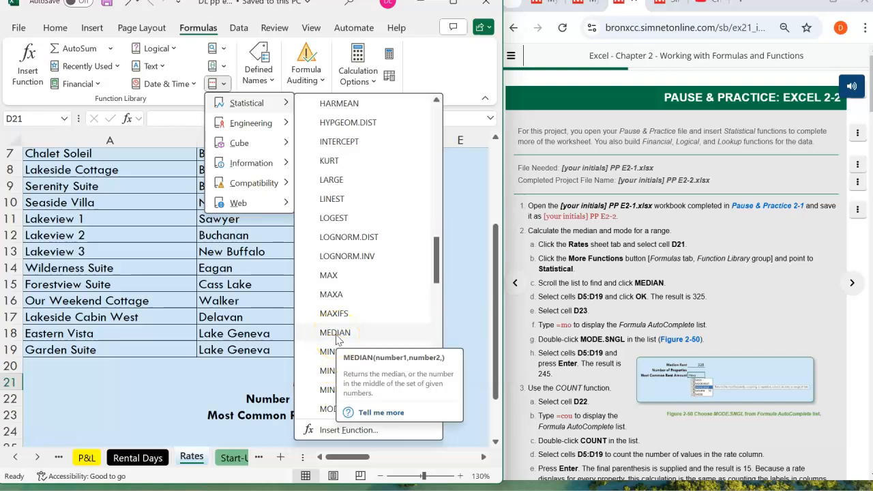
pyautogui.click(335, 334)
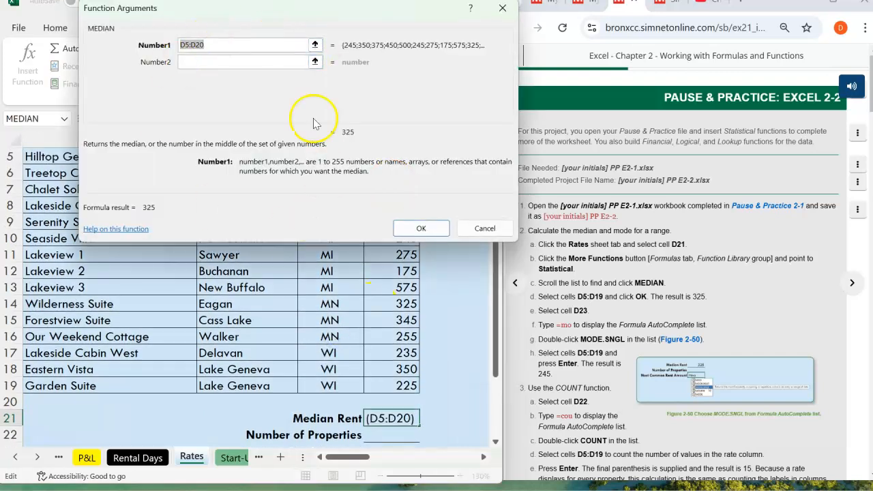
# - Set the MEDIAN function's Number1 argument to D5:D19 and accept the function arguments
pyautogui.moveTo(192, 13); pyautogui.dragTo(189, 30)
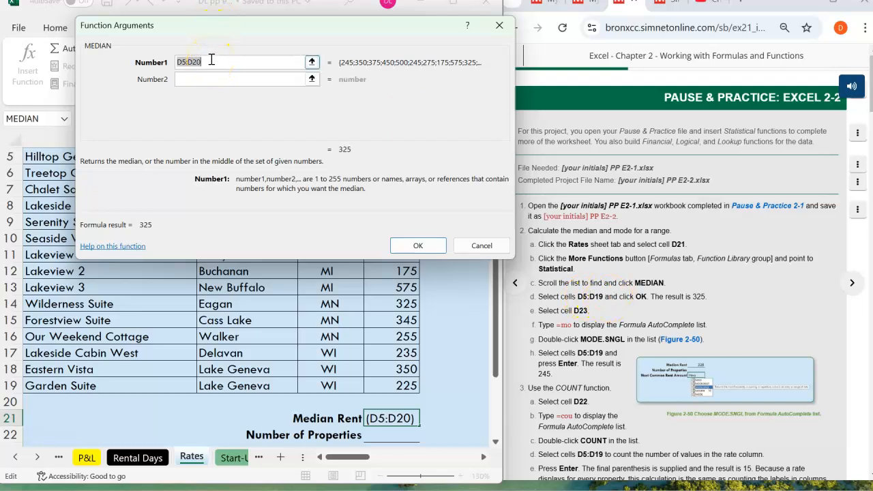
pyautogui.click(210, 60)
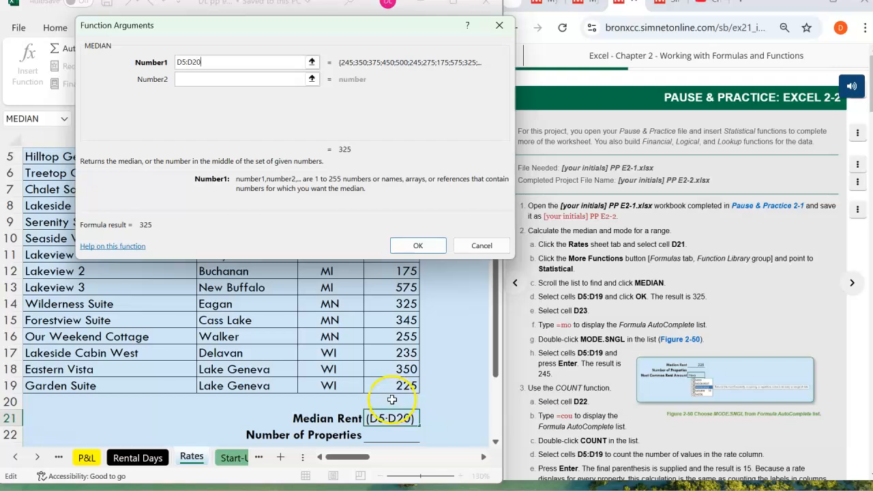
pyautogui.click(199, 62)
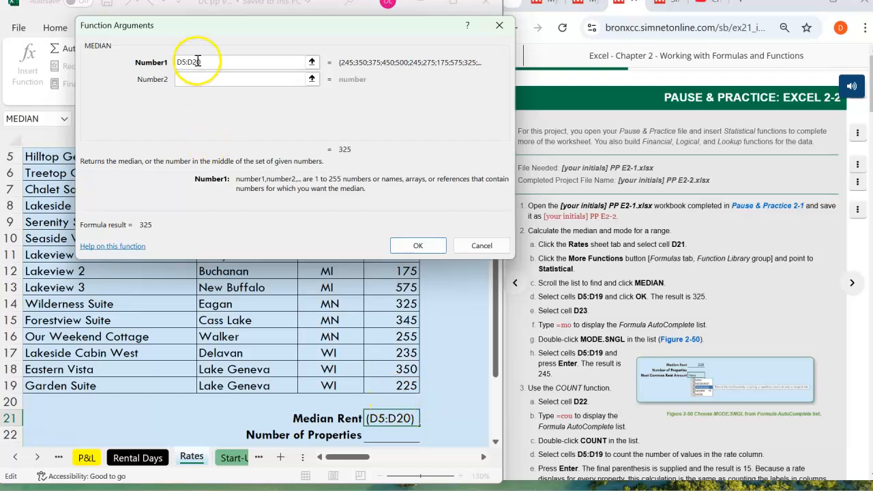
pyautogui.press('BackSpace')
pyautogui.press('BackSpace')
pyautogui.write('19')
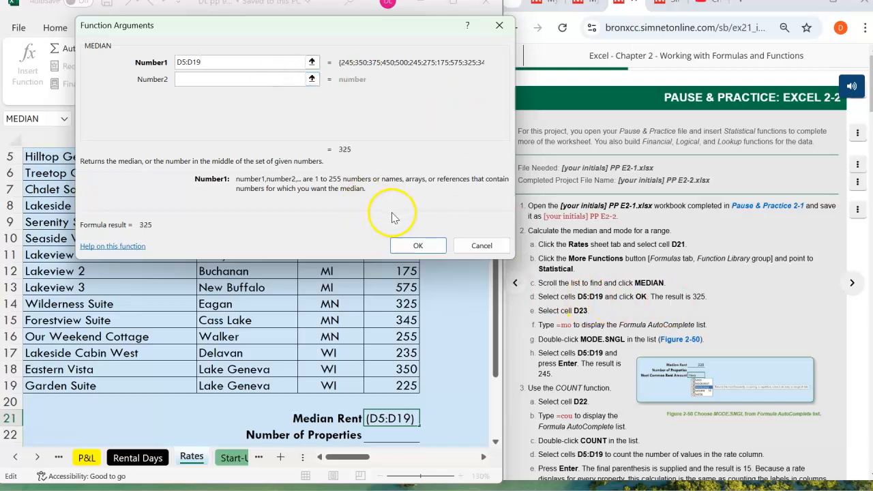
pyautogui.click(414, 245)
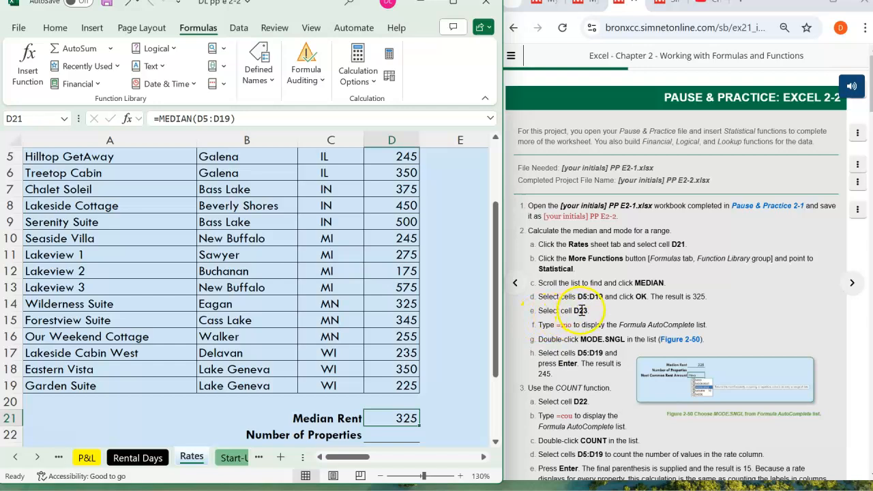
# - Start a formula with the MODE.SNGL function in cell D23 beside Most Common Rent Amount
pyautogui.scroll(-2, 581, 308)
pyautogui.scroll(1, 581, 308)
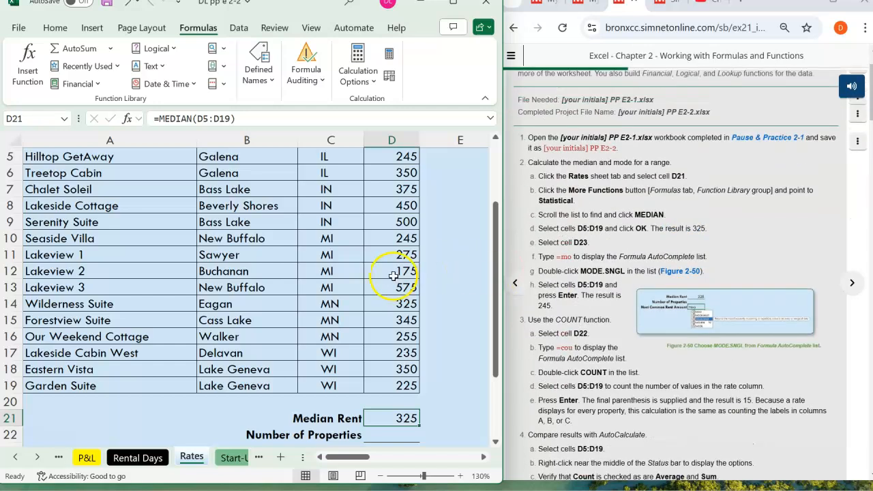
pyautogui.scroll(-2, 393, 275)
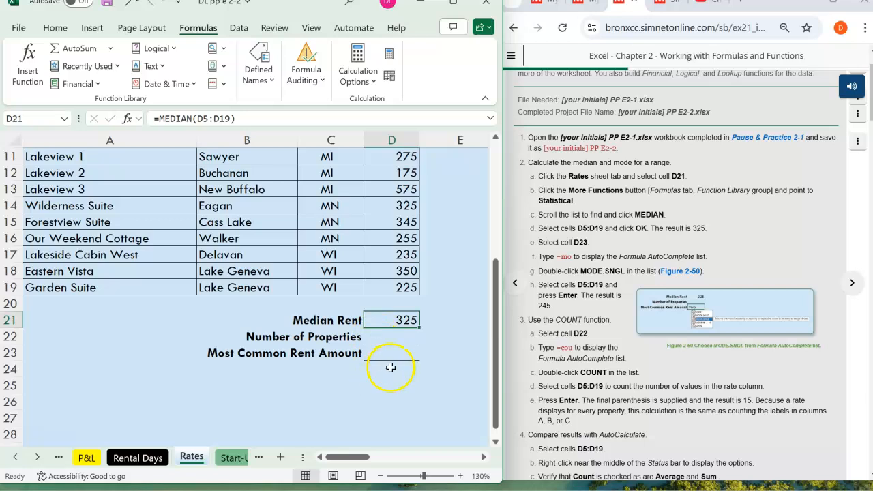
pyautogui.click(393, 355)
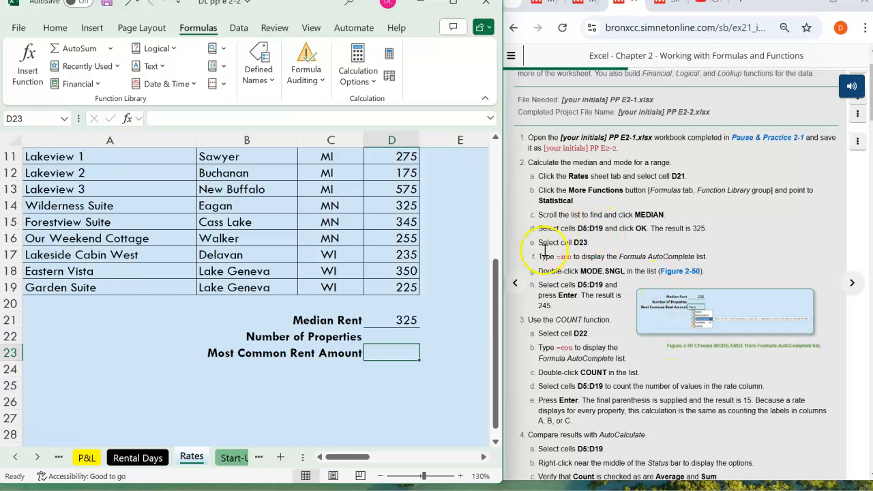
pyautogui.moveTo(497, 323); pyautogui.dragTo(503, 273)
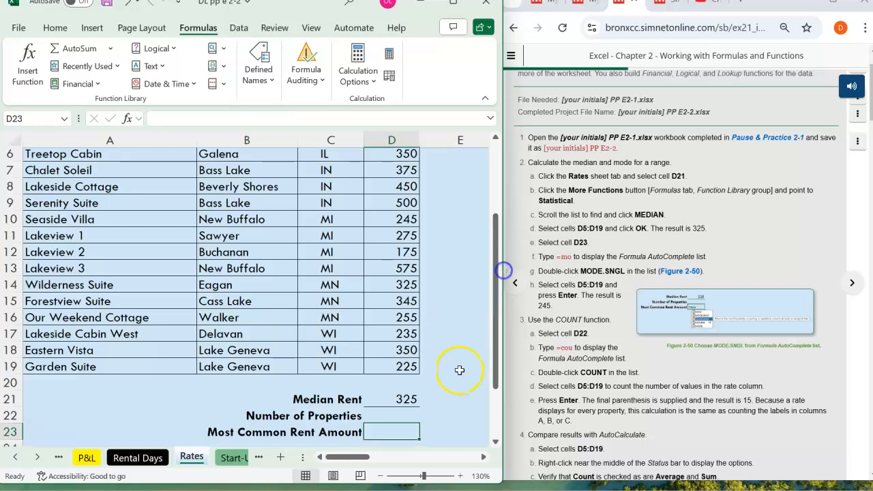
pyautogui.click(382, 476)
pyautogui.moveTo(496, 277); pyautogui.dragTo(499, 266)
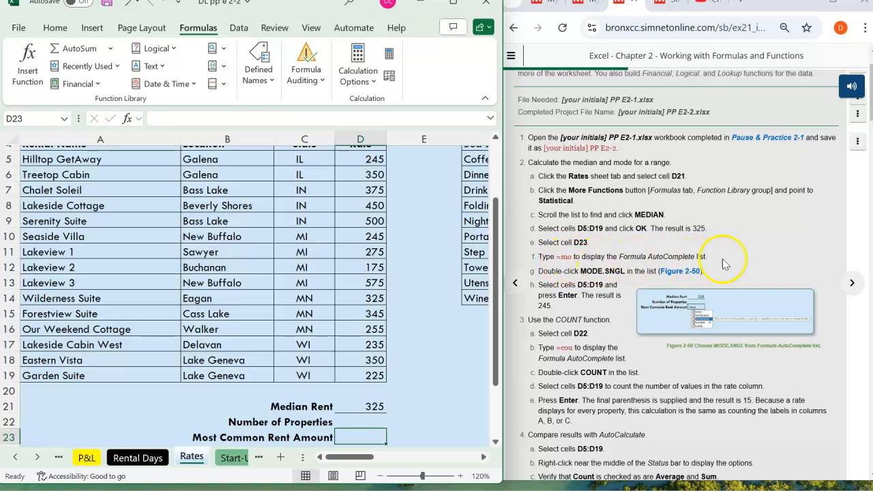
pyautogui.click(176, 119)
pyautogui.write('=')
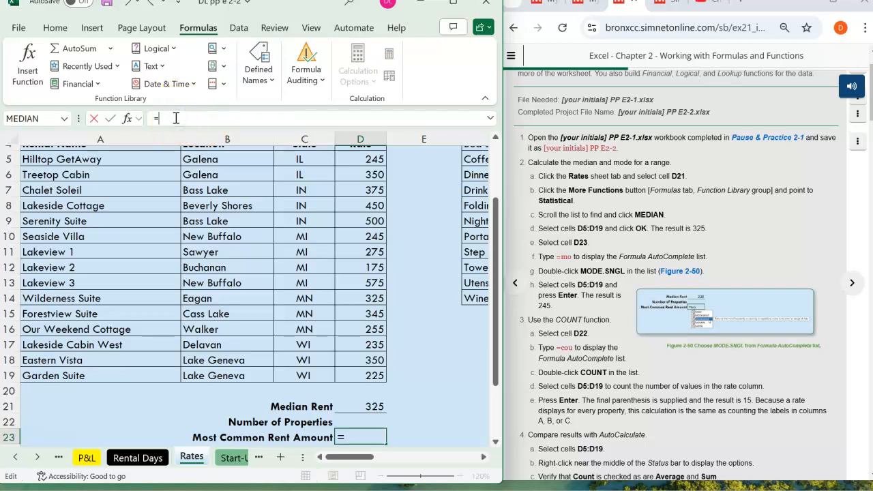
pyautogui.write('mo')
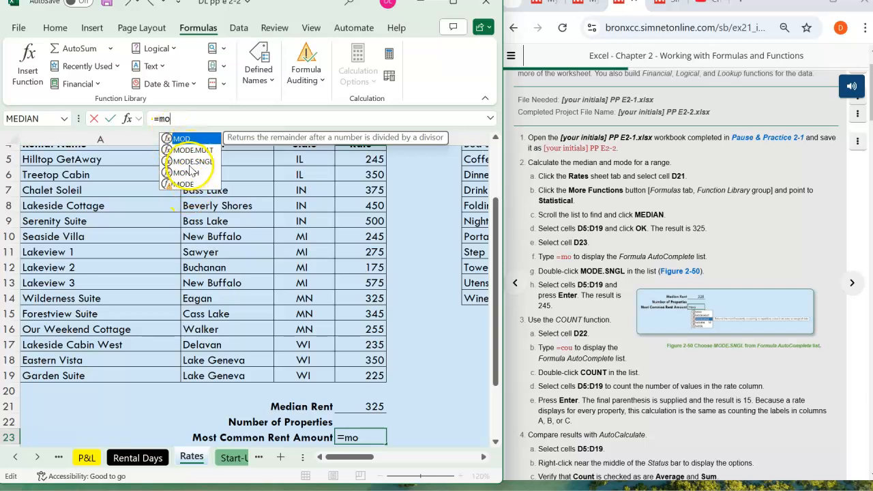
pyautogui.click(581, 271)
pyautogui.moveTo(580, 271); pyautogui.dragTo(624, 271)
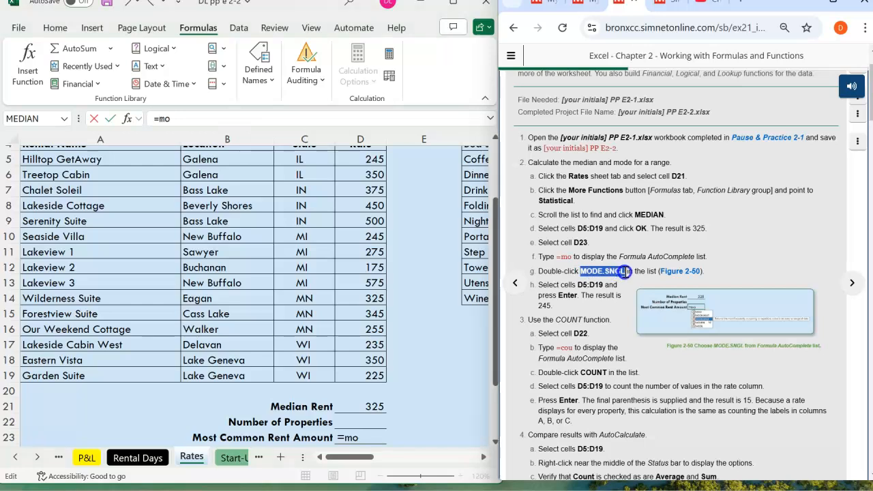
pyautogui.click(182, 115)
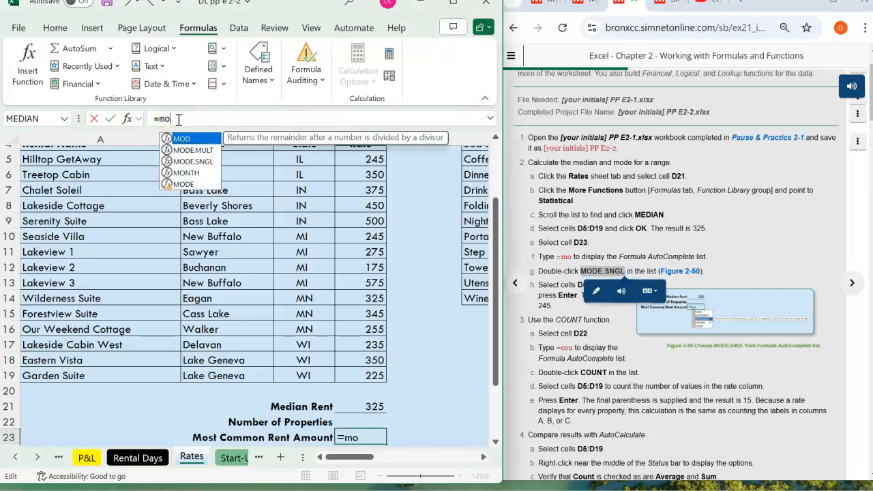
pyautogui.doubleClick(193, 161)
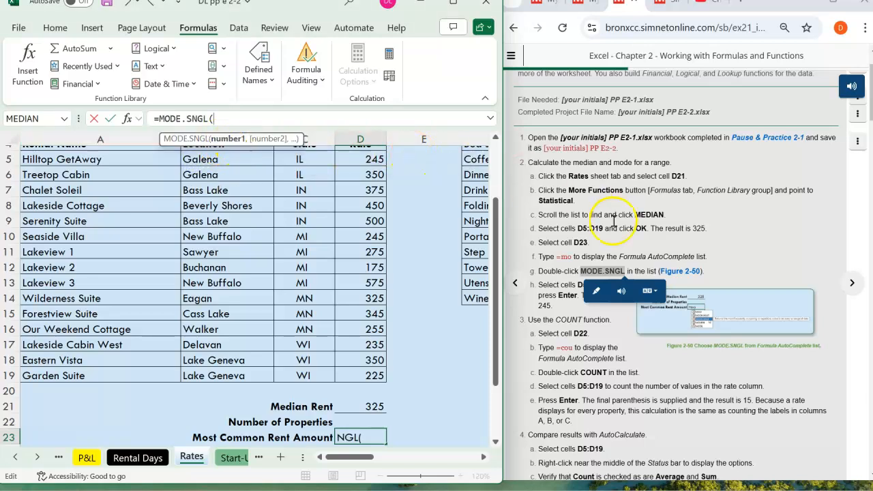
# - Complete the MODE.SNGL formula with the rate range D5:D19 as its argument
pyautogui.click(737, 268)
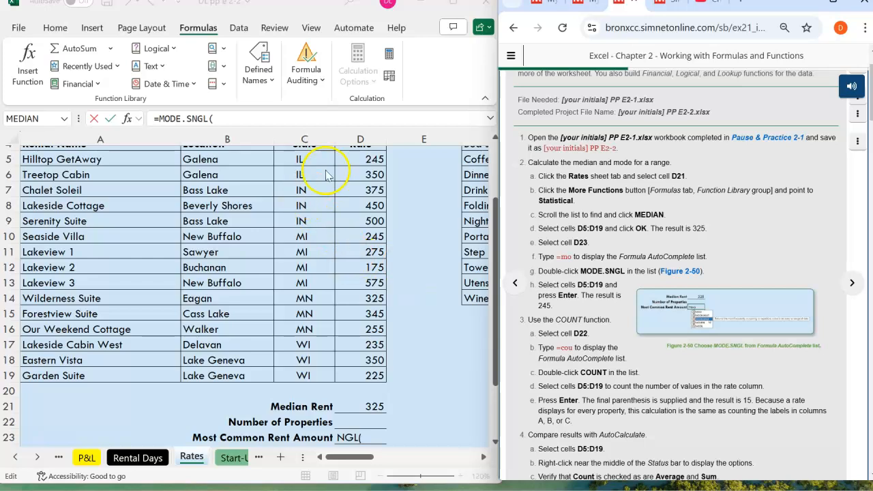
pyautogui.click(356, 160)
pyautogui.click(356, 158)
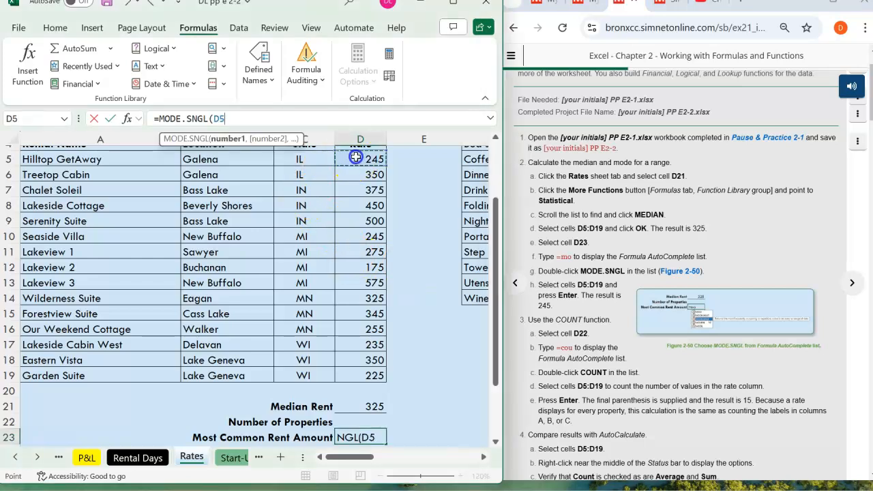
pyautogui.moveTo(356, 165); pyautogui.dragTo(367, 372)
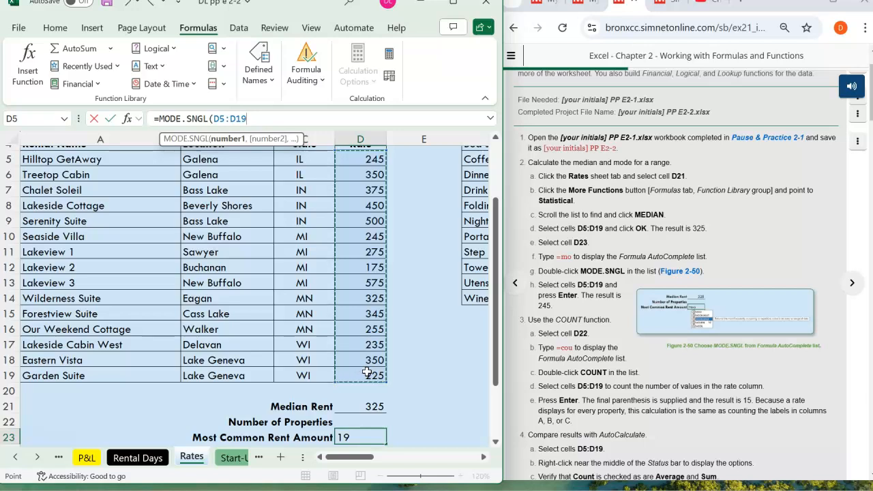
pyautogui.press('Return')
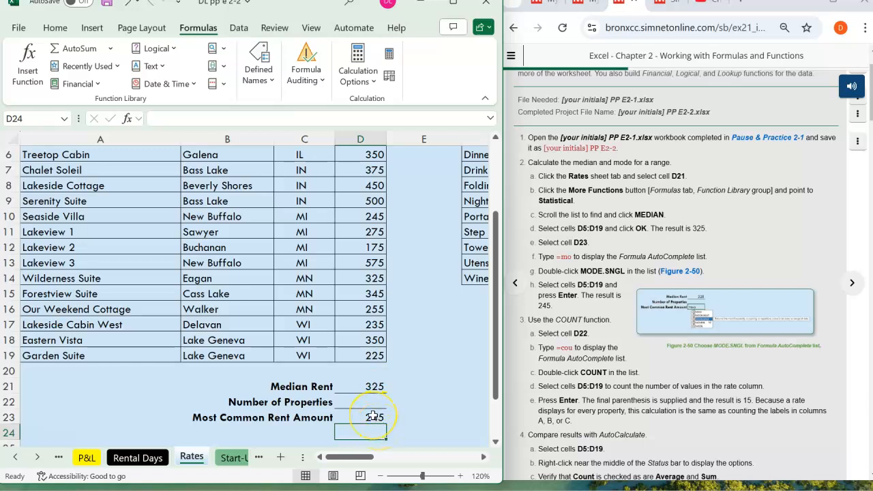
pyautogui.click(374, 415)
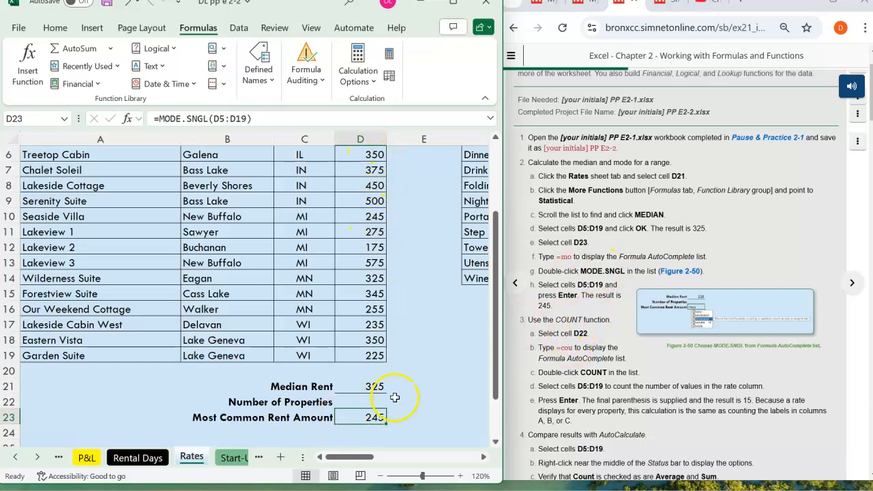
# - Enter a COUNT function for the rates in D5:D19 in cell D22 beside Number of Properties
pyautogui.scroll(-2, 631, 325)
pyautogui.scroll(-1, 633, 324)
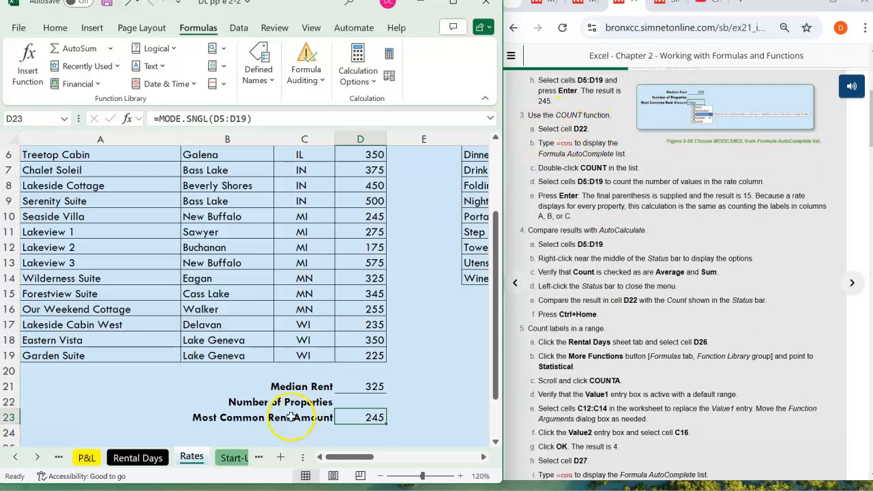
pyautogui.click(361, 402)
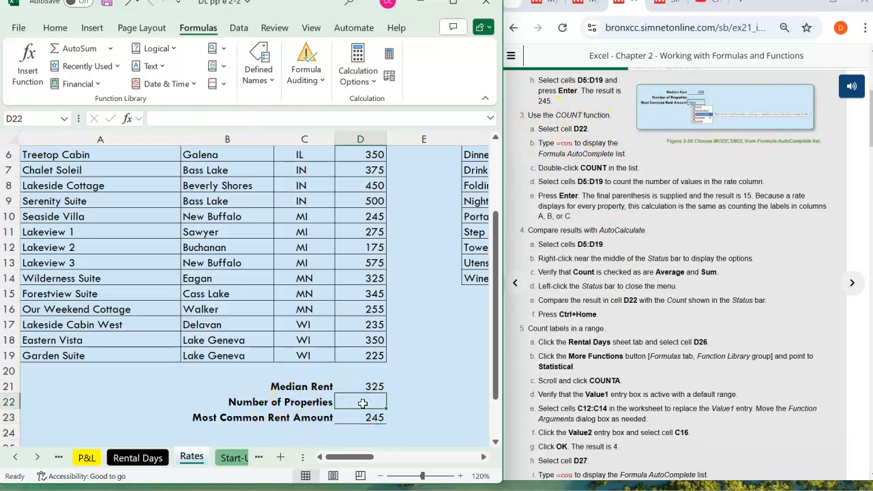
pyautogui.click(208, 118)
pyautogui.write('=')
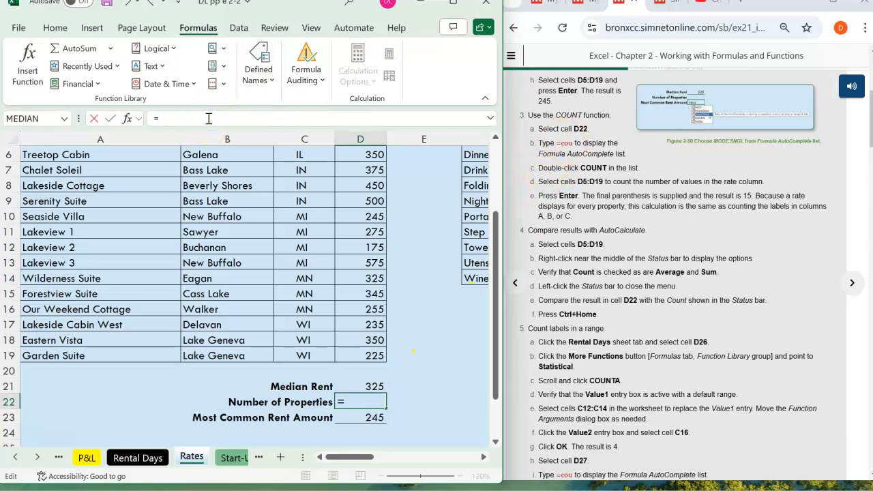
pyautogui.write('cou')
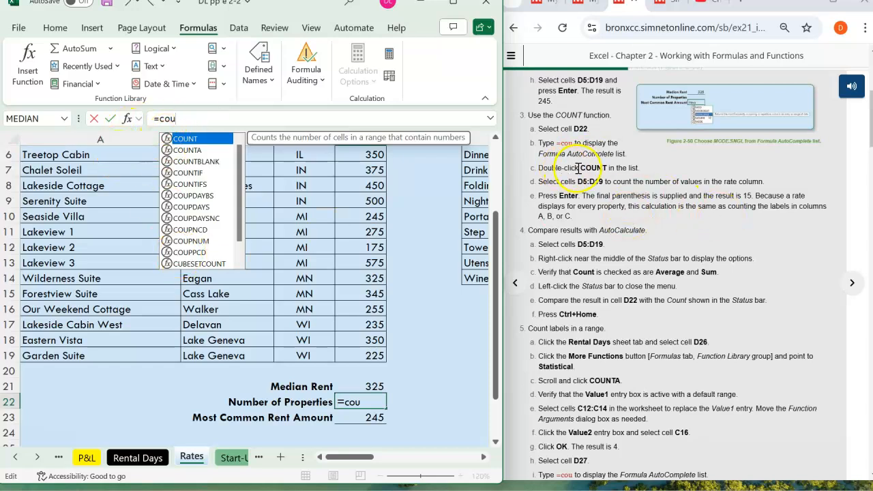
pyautogui.doubleClick(189, 140)
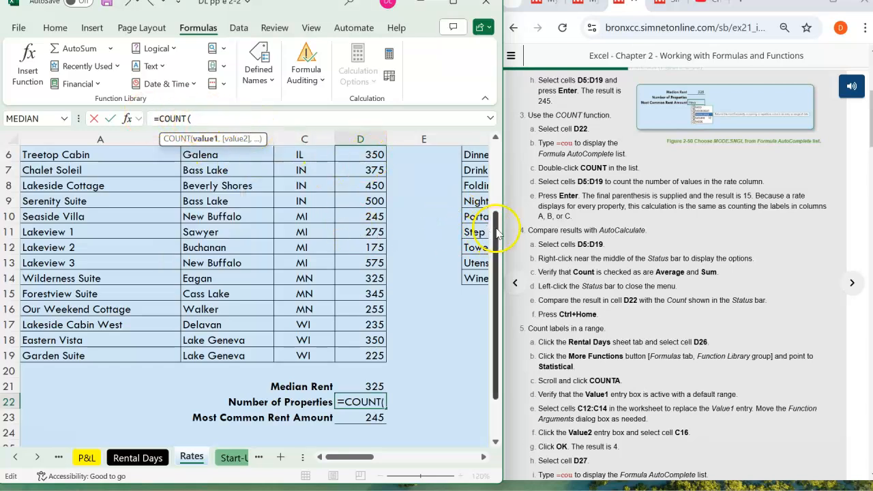
pyautogui.moveTo(498, 235); pyautogui.dragTo(501, 213)
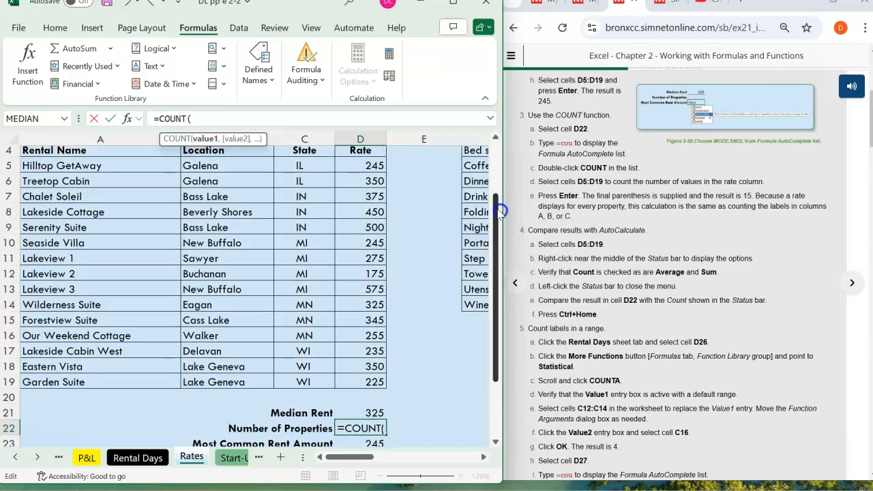
pyautogui.moveTo(352, 161); pyautogui.dragTo(361, 380)
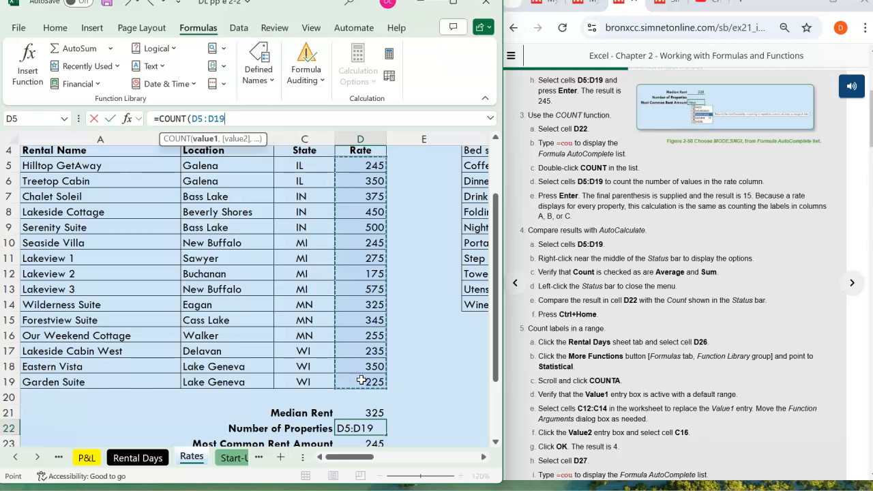
pyautogui.press('Return')
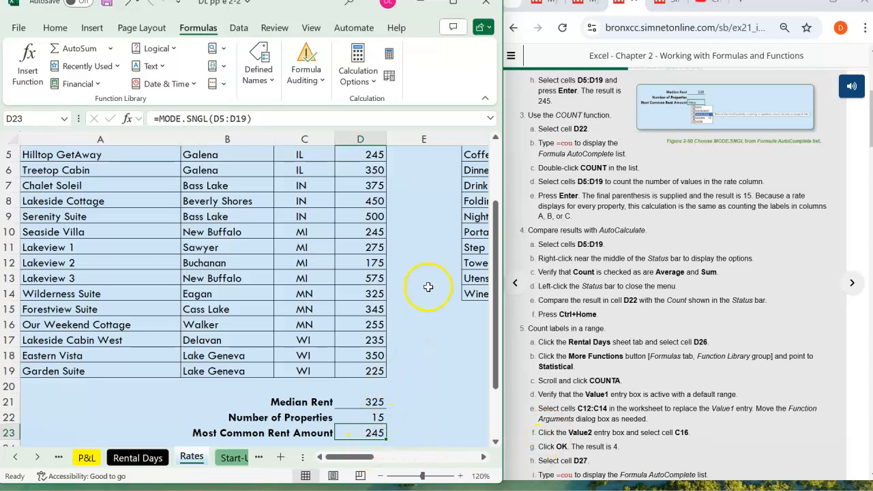
pyautogui.scroll(1, 428, 287)
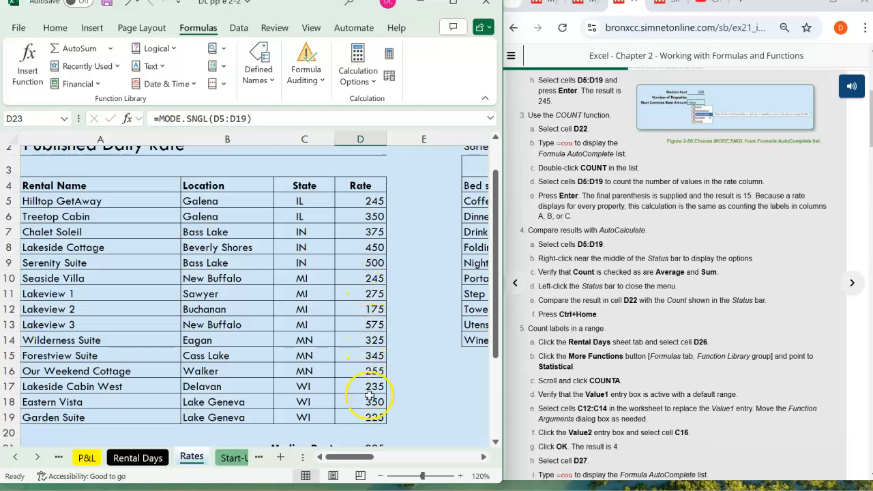
pyautogui.scroll(-2, 396, 367)
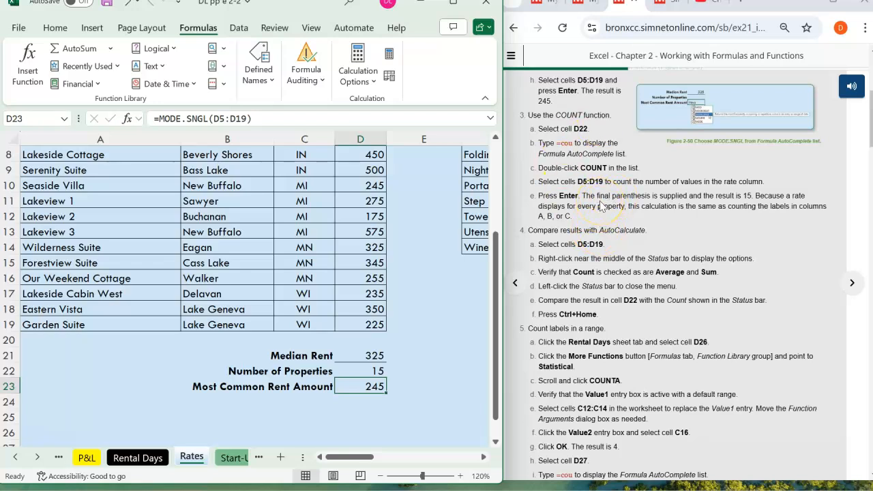
# - Select the rental rates D5:D19 on the Rates sheet and reduce the worksheet zoom to 110%
pyautogui.scroll(-1, 600, 207)
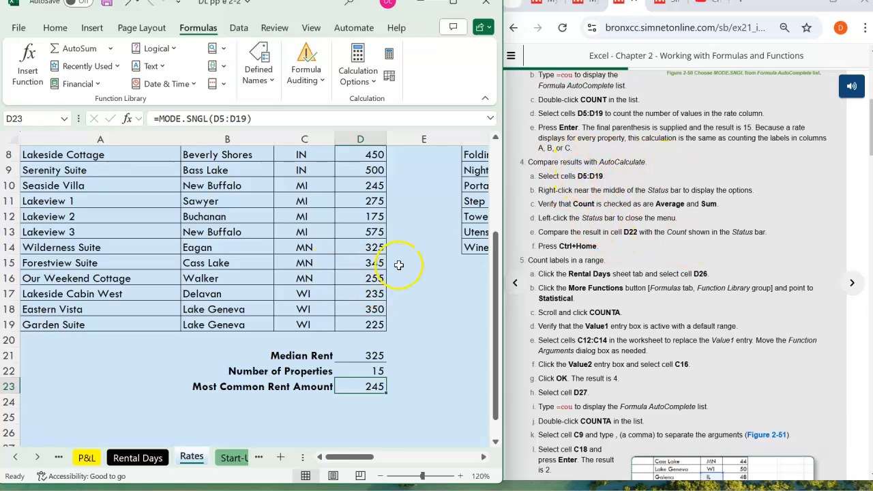
pyautogui.scroll(1, 399, 265)
pyautogui.moveTo(365, 158); pyautogui.dragTo(360, 367)
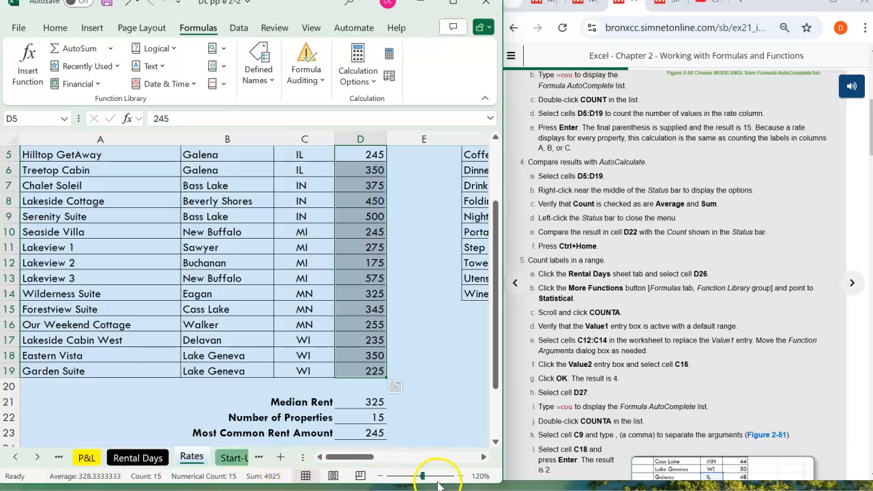
pyautogui.click(379, 476)
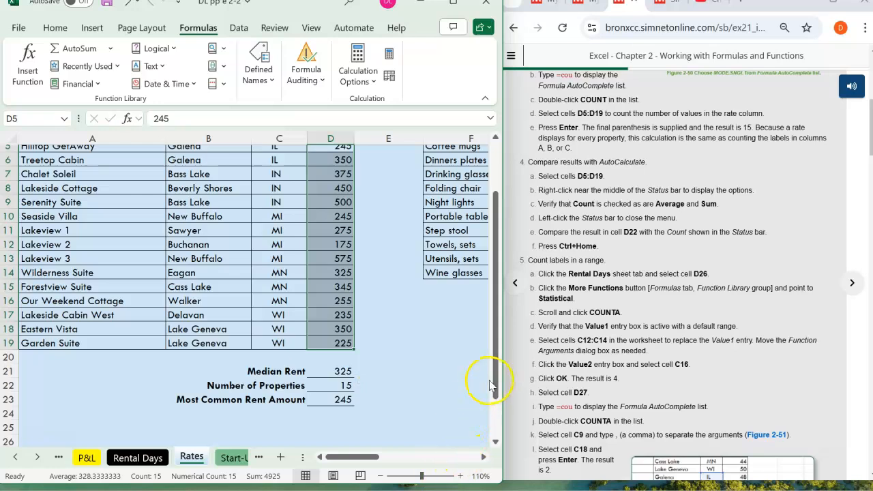
pyautogui.moveTo(497, 382); pyautogui.dragTo(497, 374)
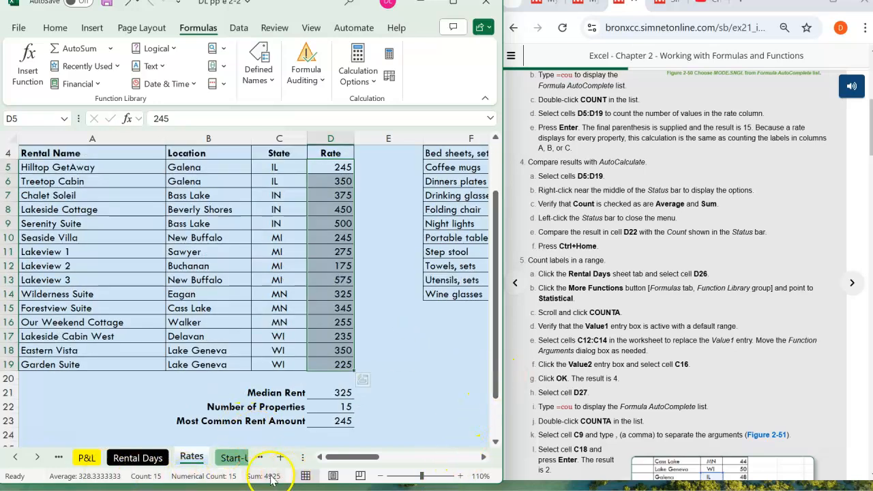
# - Check in the status bar options that Average, Count and Sum are enabled for the selected rates, and close the options
pyautogui.rightClick(40, 482)
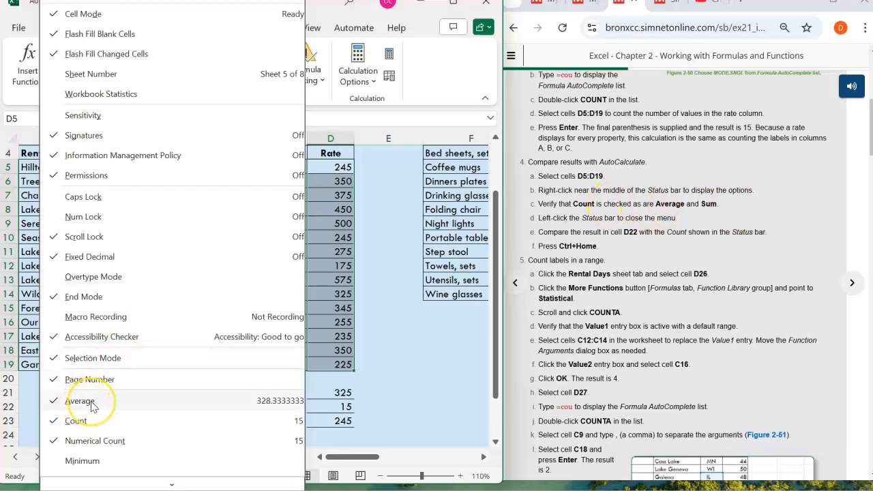
pyautogui.scroll(-1, 144, 349)
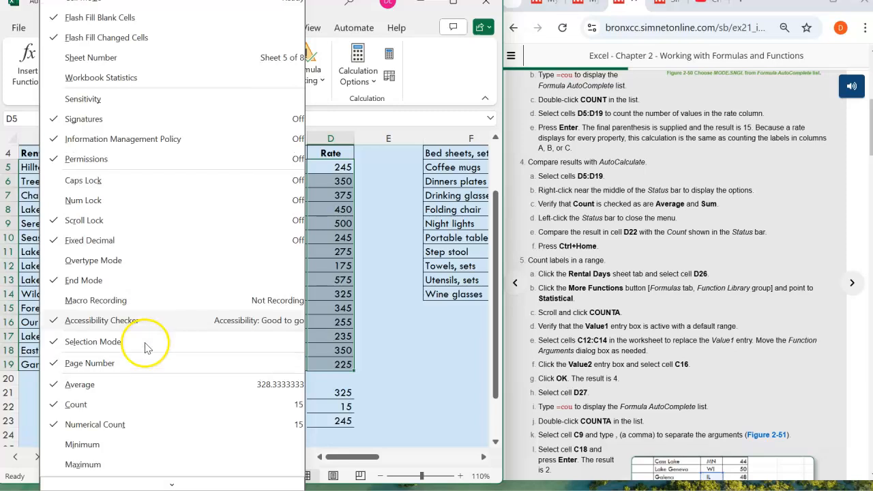
pyautogui.scroll(-1, 147, 365)
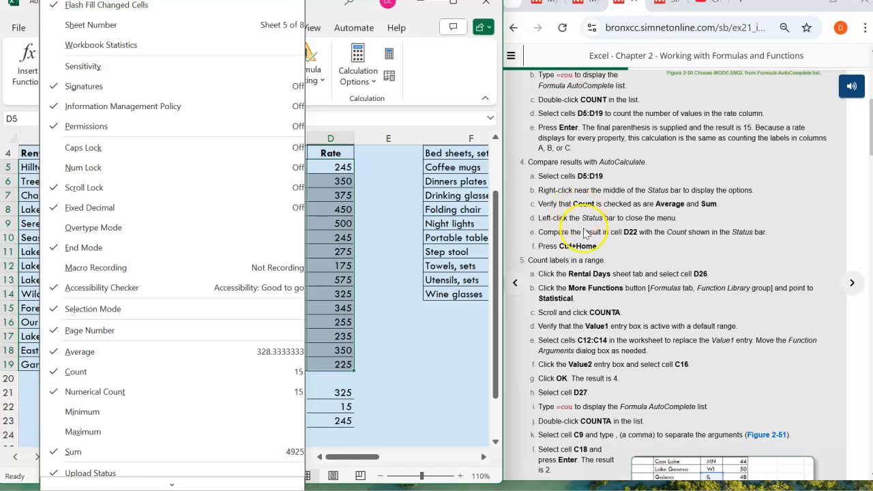
pyautogui.click(382, 412)
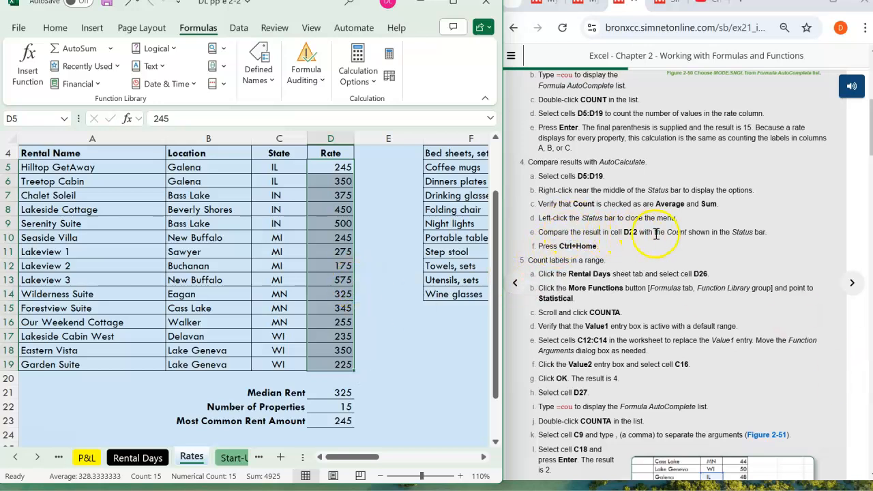
pyautogui.rightClick(50, 458)
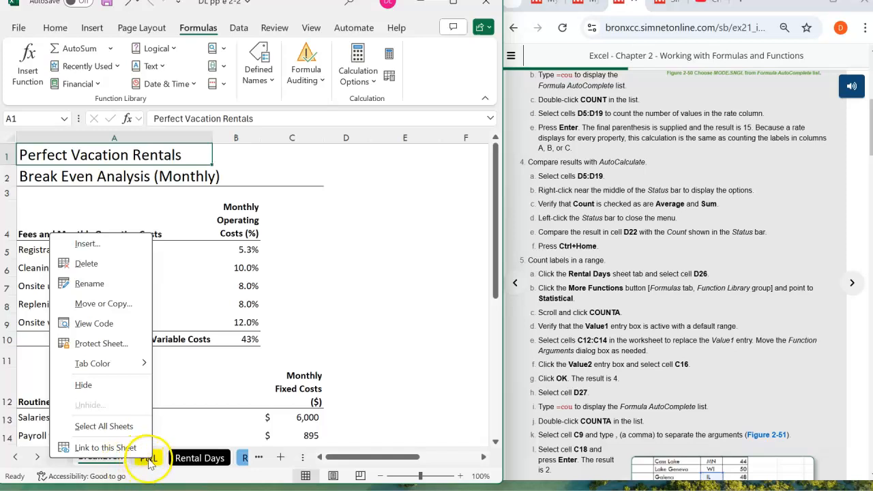
pyautogui.click(193, 462)
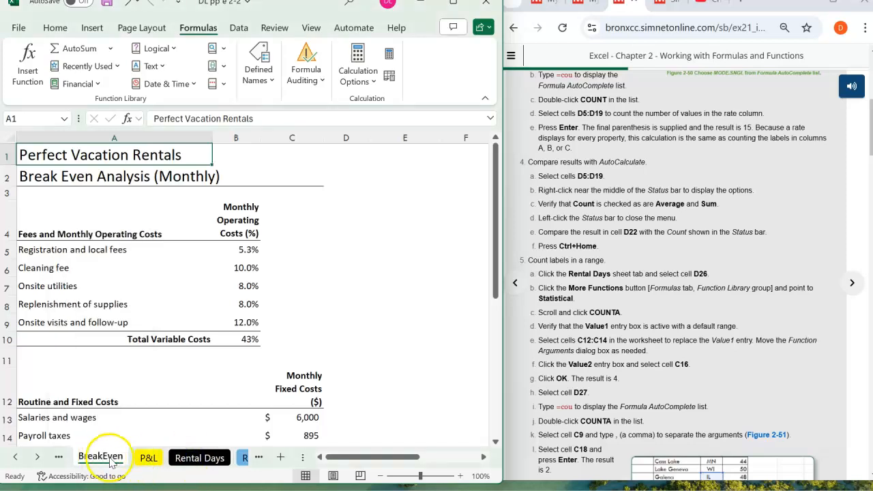
pyautogui.click(15, 457)
pyautogui.click(113, 457)
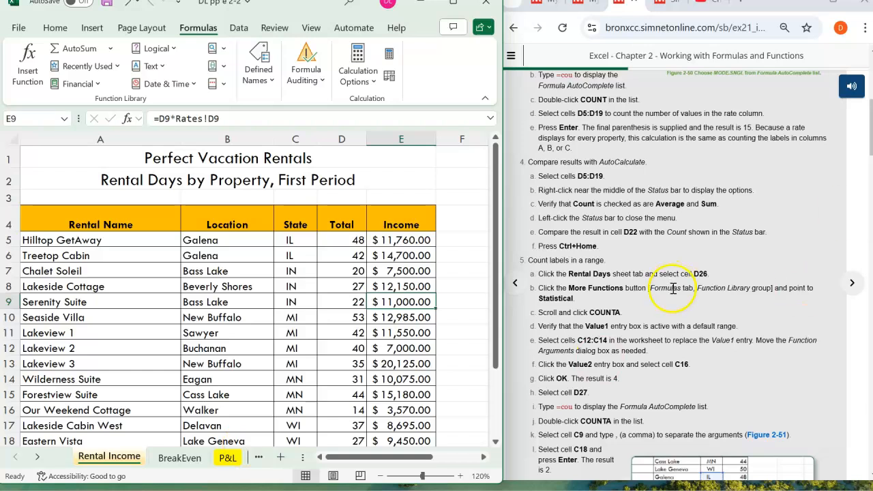
pyautogui.scroll(5, 673, 289)
pyautogui.scroll(-6, 674, 294)
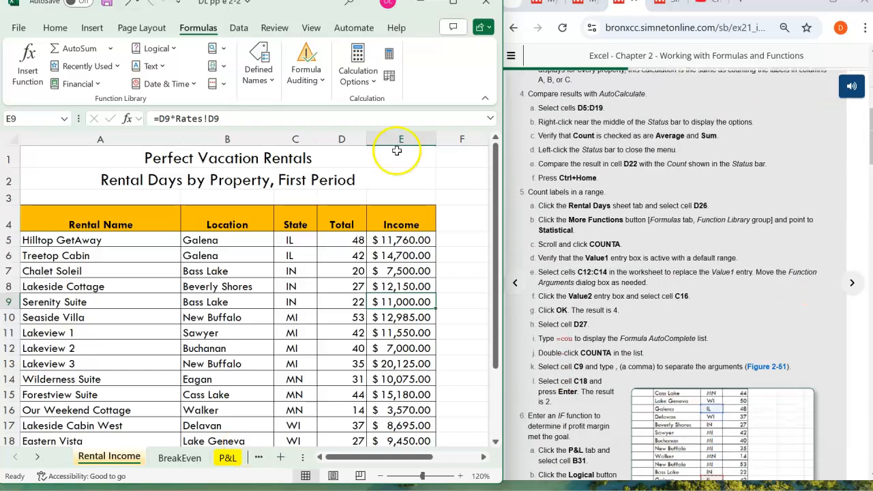
pyautogui.click(36, 458)
pyautogui.click(36, 458)
pyautogui.click(192, 457)
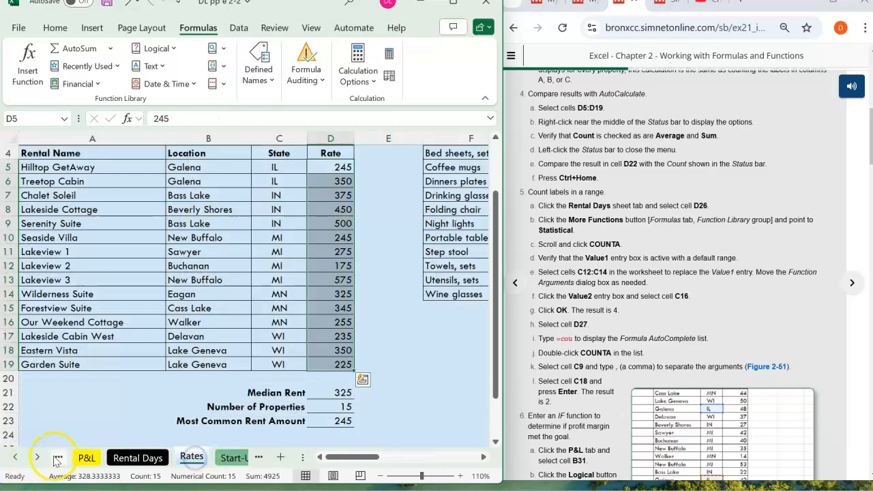
pyautogui.rightClick(50, 463)
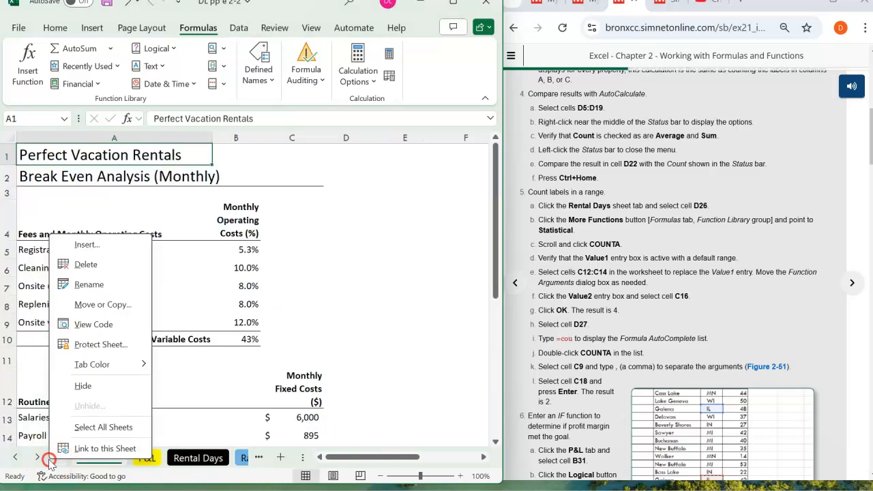
pyautogui.click(20, 458)
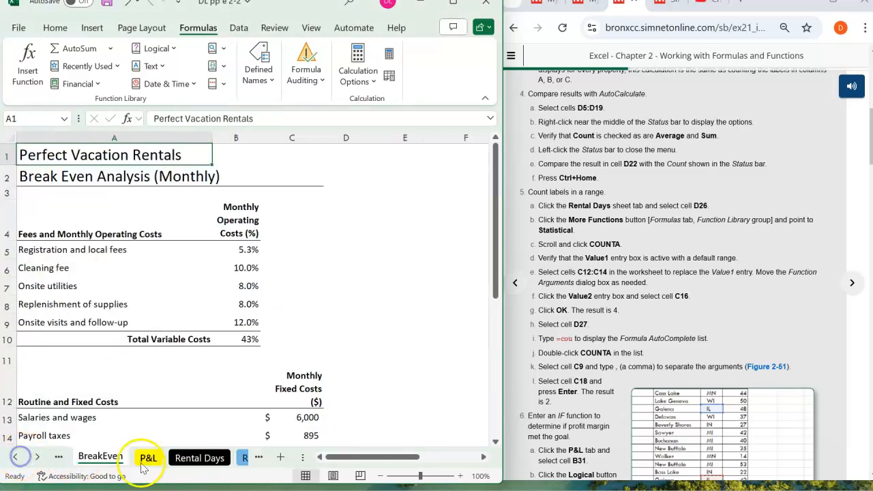
pyautogui.click(37, 457)
pyautogui.click(37, 457)
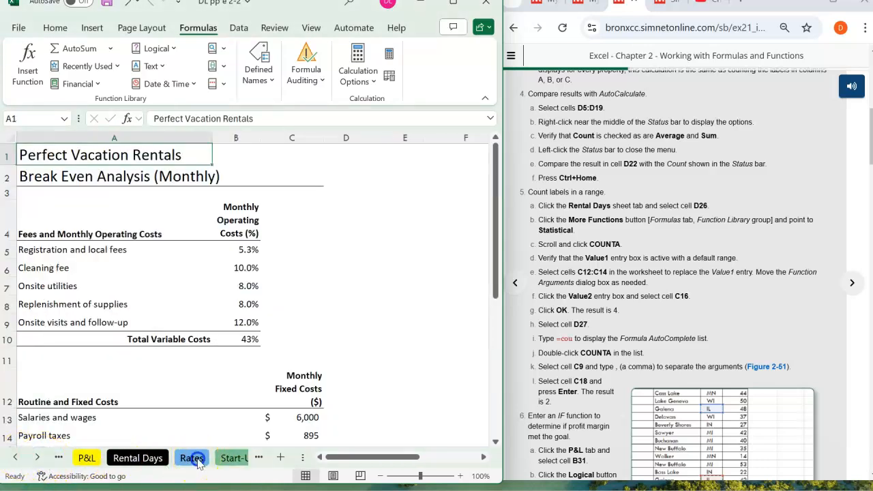
pyautogui.click(191, 458)
pyautogui.rightClick(196, 462)
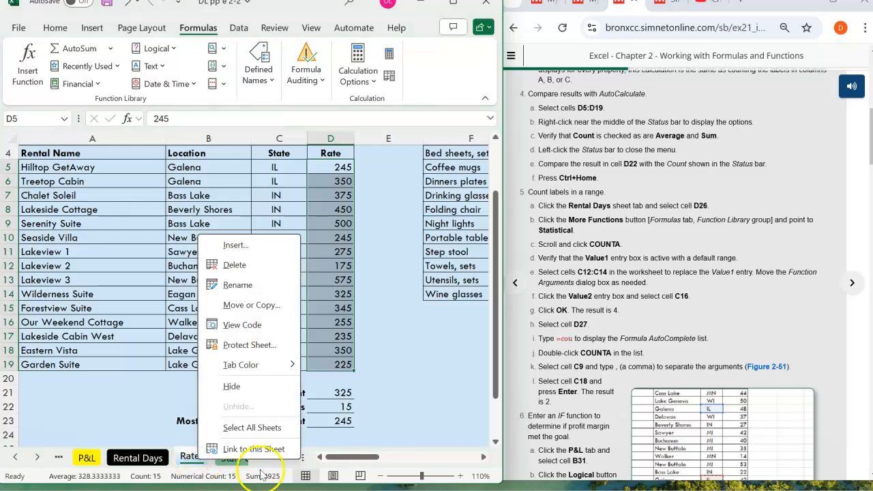
pyautogui.click(294, 462)
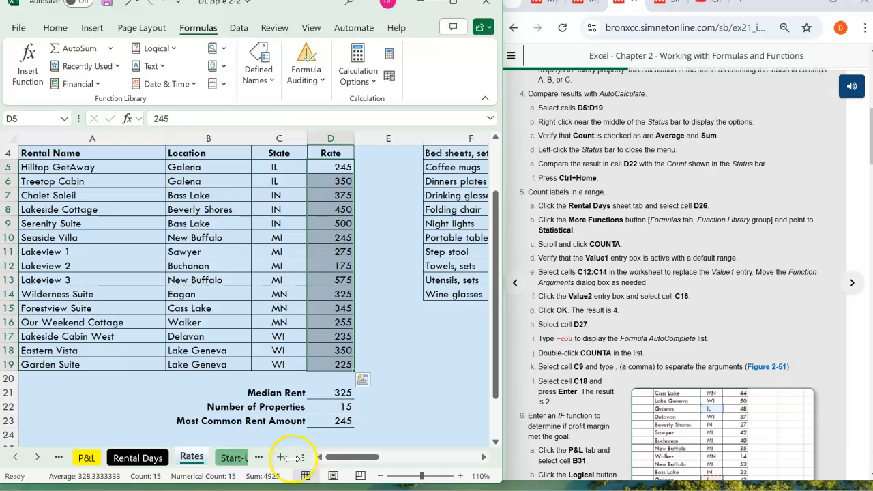
# - Review the status bar options in the maximized window and compare the Count value with cell D22, then restore the window size
pyautogui.click(453, 3)
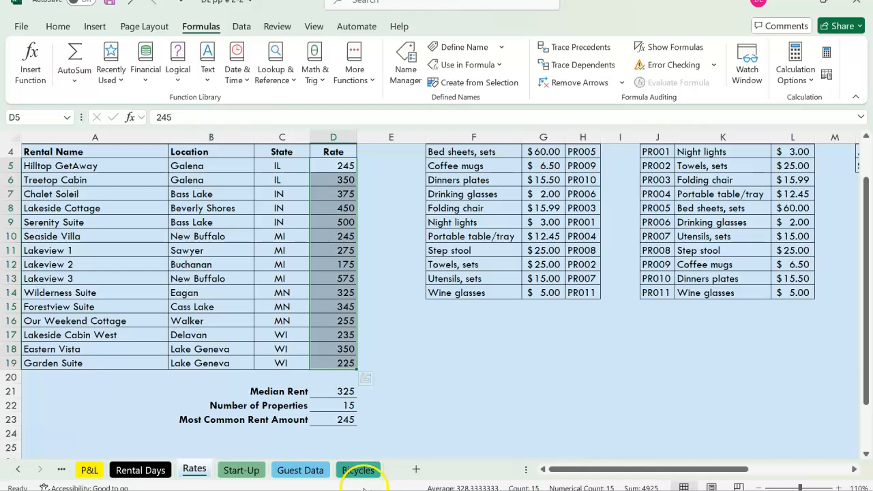
pyautogui.rightClick(366, 489)
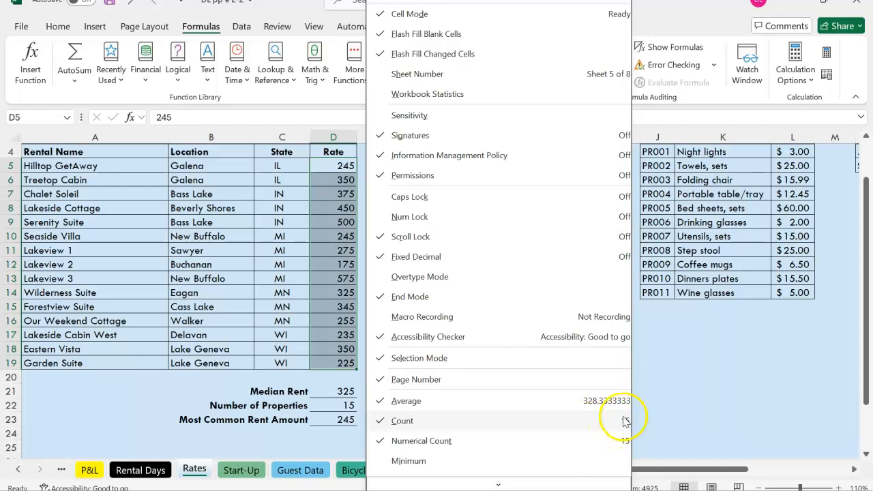
pyautogui.click(259, 372)
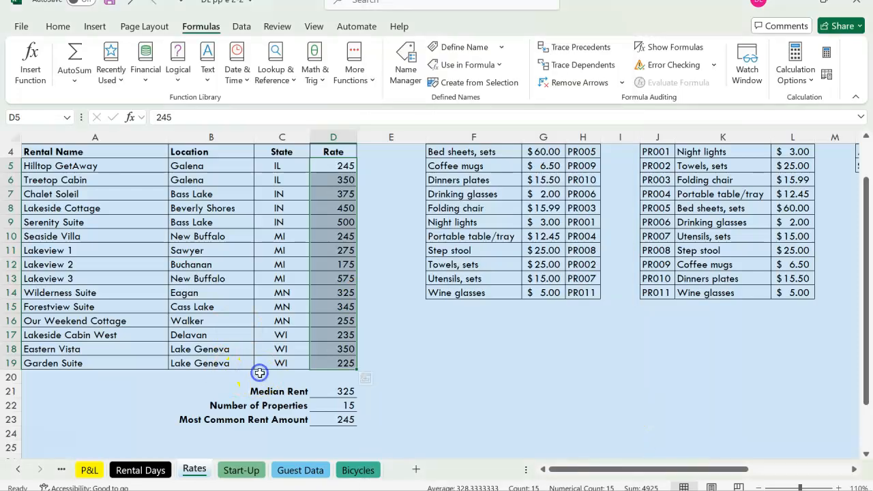
pyautogui.click(342, 405)
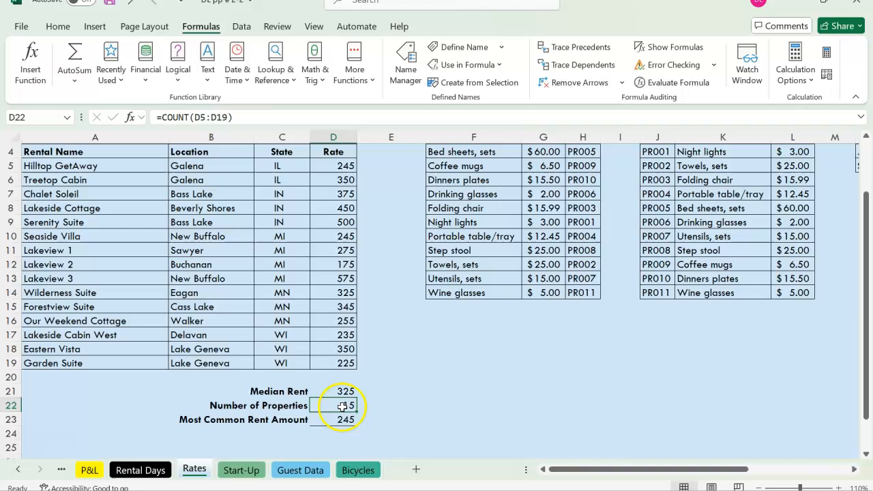
pyautogui.click(825, 5)
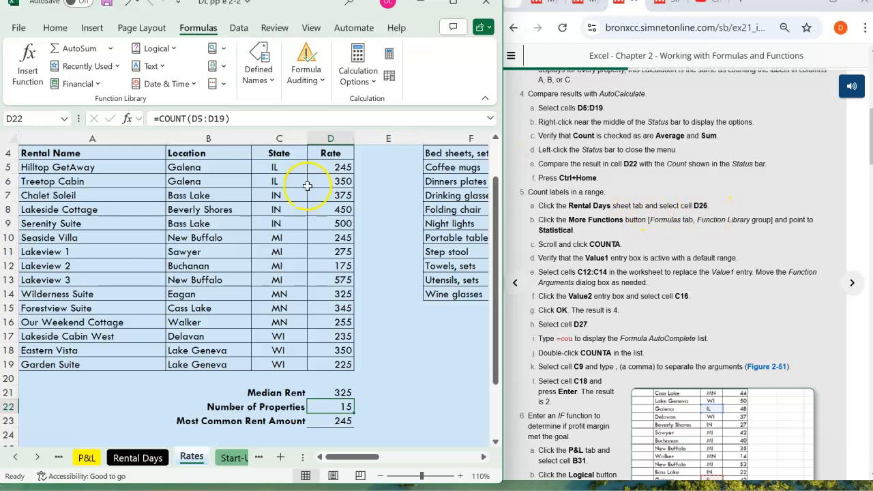
# - Go to cell D26 on the Rental Days sheet, beside Number of Michigan Properties
pyautogui.click(138, 456)
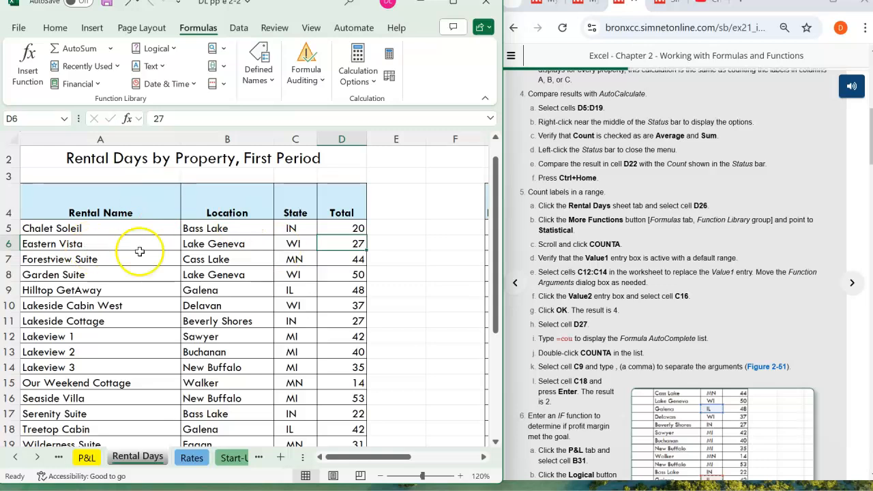
pyautogui.click(135, 458)
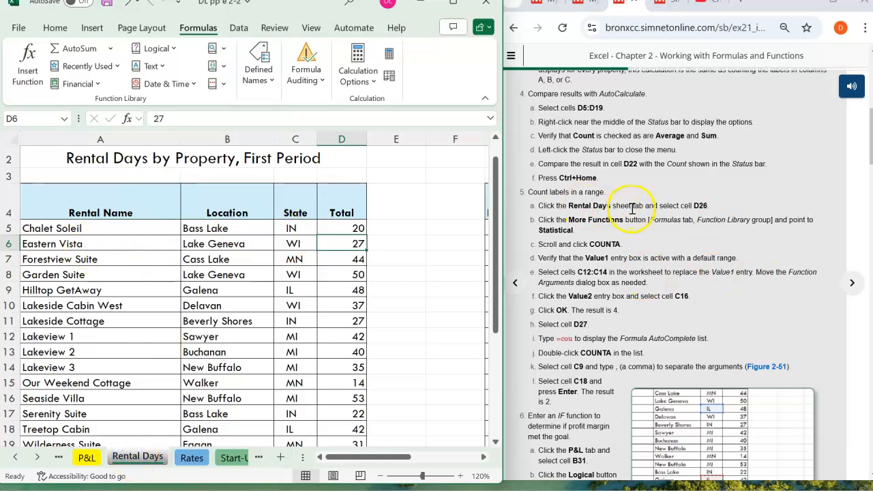
pyautogui.click(41, 120)
pyautogui.write('d2')
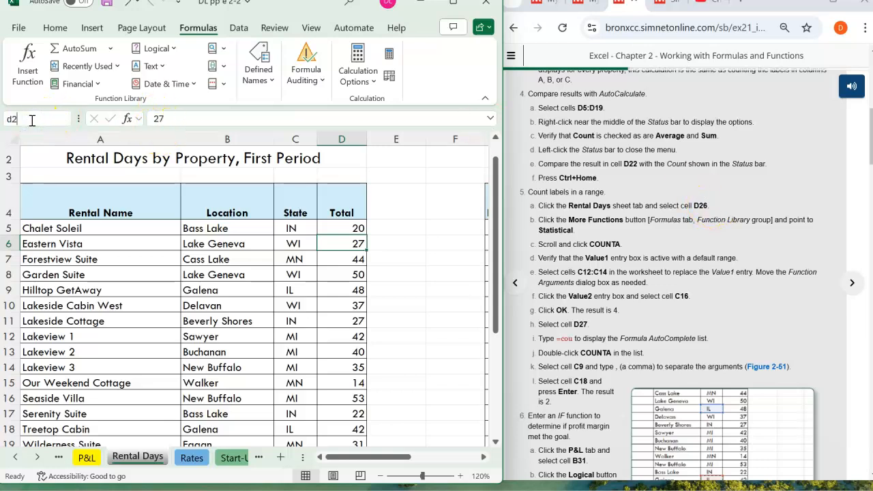
pyautogui.write('6')
pyautogui.press('Return')
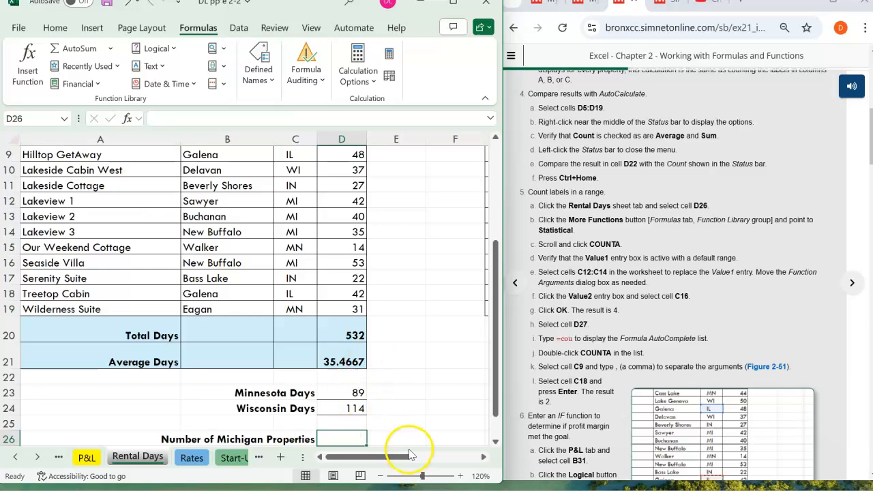
pyautogui.scroll(-1, 425, 362)
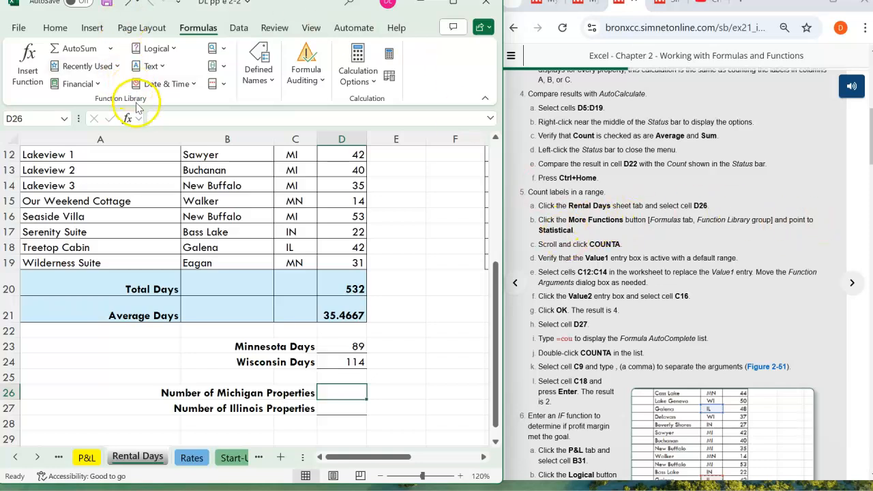
# - Insert the Statistical function COUNTA in cell D26
pyautogui.click(225, 51)
pyautogui.click(177, 95)
pyautogui.click(211, 84)
pyautogui.moveTo(237, 102)
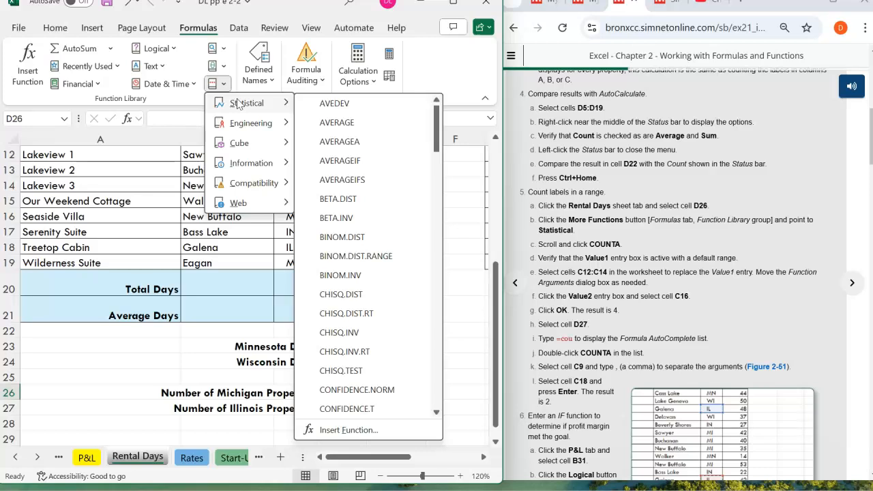
pyautogui.scroll(-3, 361, 232)
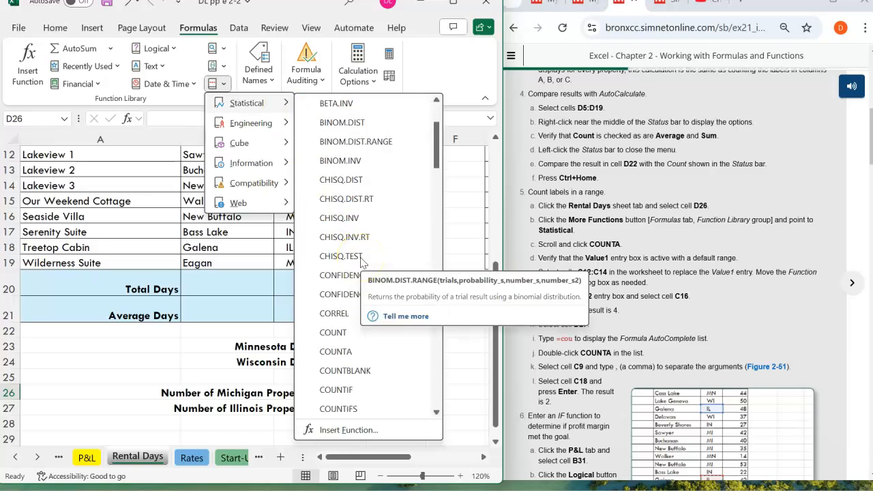
pyautogui.click(339, 353)
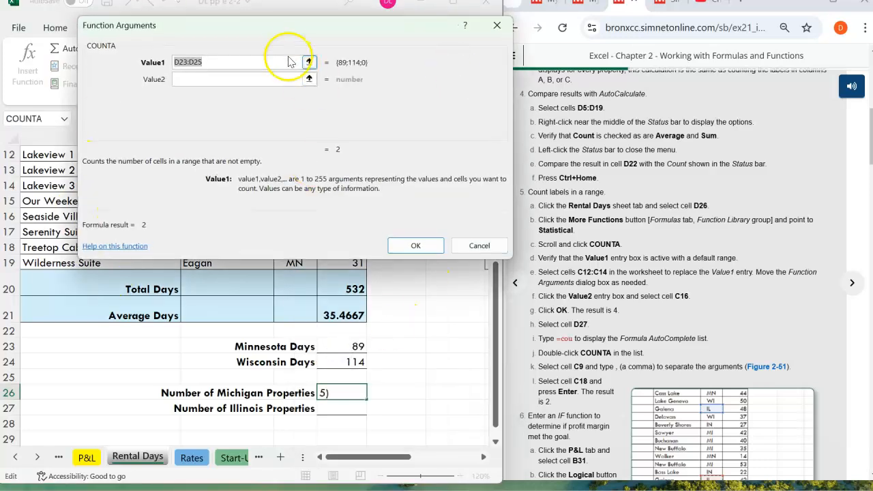
# - Move the COUNTA arguments dialog to check the State column, and set Value1 to the range C12:C14
pyautogui.moveTo(265, 39); pyautogui.dragTo(243, 50)
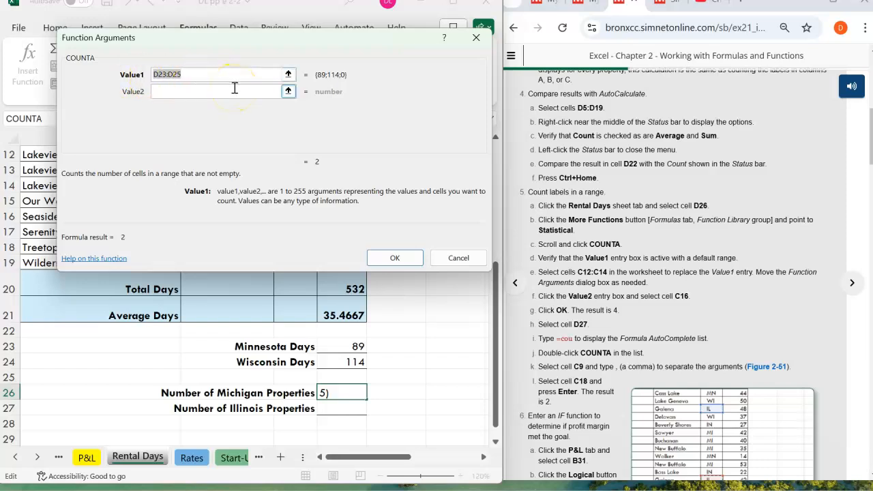
pyautogui.moveTo(197, 41); pyautogui.dragTo(582, 68)
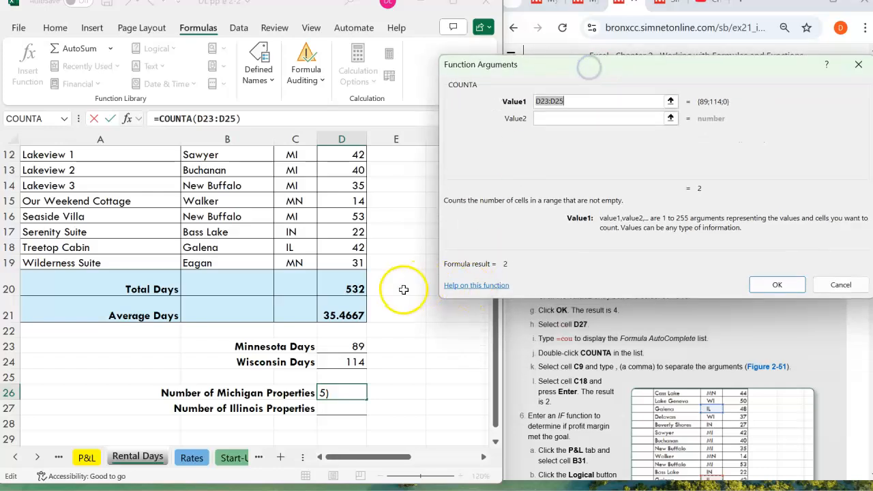
pyautogui.moveTo(642, 69); pyautogui.dragTo(266, 45)
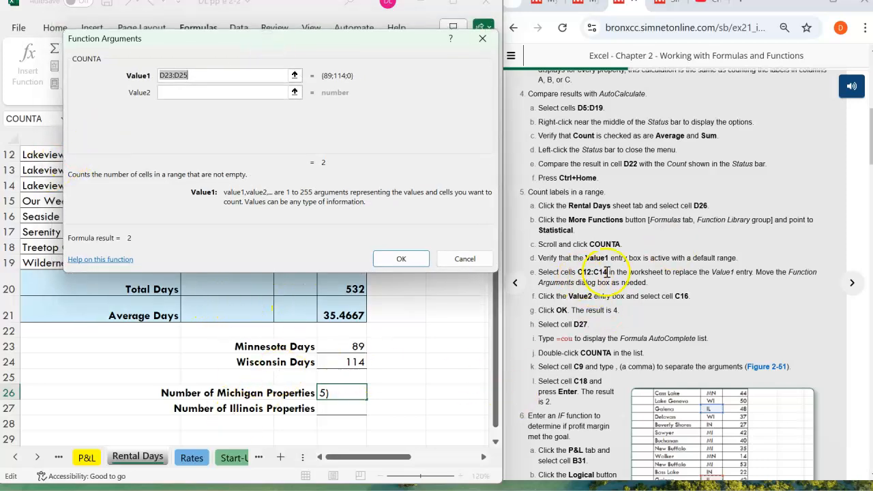
pyautogui.press('Delete')
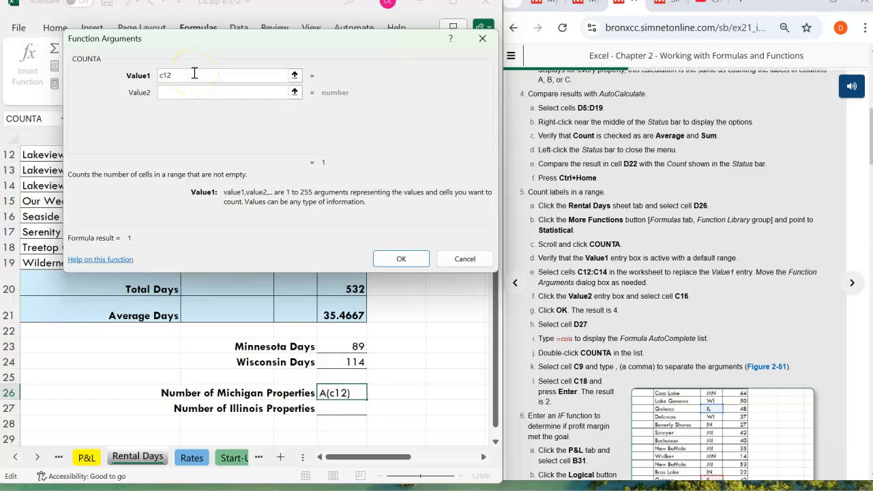
pyautogui.write('c12:c14')
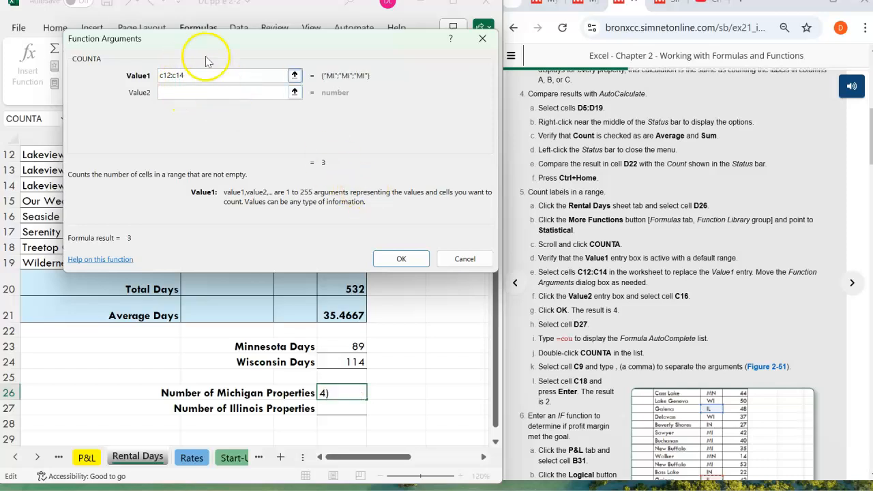
# - Set Value2 of the COUNTA function to C16 and confirm the formula in cell D26
pyautogui.moveTo(195, 46); pyautogui.dragTo(572, 122)
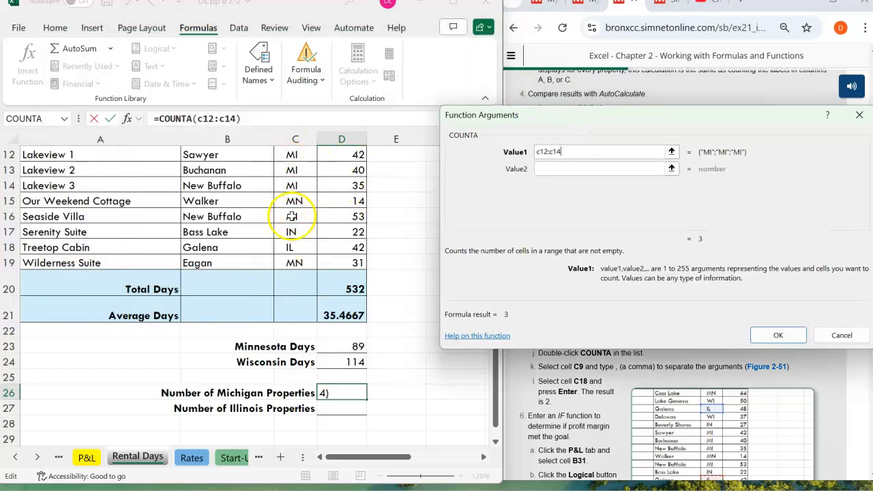
pyautogui.moveTo(582, 121); pyautogui.dragTo(204, 45)
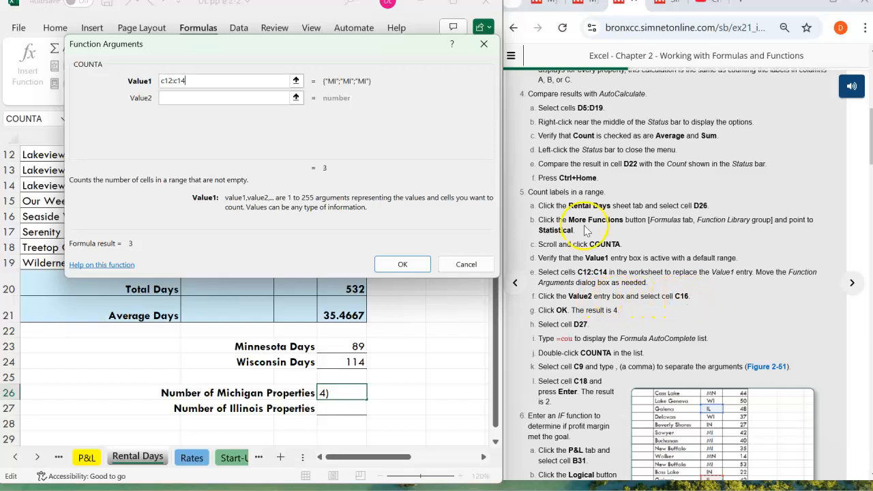
pyautogui.click(195, 97)
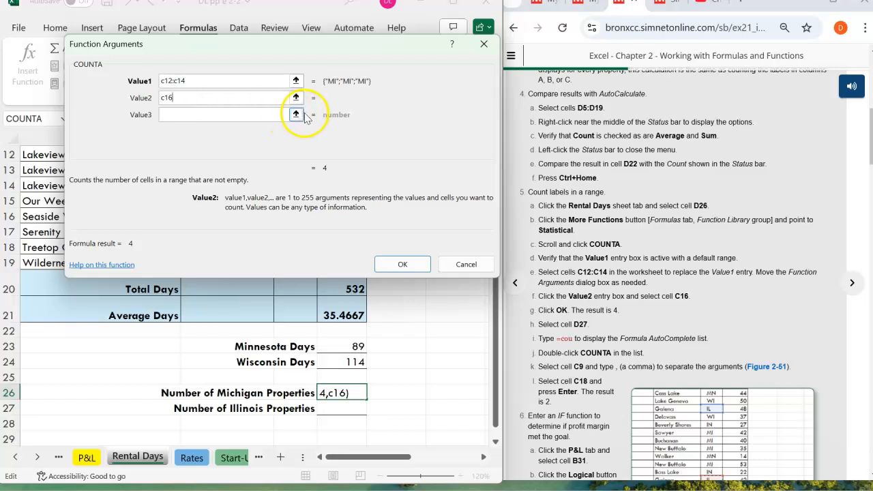
pyautogui.click(401, 266)
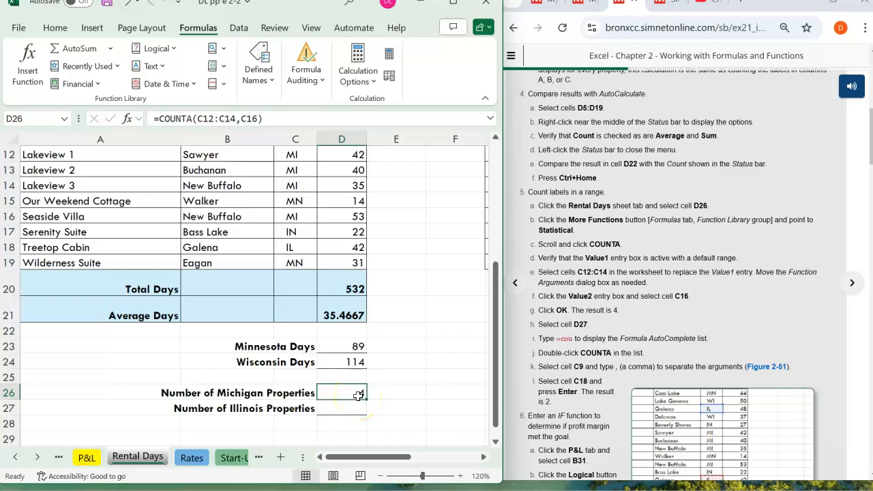
# - Check the Michigan entries in the State column against cell D26, and select cell D27 beside Number of Illinois Properties
pyautogui.scroll(3, 358, 396)
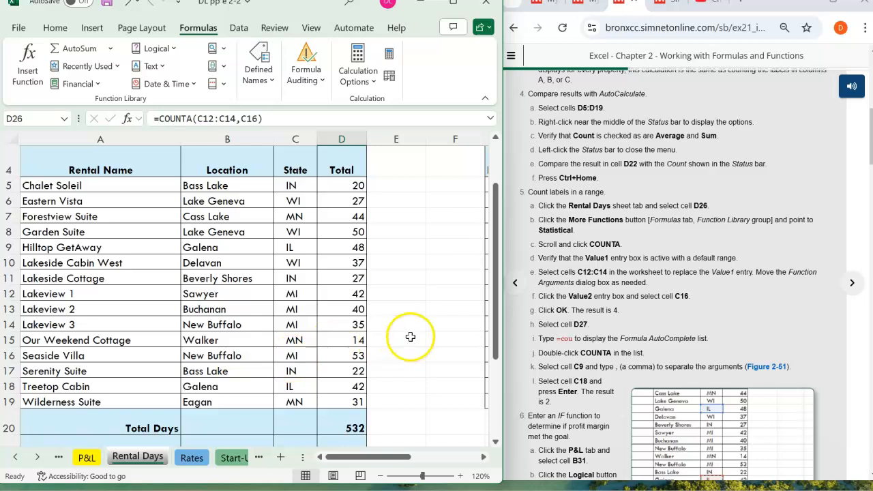
pyautogui.scroll(-4, 423, 331)
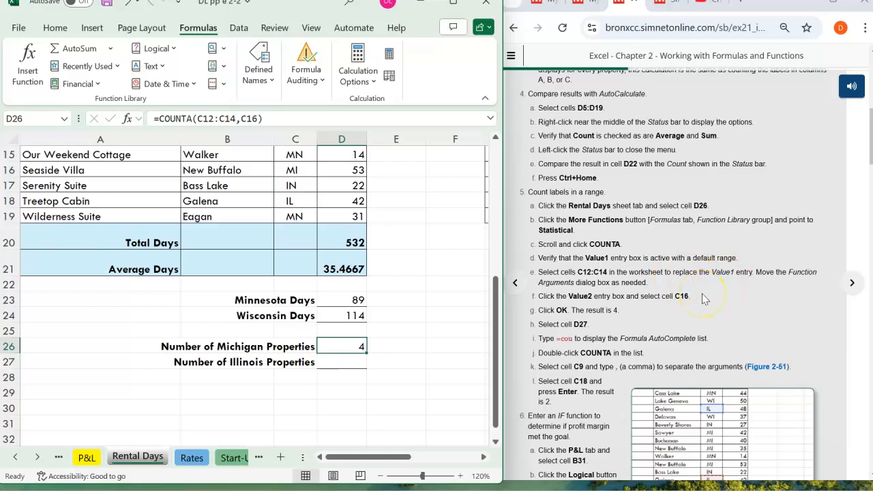
pyautogui.scroll(-1, 702, 294)
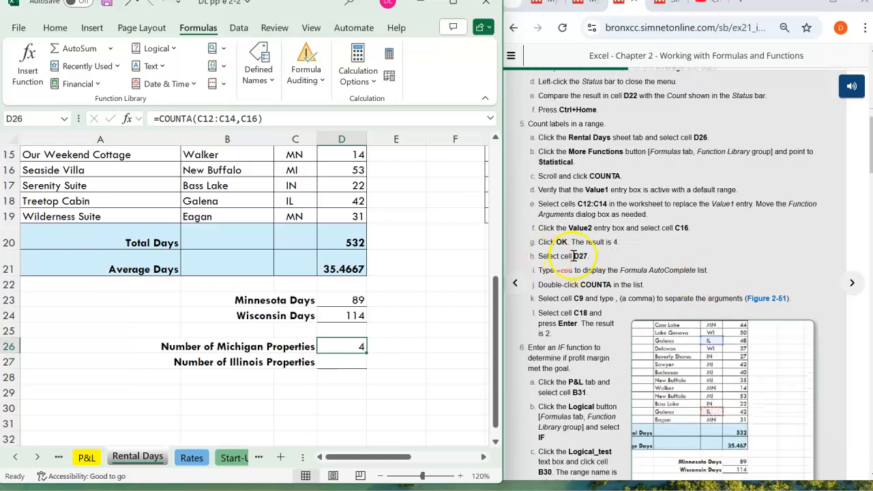
pyautogui.click(348, 362)
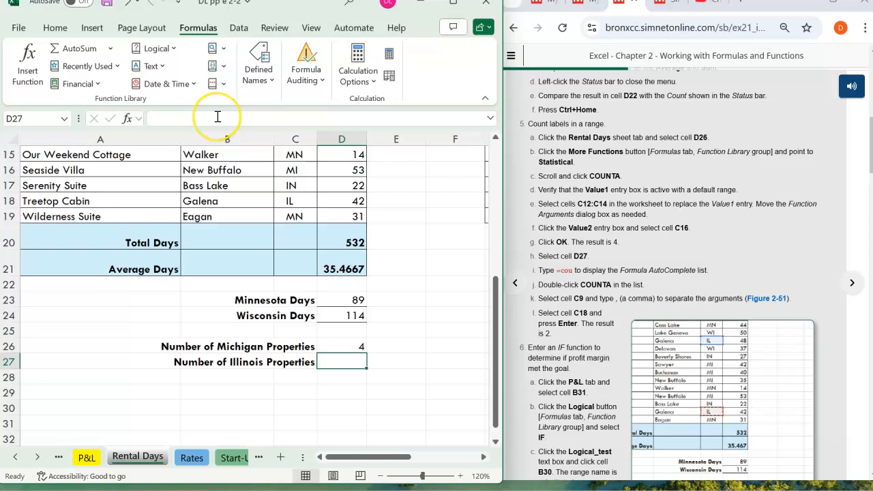
pyautogui.click(217, 84)
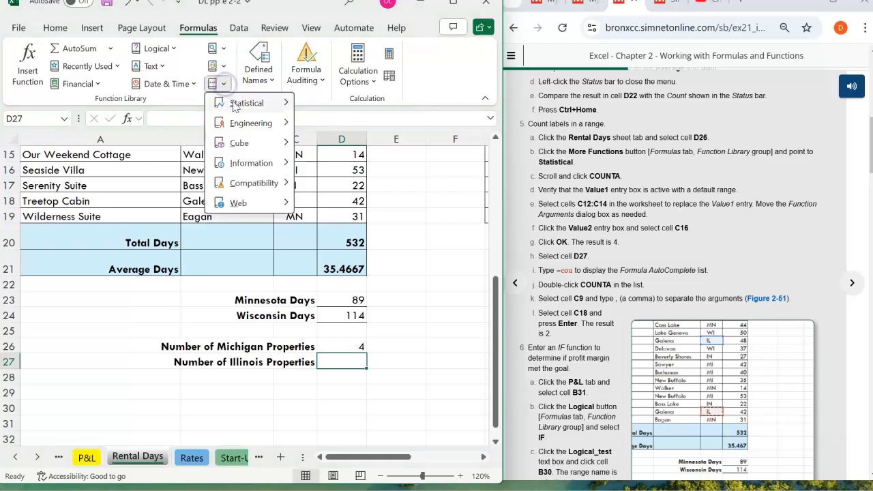
pyautogui.moveTo(234, 106)
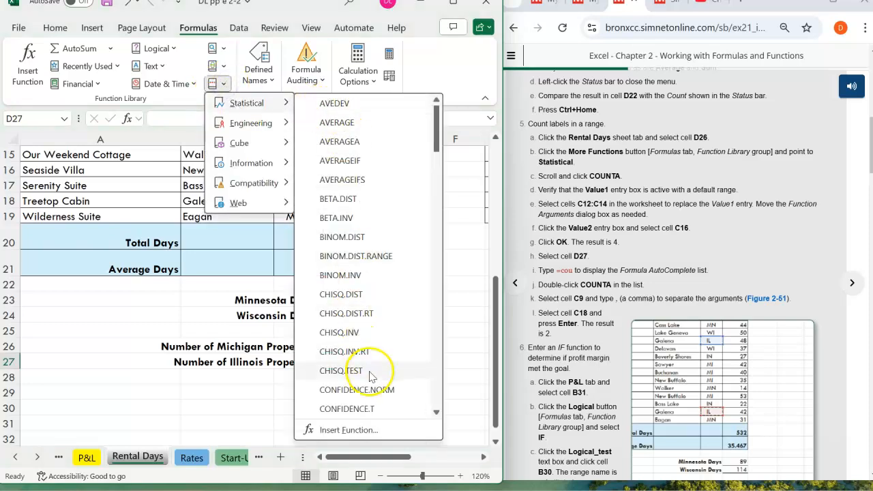
pyautogui.press('Escape')
pyautogui.press('Escape')
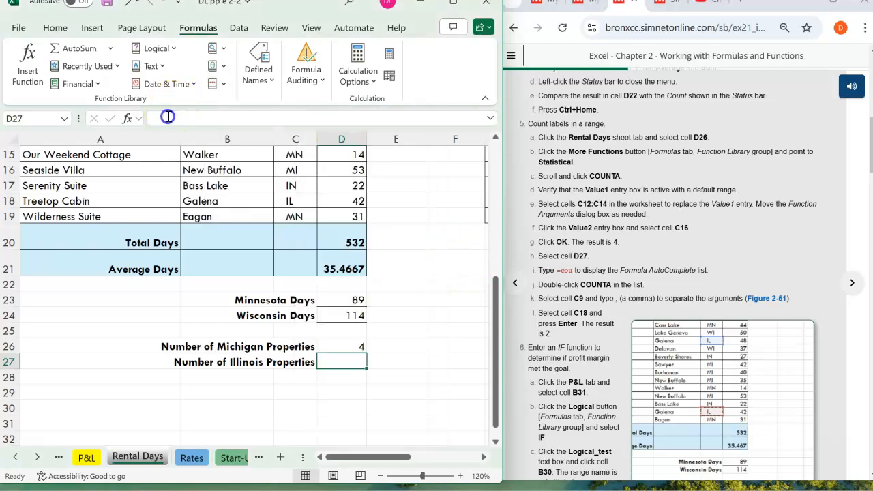
# - Enter a COUNTA formula in cell D27 with C9 and C18 as its two arguments, choosing COUNTA from Formula AutoComplete
pyautogui.click(167, 117)
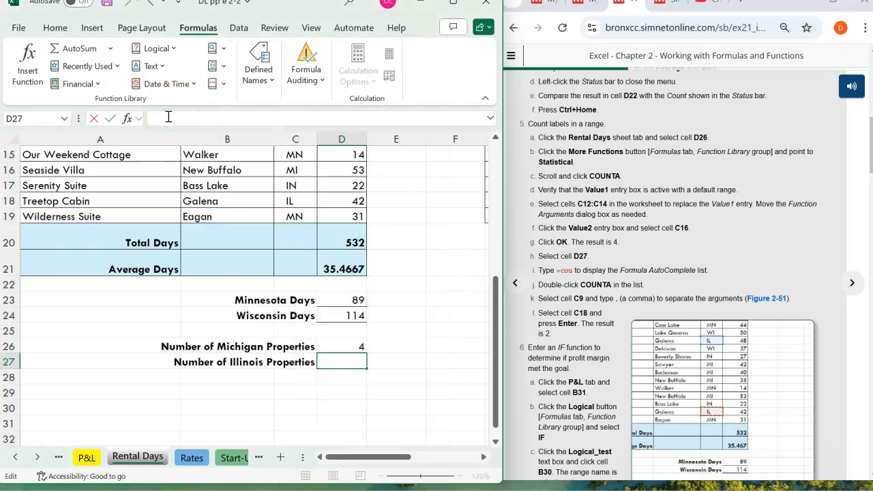
pyautogui.write('=cou')
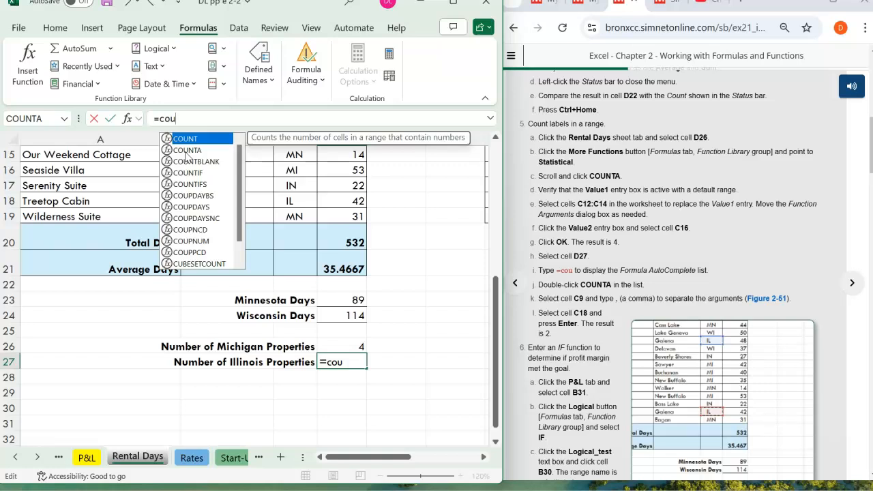
pyautogui.doubleClick(185, 150)
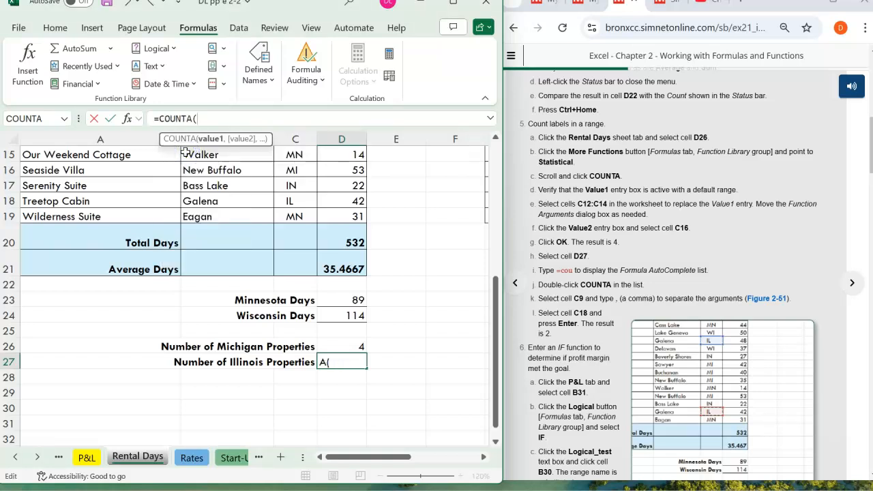
pyautogui.click(215, 118)
pyautogui.write('c')
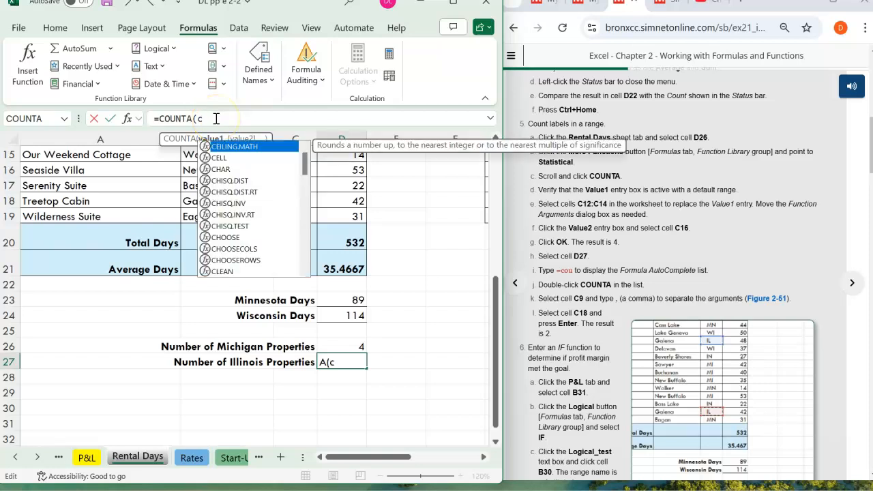
pyautogui.write('9')
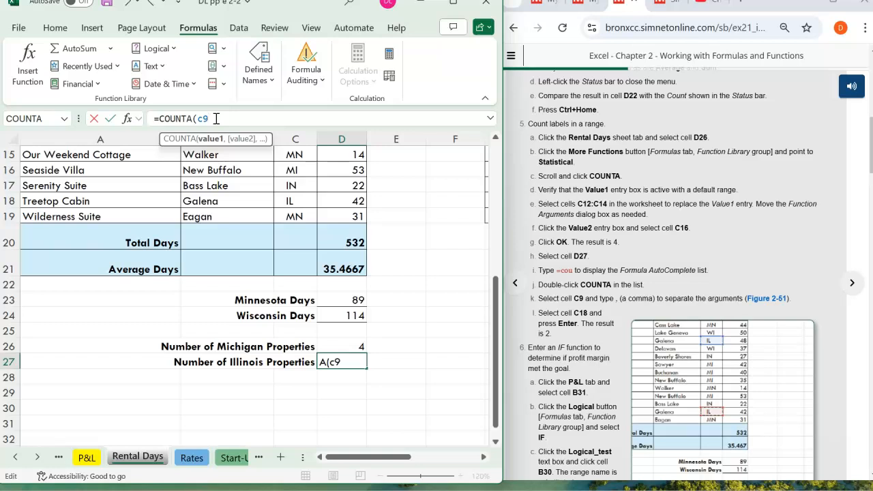
pyautogui.write(',c18')
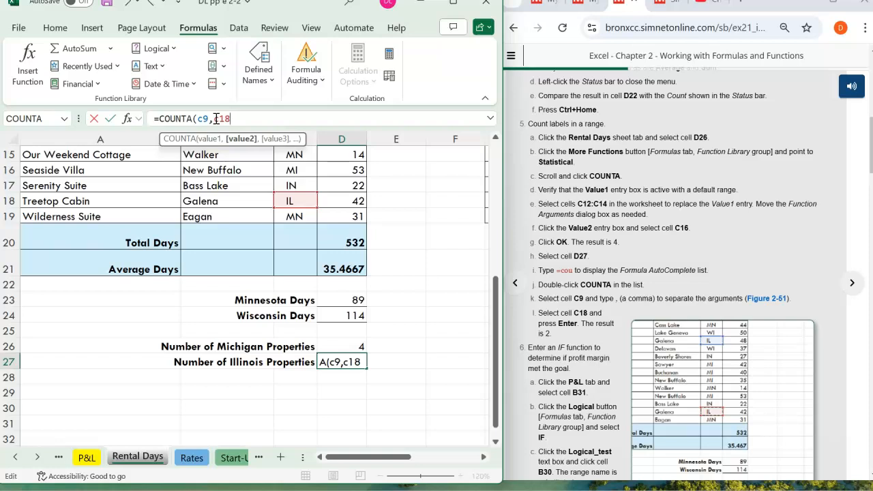
pyautogui.press('Return')
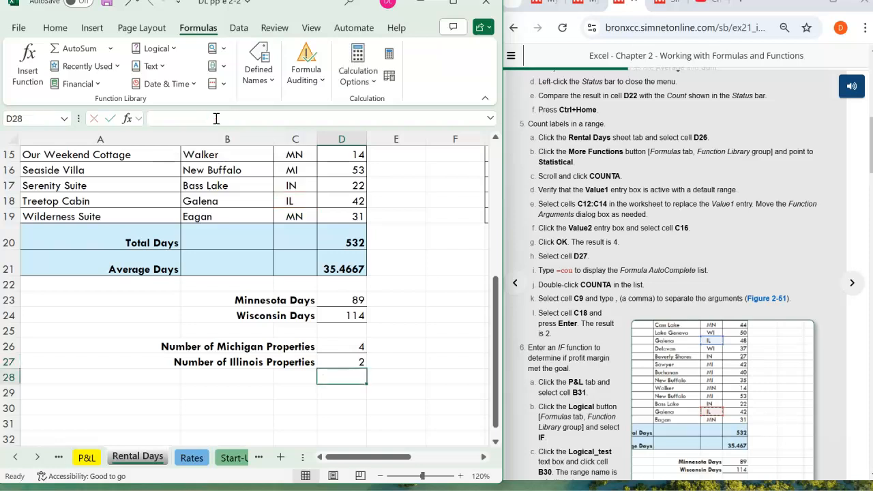
# - Check the Illinois entries in the State column against cell D27, and read the instructions for the IF function in step 6
pyautogui.scroll(4, 427, 385)
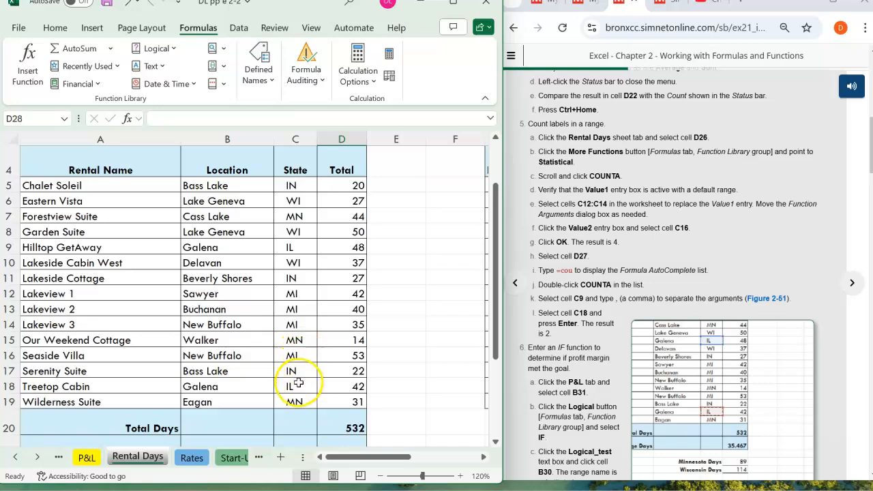
pyautogui.scroll(-5, 389, 337)
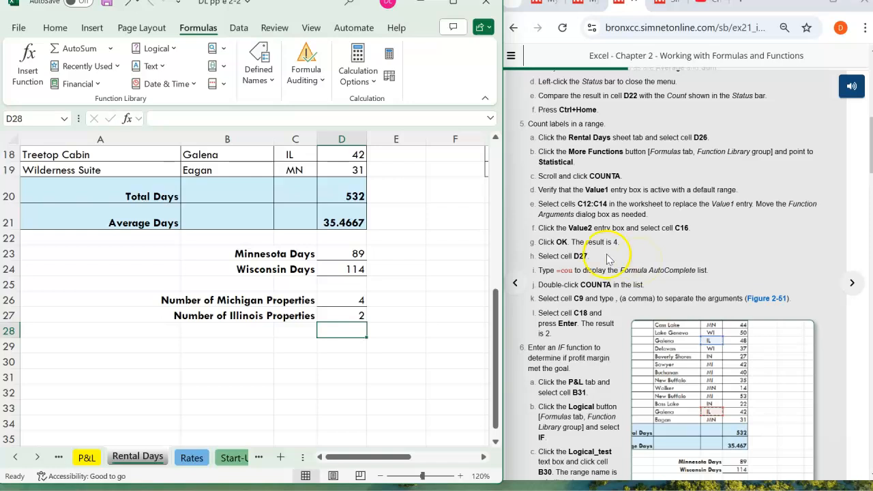
pyautogui.moveTo(492, 333); pyautogui.dragTo(497, 306)
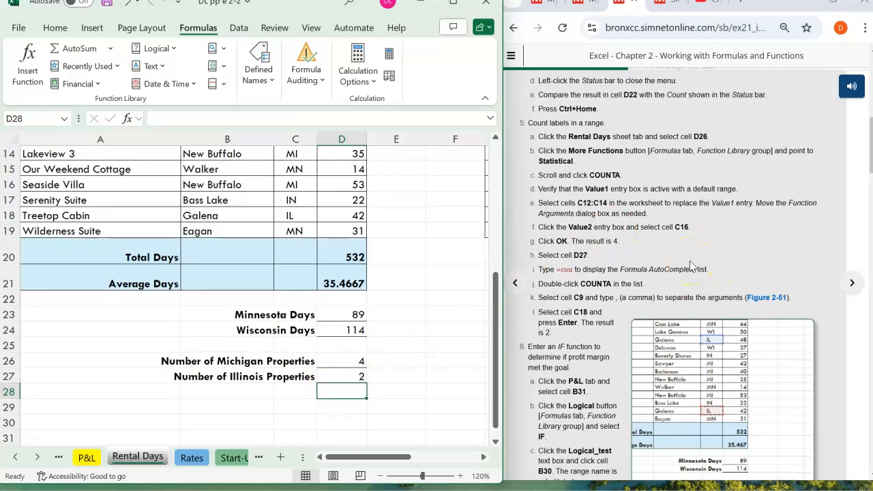
pyautogui.scroll(-3, 690, 266)
pyautogui.scroll(-3, 690, 265)
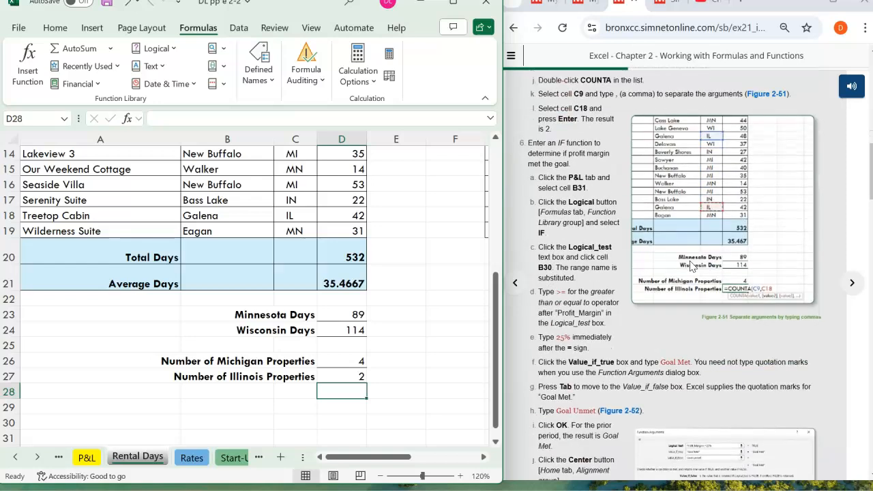
pyautogui.scroll(2, 690, 261)
pyautogui.doubleClick(571, 177)
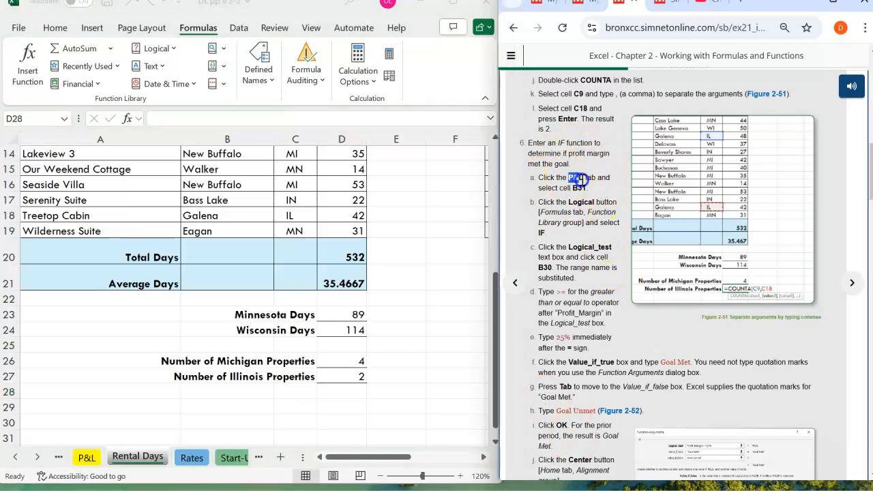
# - Switch to the P&L sheet and select cell B31 below the Profit Margin value
pyautogui.click(87, 459)
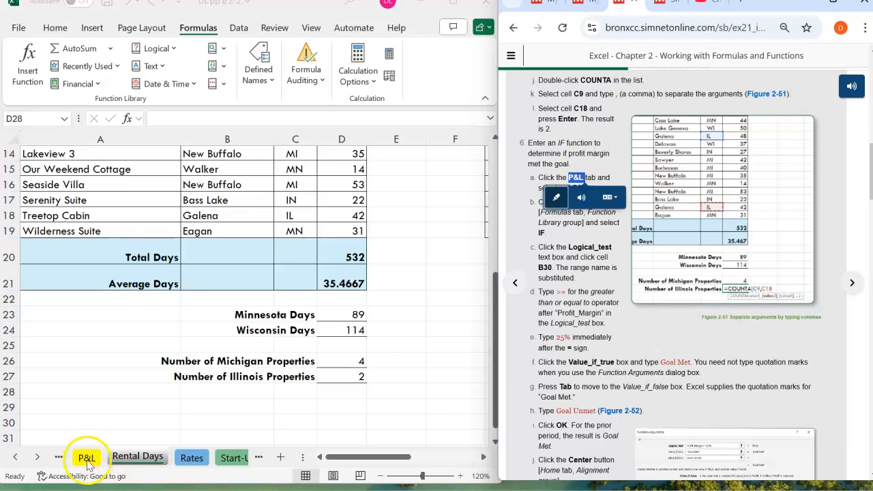
pyautogui.click(86, 458)
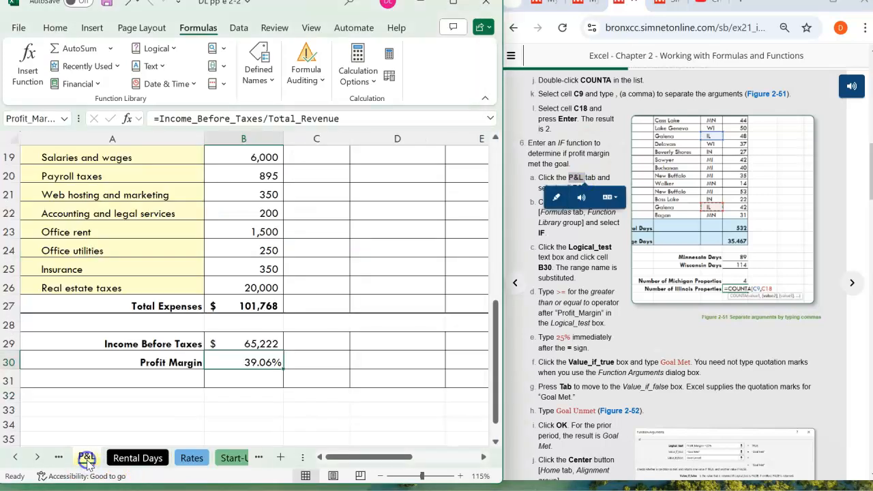
pyautogui.scroll(4, 336, 283)
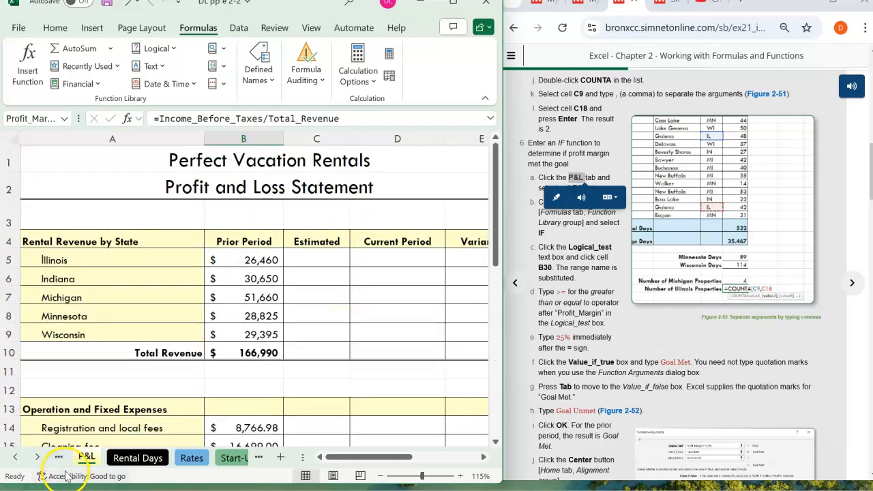
pyautogui.click(581, 251)
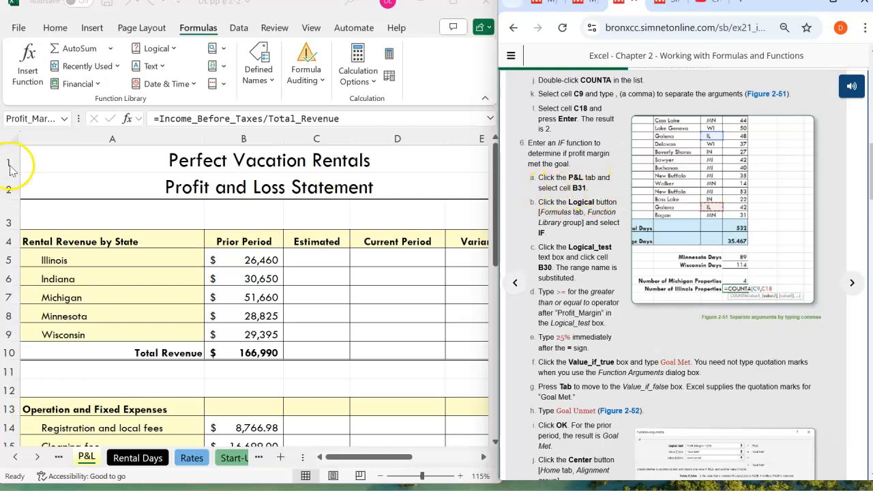
pyautogui.click(31, 117)
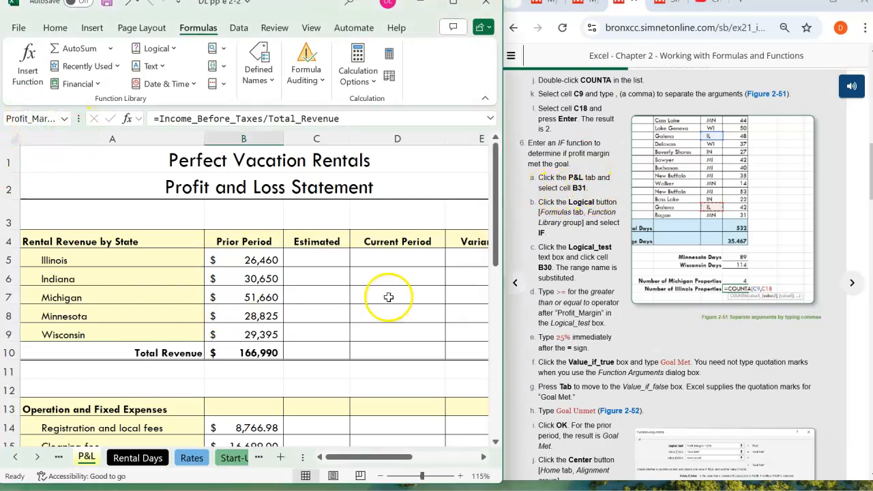
pyautogui.scroll(-1, 244, 254)
pyautogui.scroll(-6, 244, 254)
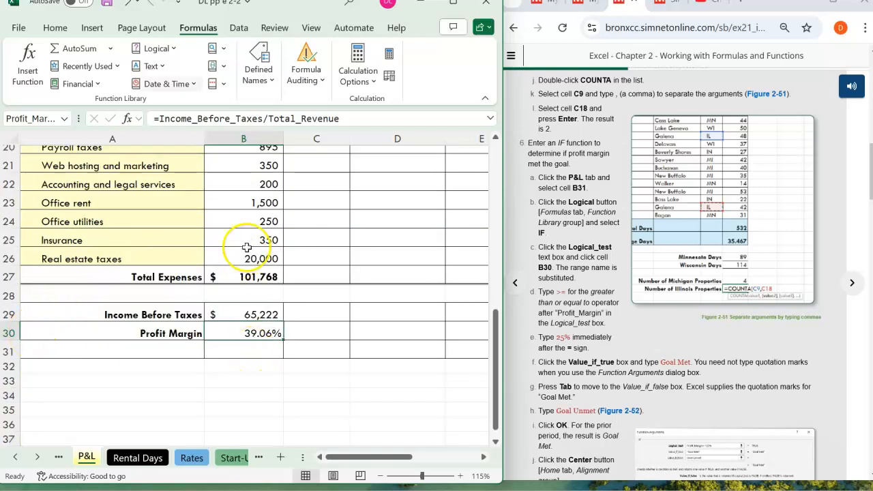
pyautogui.click(264, 348)
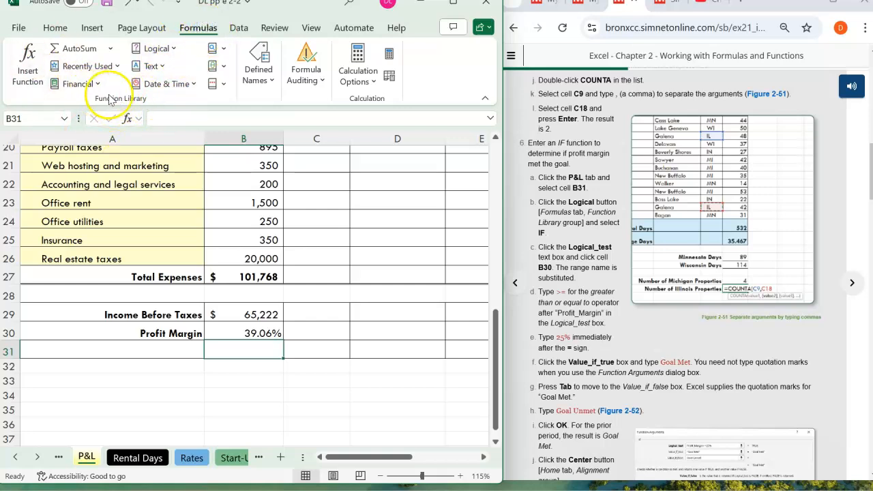
# - Insert the logical function IF in cell B31 with Profit_Margin>=25% as its Logical_test, taking the range name from cell B30
pyautogui.click(154, 47)
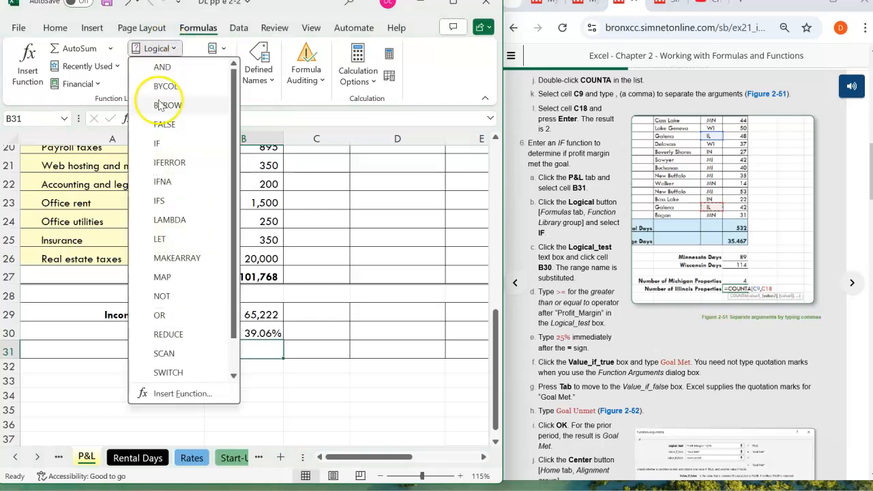
pyautogui.click(159, 144)
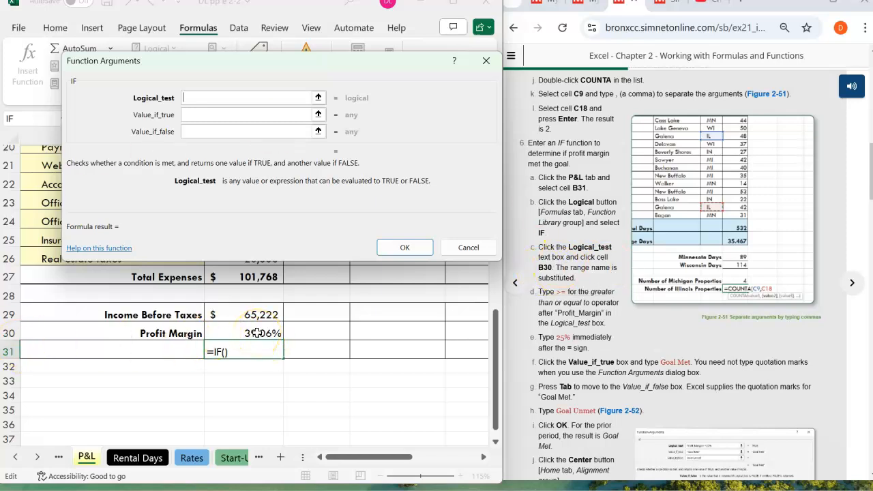
pyautogui.click(256, 332)
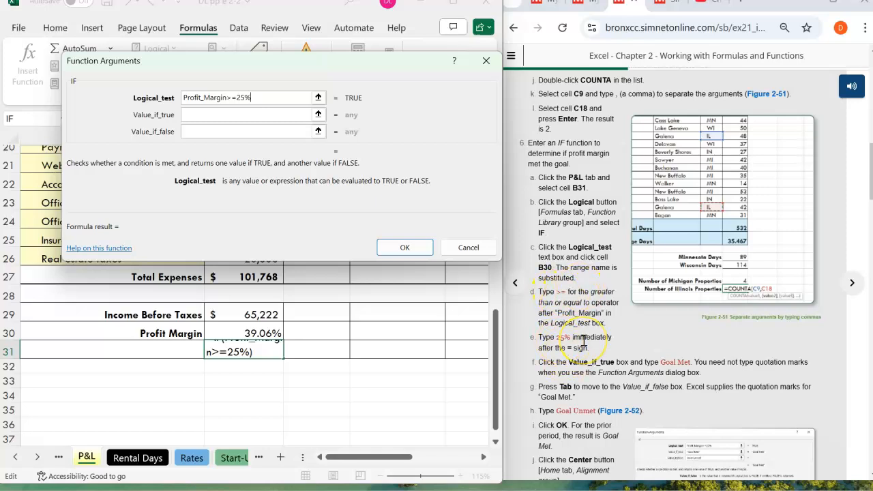
# - Set Value_if_true to Goal Met and Value_if_false to Goal Unmet, checking the entries against the step 6 instructions
pyautogui.scroll(-1, 583, 341)
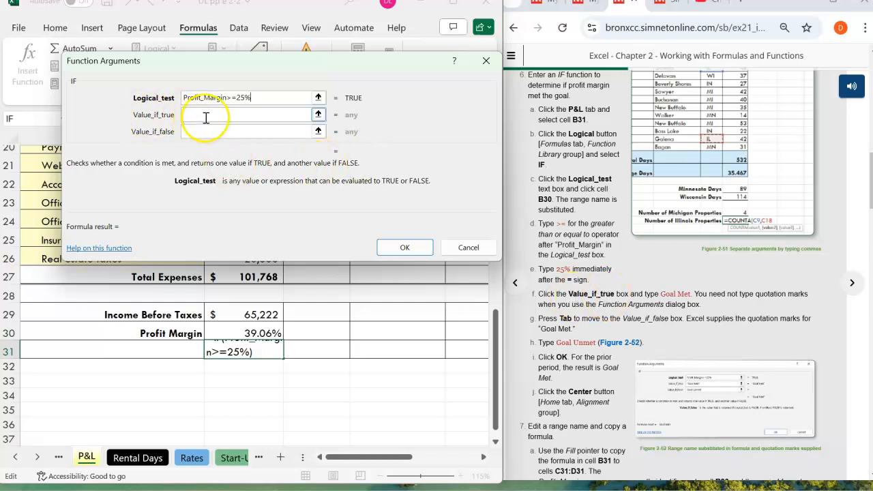
pyautogui.click(205, 118)
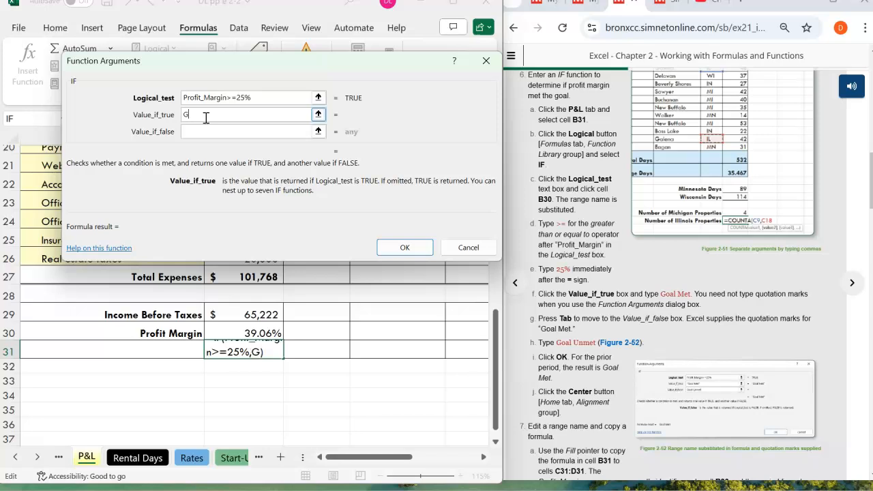
pyautogui.write('Goal Met')
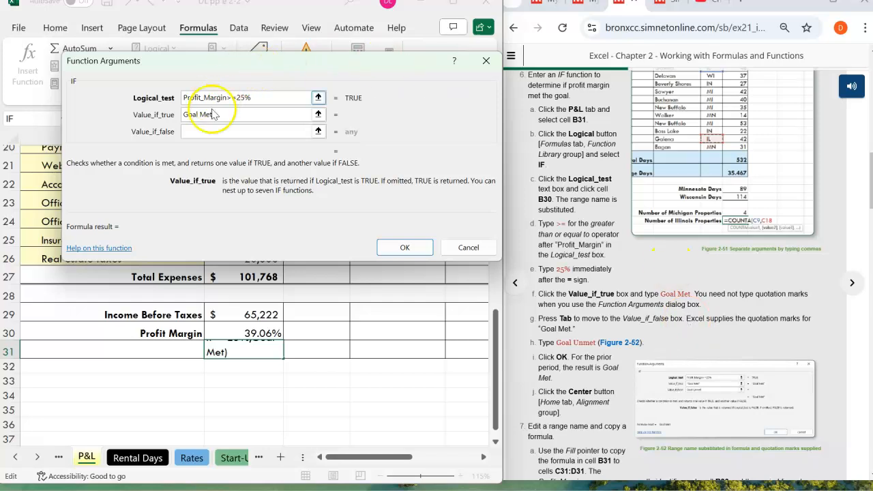
pyautogui.click(205, 131)
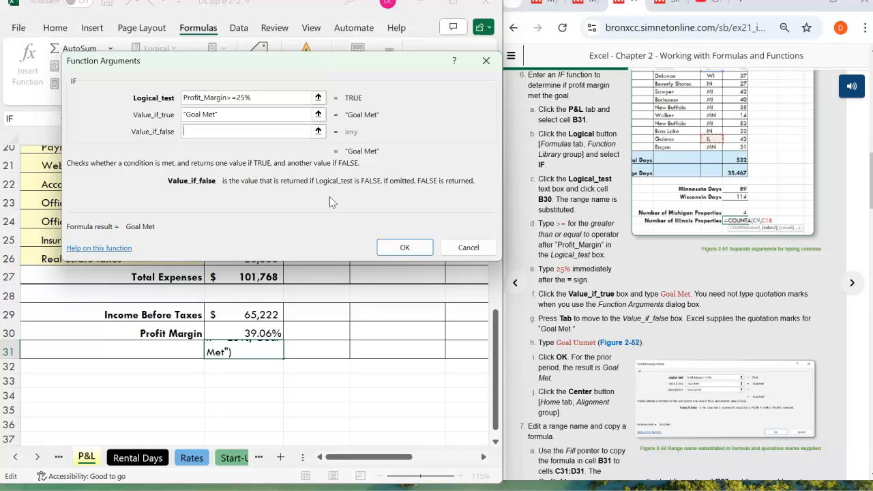
pyautogui.write('Goal Unmet')
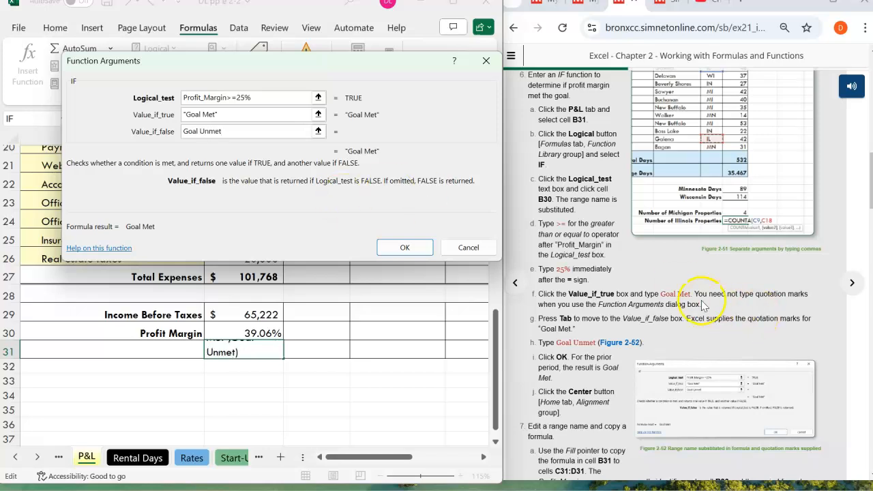
pyautogui.scroll(-1, 687, 295)
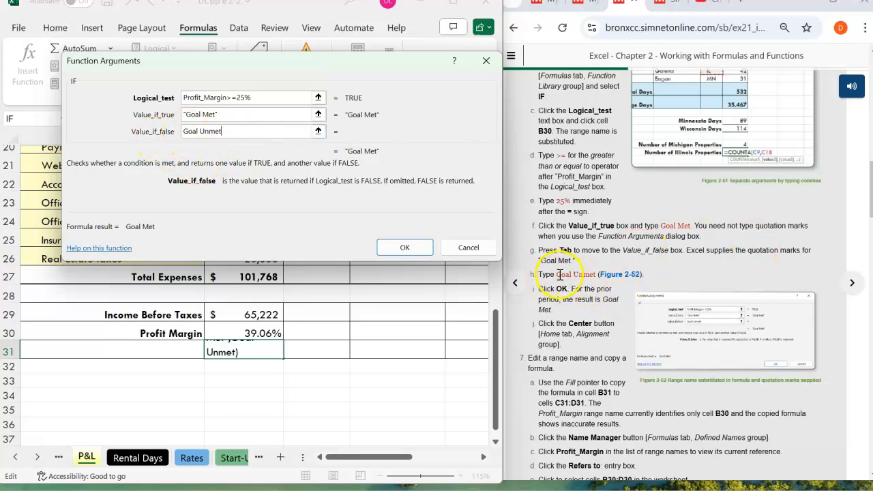
pyautogui.moveTo(557, 274); pyautogui.dragTo(595, 274)
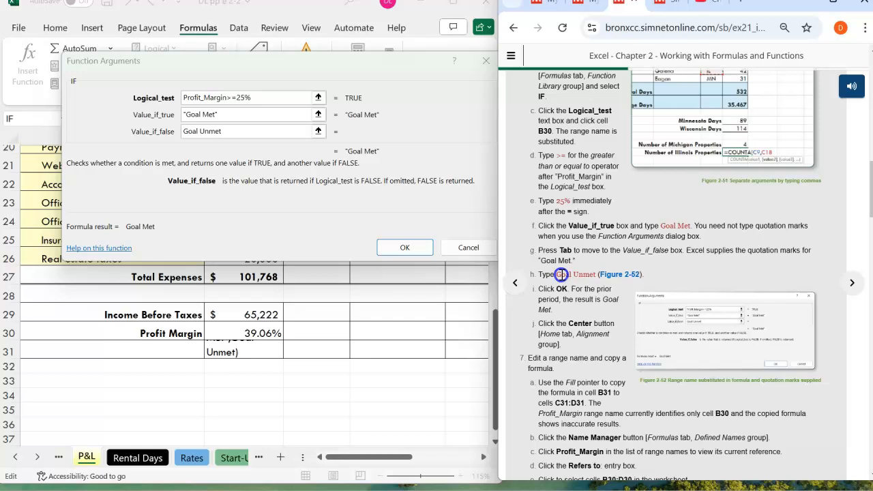
pyautogui.click(618, 256)
pyautogui.scroll(-1, 609, 270)
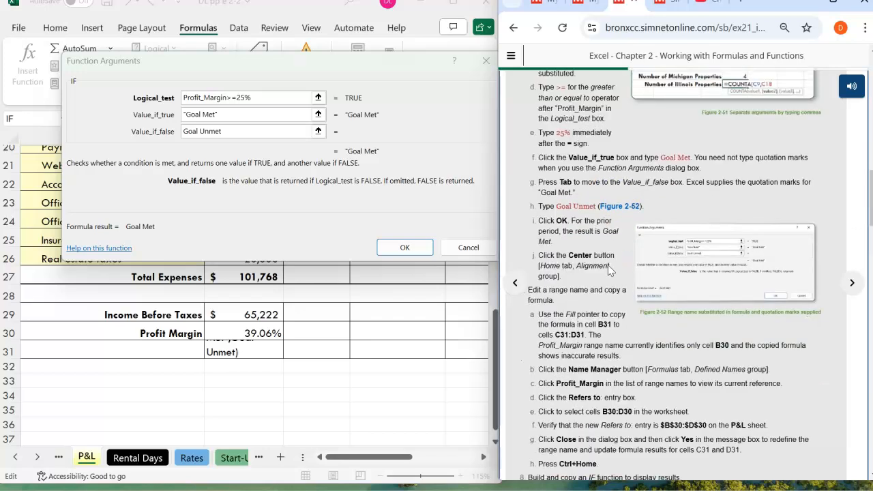
pyautogui.click(228, 132)
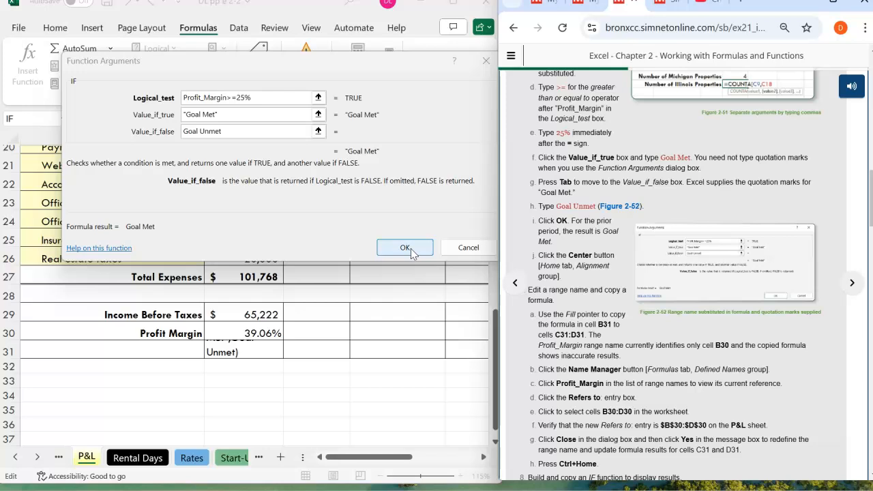
pyautogui.click(236, 131)
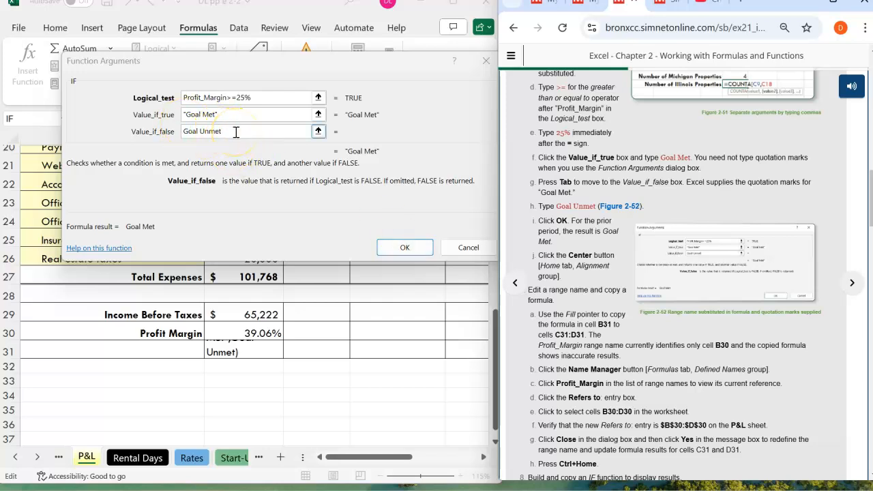
pyautogui.click(236, 131)
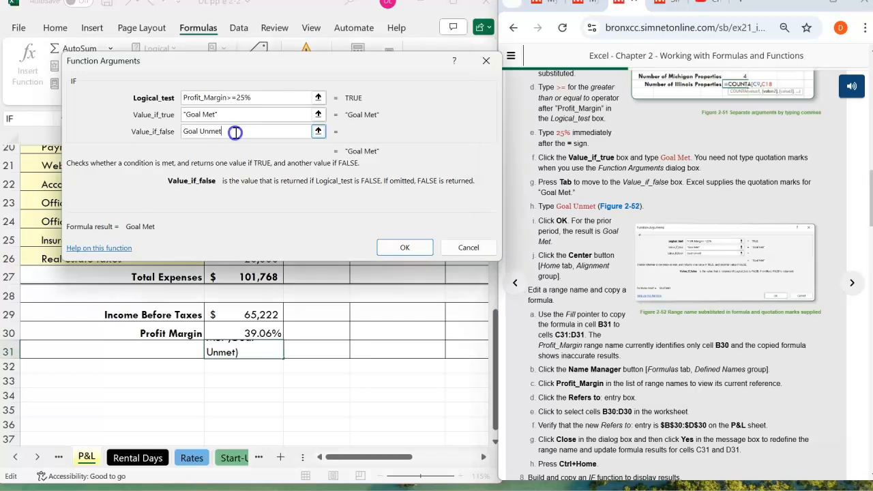
pyautogui.write('"')
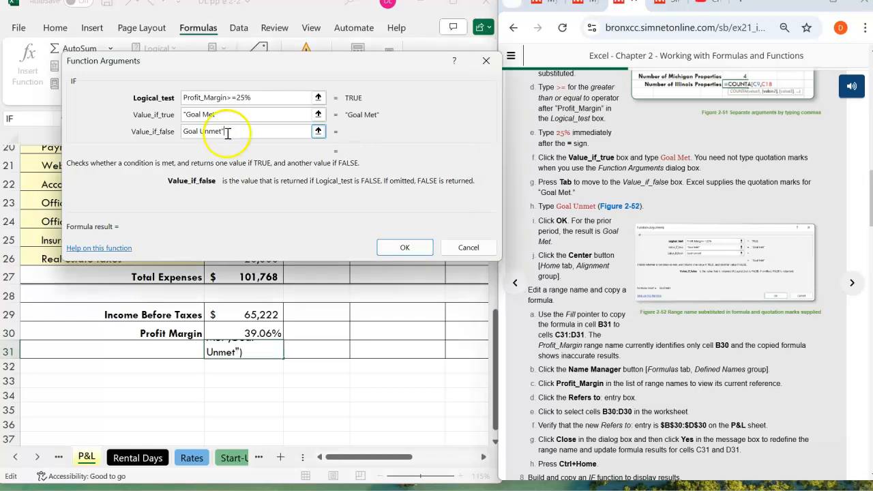
pyautogui.press('BackSpace')
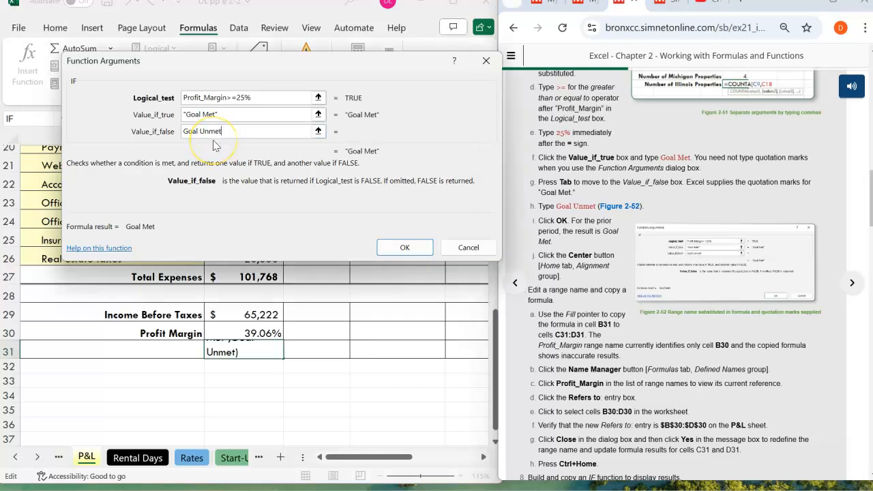
# - Confirm the IF function and center the contents of cell B31 horizontally
pyautogui.click(404, 248)
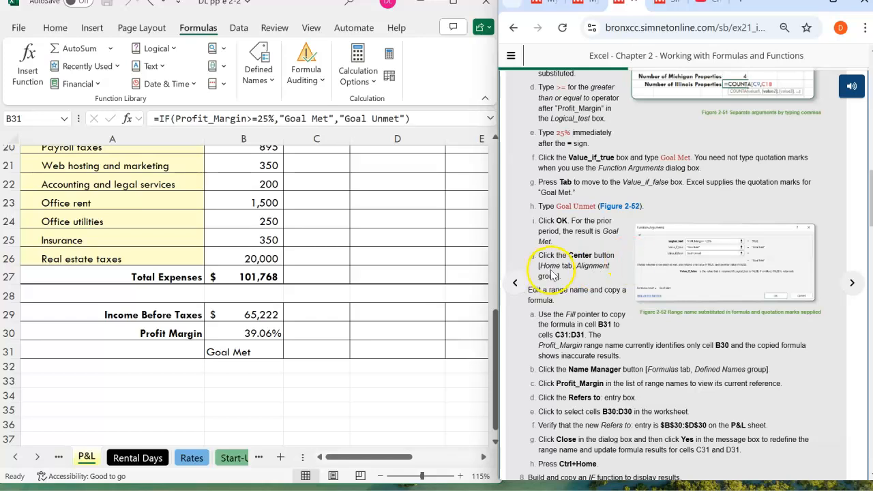
pyautogui.click(225, 355)
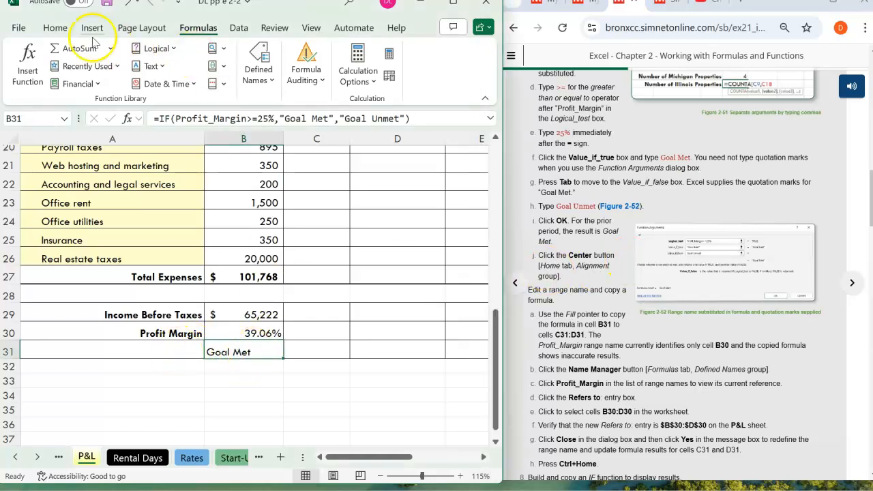
pyautogui.click(47, 29)
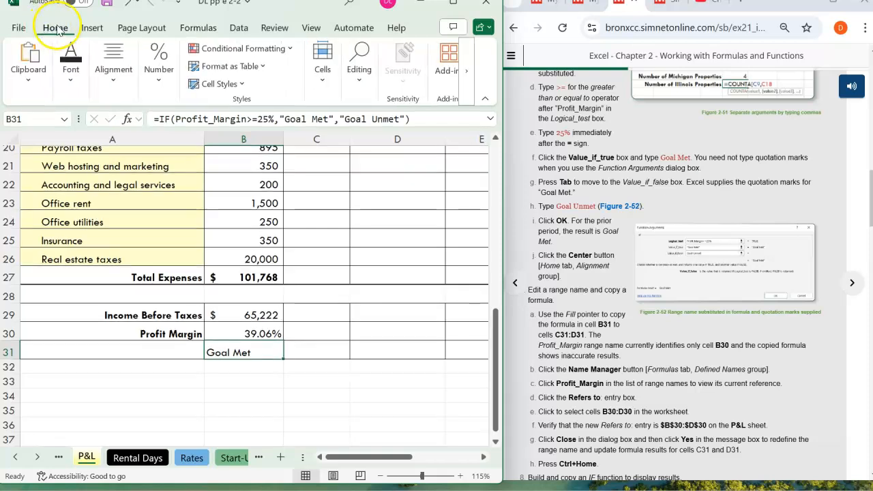
pyautogui.click(116, 85)
pyautogui.click(120, 140)
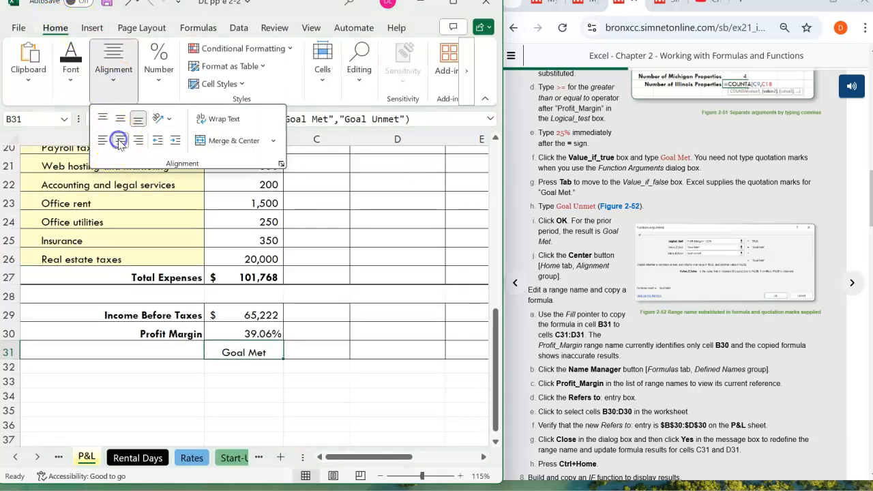
pyautogui.click(302, 351)
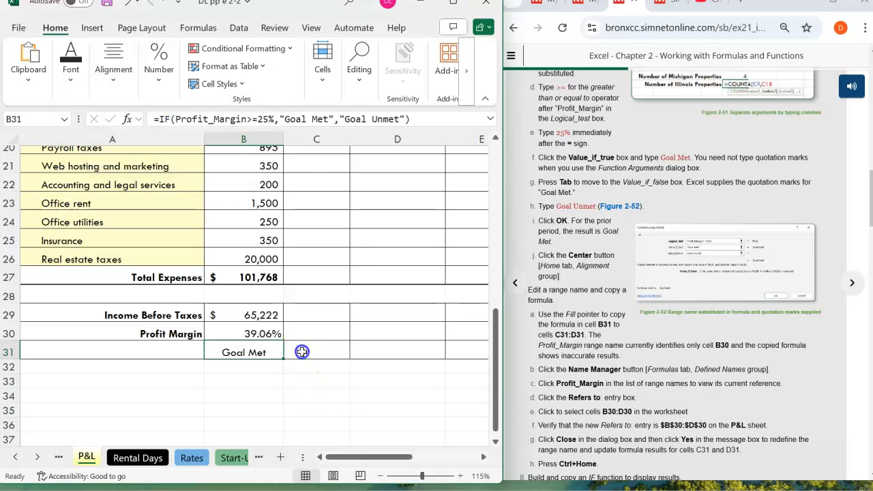
# - Read the step 7 instructions and copy the formula in cell B31 to cells C31:D31 with the fill handle
pyautogui.click(623, 331)
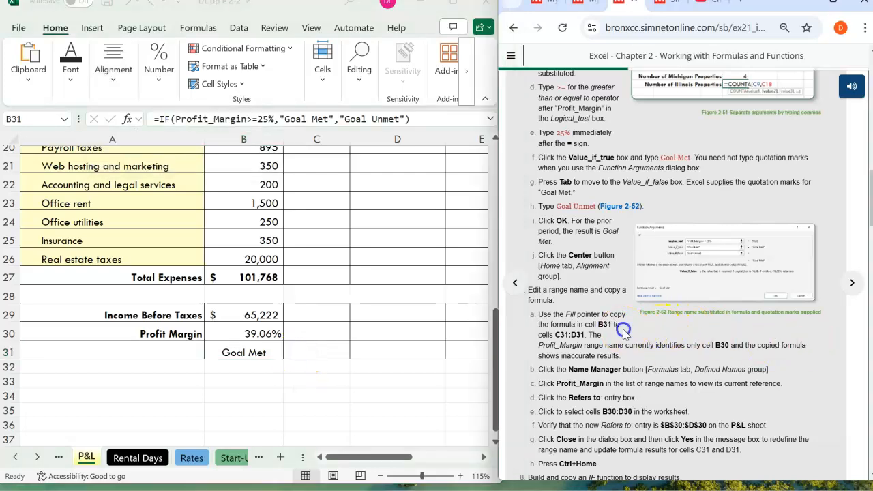
pyautogui.scroll(-1, 623, 330)
pyautogui.scroll(-1, 624, 329)
pyautogui.click(575, 202)
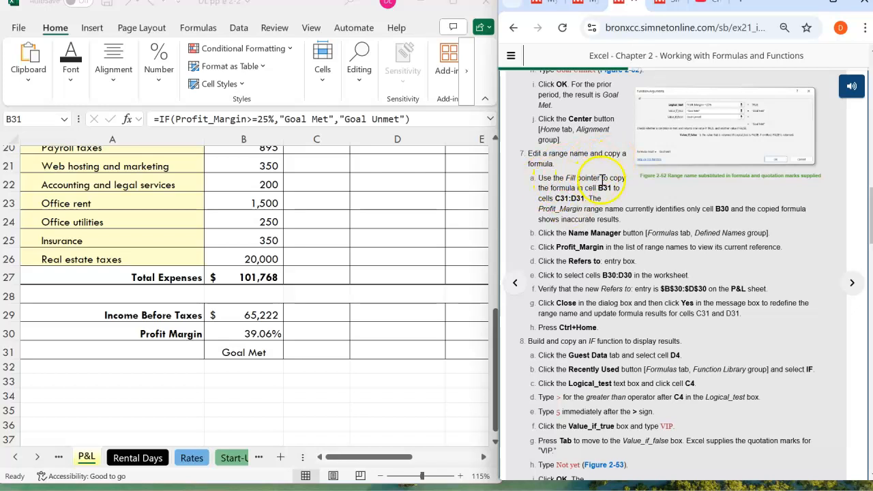
pyautogui.click(270, 348)
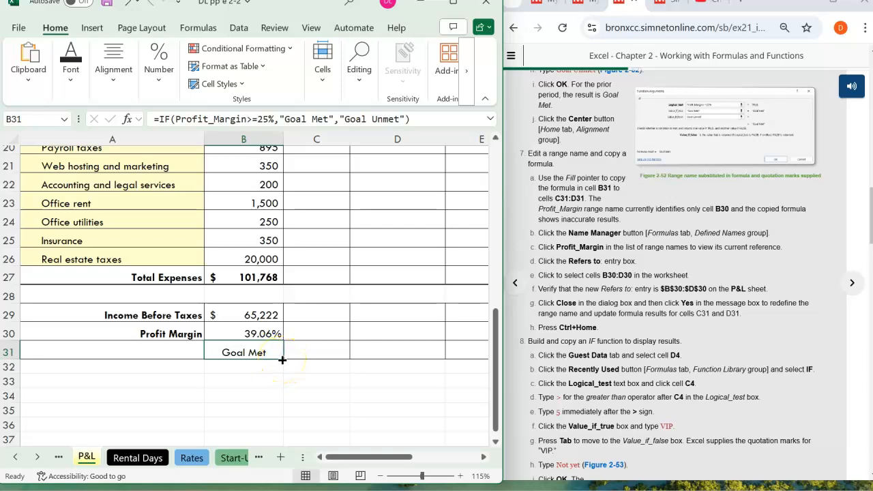
pyautogui.moveTo(282, 359); pyautogui.dragTo(431, 367)
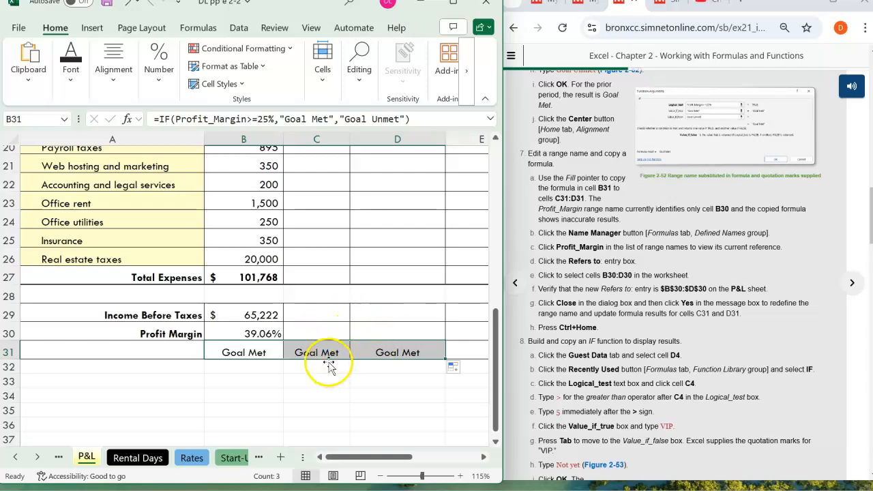
# - Review the step 7a note about the copied formula, and select the Profit_Margin range name in the Name Manager
pyautogui.moveTo(618, 219); pyautogui.dragTo(535, 220)
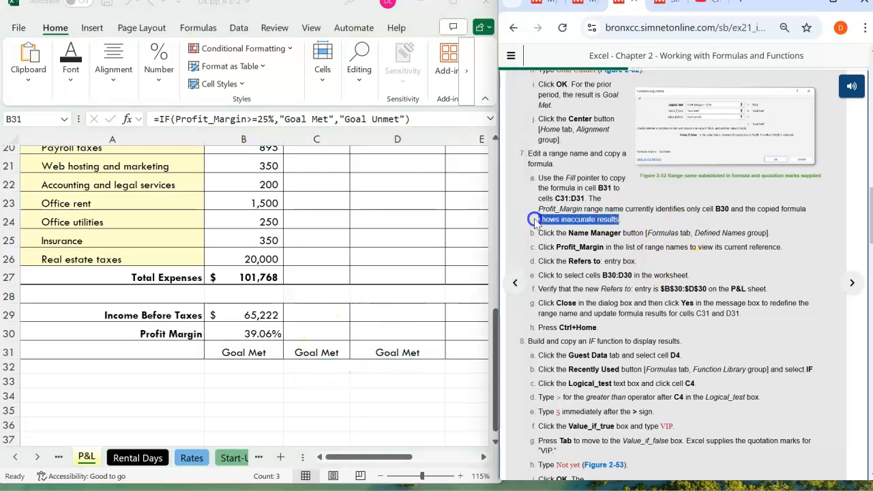
pyautogui.click(638, 218)
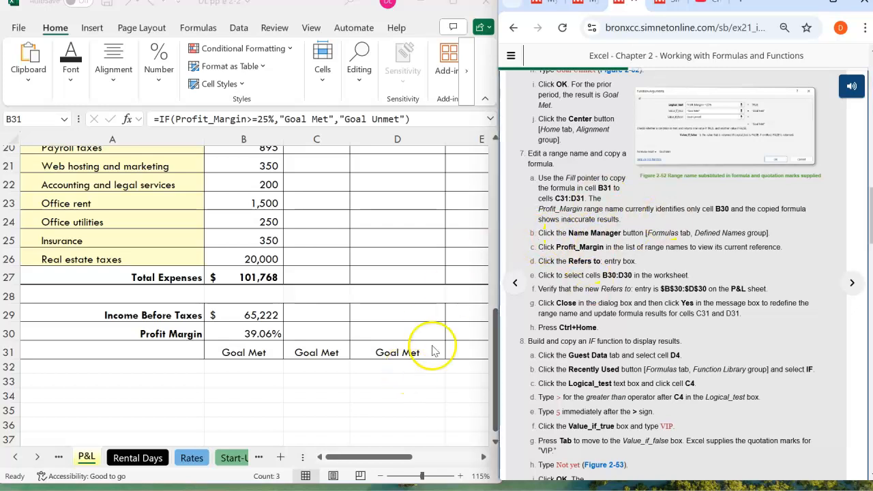
pyautogui.click(198, 29)
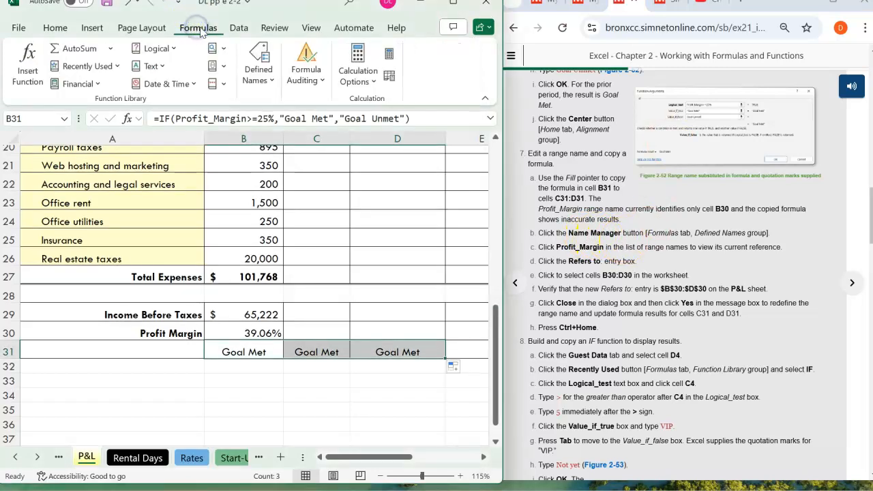
pyautogui.click(273, 80)
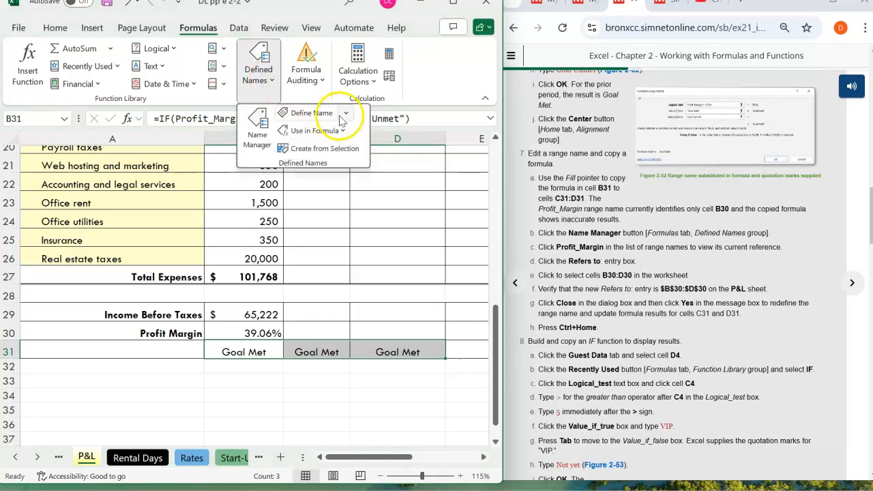
pyautogui.click(256, 135)
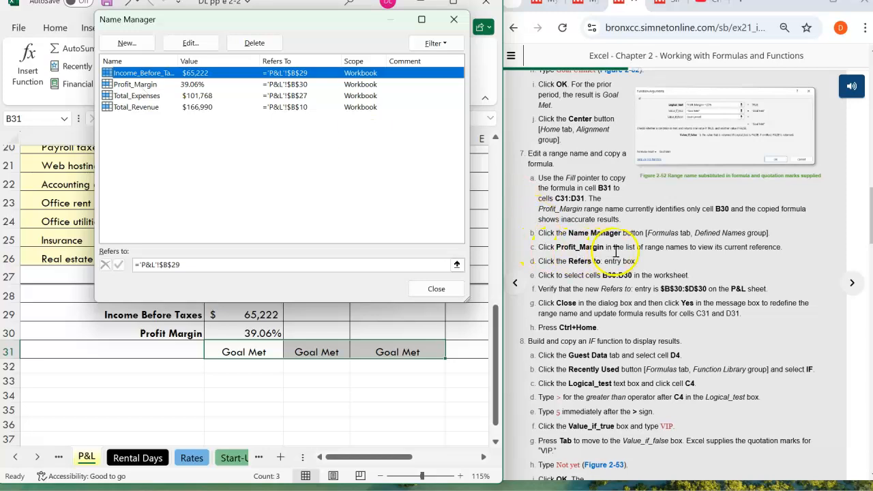
pyautogui.click(140, 84)
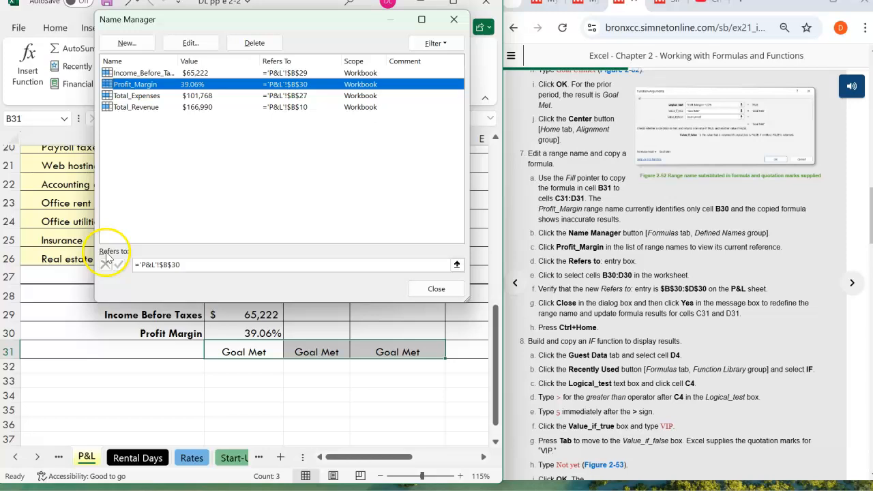
# - Try to extend the Profit_Margin reference by picking cells C30:D30 and B30:D30 in the worksheet, and restore it to $B$30
pyautogui.click(183, 266)
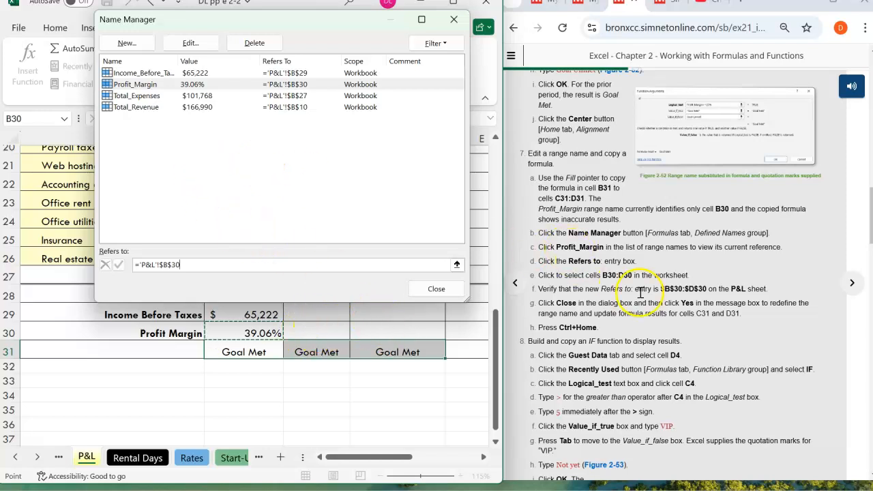
pyautogui.click(198, 265)
pyautogui.moveTo(305, 331); pyautogui.dragTo(376, 337)
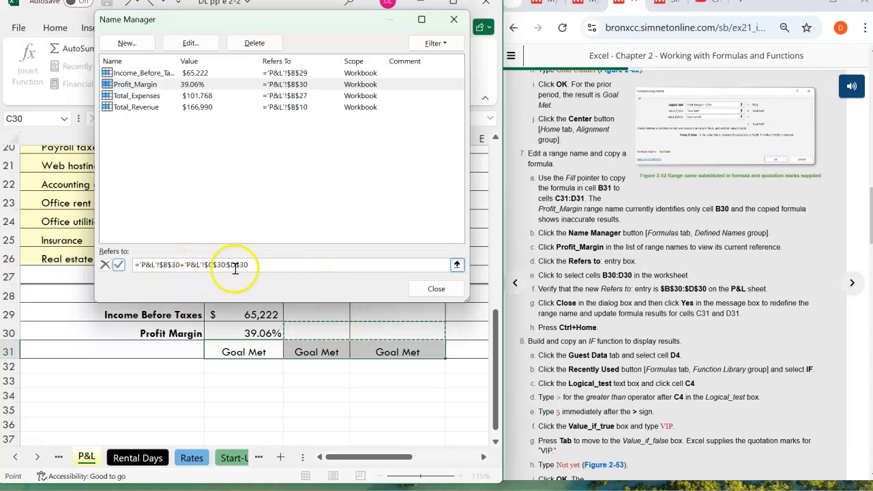
pyautogui.click(239, 269)
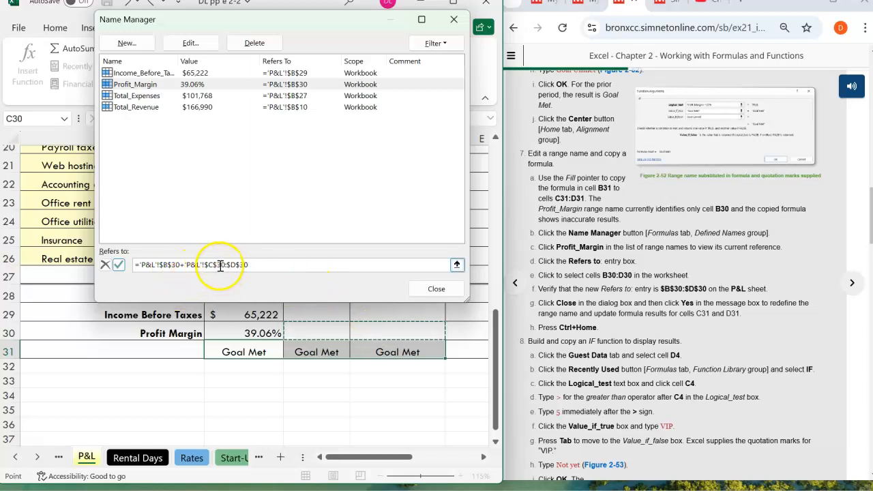
pyautogui.moveTo(245, 332); pyautogui.dragTo(313, 331)
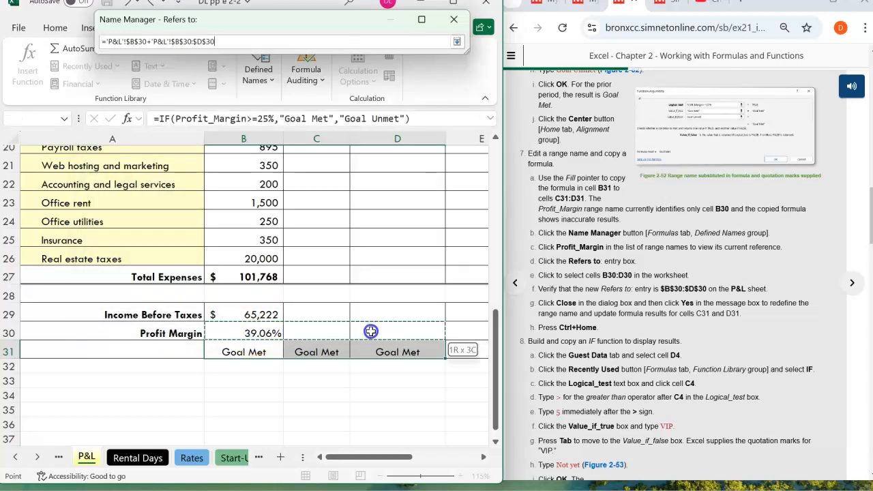
pyautogui.moveTo(370, 331); pyautogui.dragTo(370, 332)
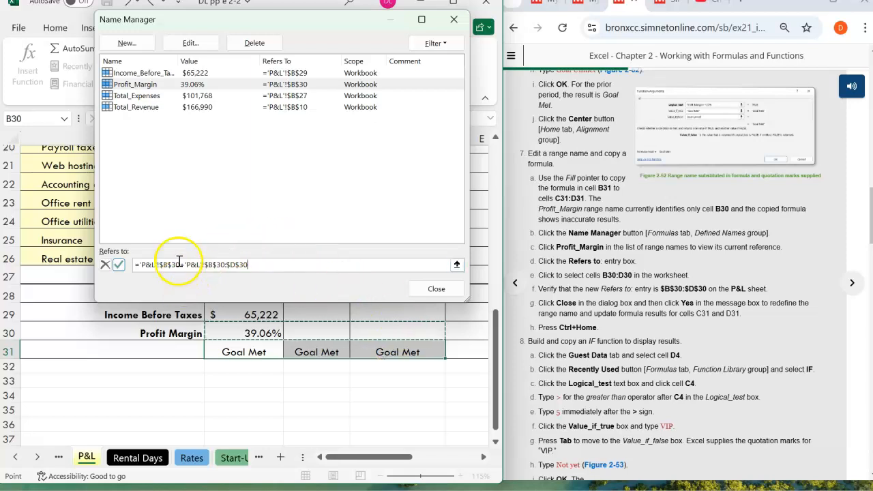
pyautogui.click(183, 266)
pyautogui.moveTo(183, 267); pyautogui.dragTo(145, 266)
pyautogui.click(183, 263)
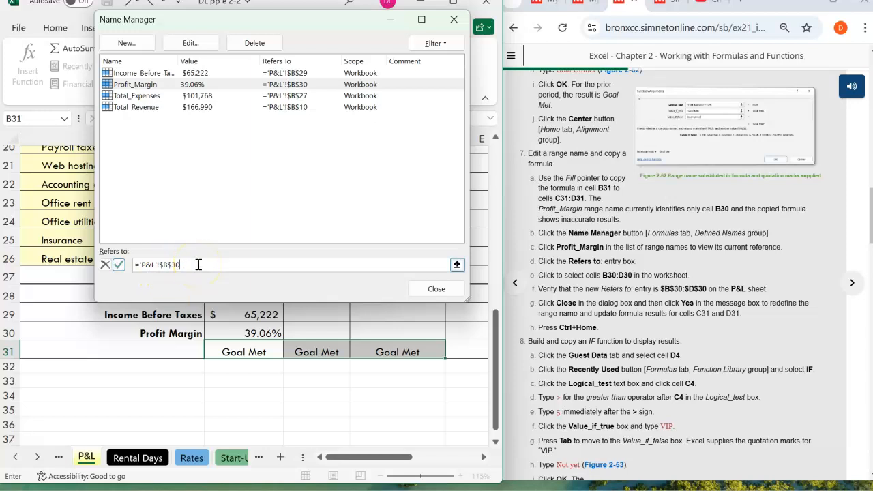
# - Set the Profit_Margin reference to $B$30:$D$30 on the P&L sheet, and close the Name Manager saving the changed name reference
pyautogui.moveTo(247, 332); pyautogui.dragTo(374, 332)
pyautogui.click(182, 264)
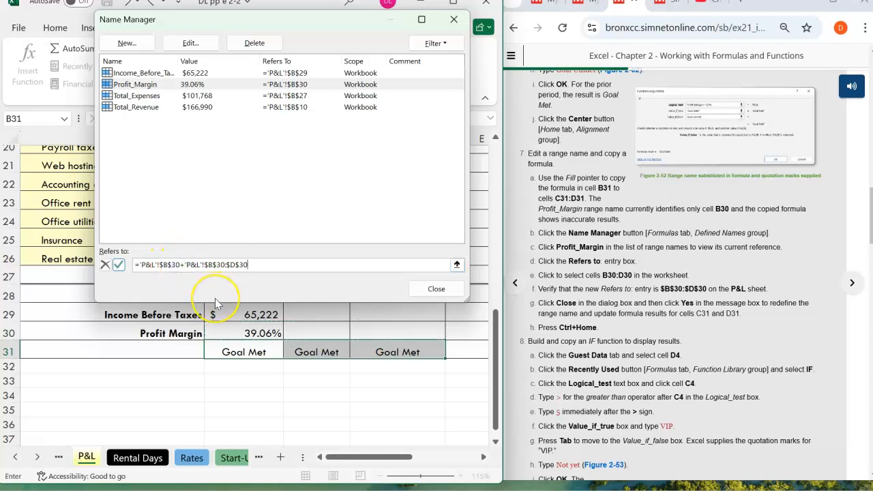
pyautogui.write('+')
pyautogui.press('Left')
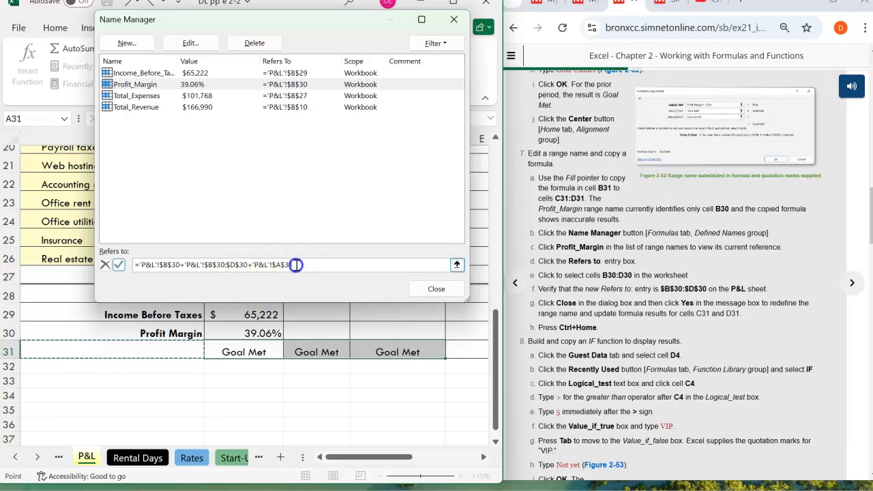
pyautogui.click(201, 264)
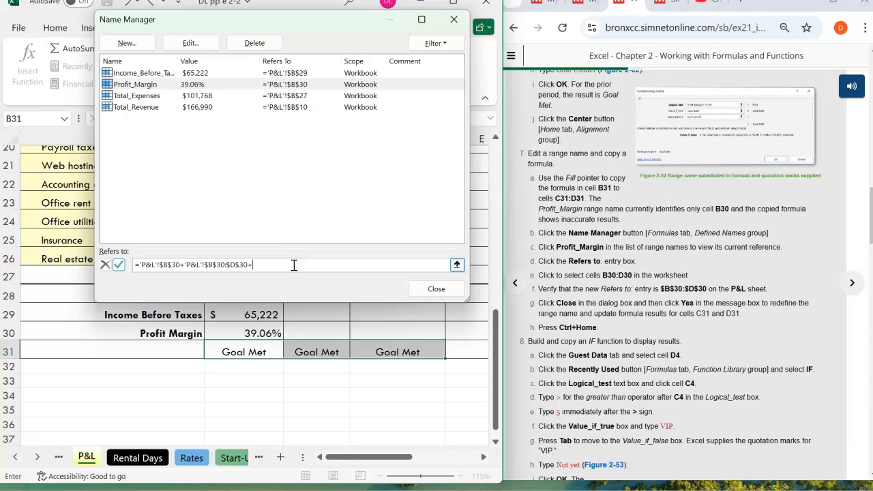
pyautogui.click(224, 265)
pyautogui.press('BackSpace')
pyautogui.press('BackSpace')
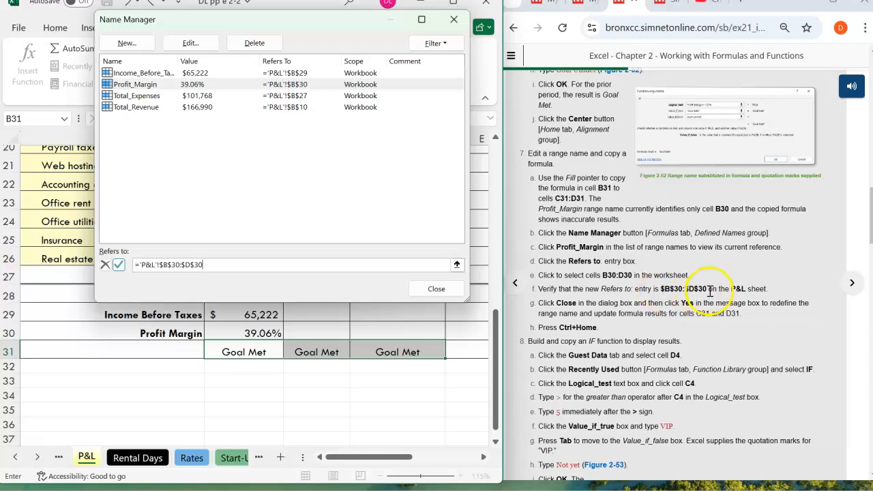
pyautogui.click(436, 291)
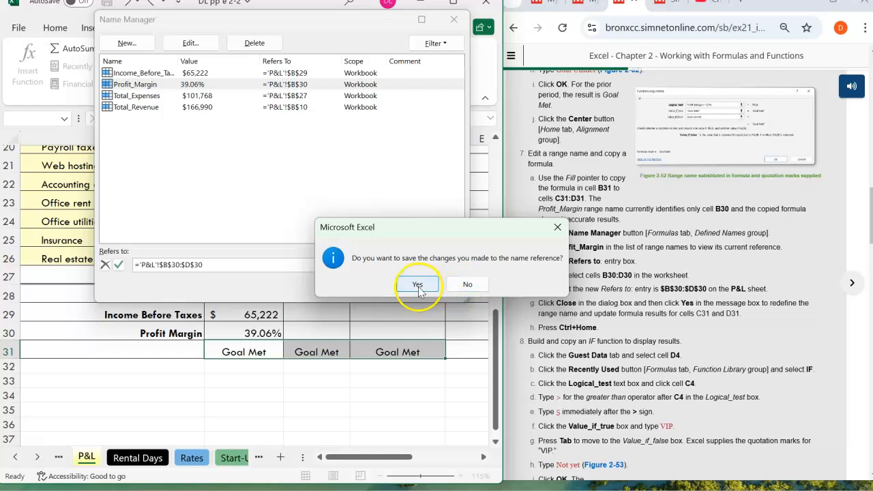
pyautogui.click(417, 285)
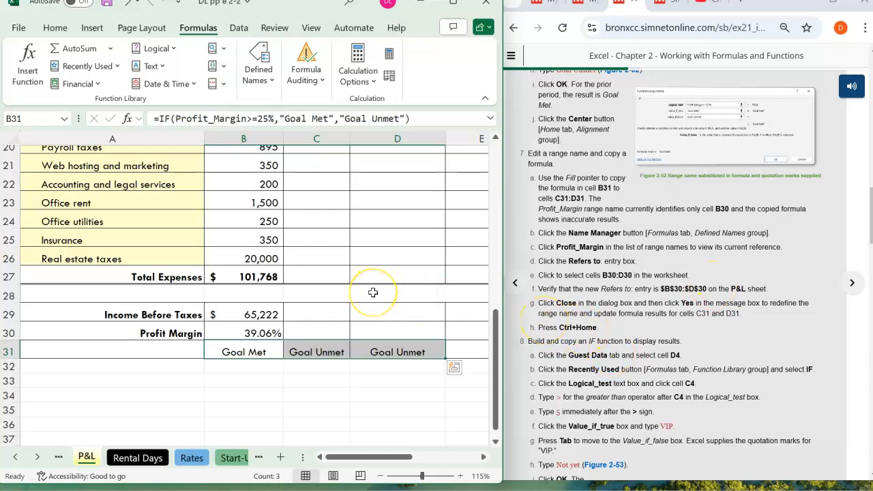
# - Return to cell A1 on the P&L sheet, and switch to the Guest Data sheet for step 8
pyautogui.hotkey('ctrl', 'Home')
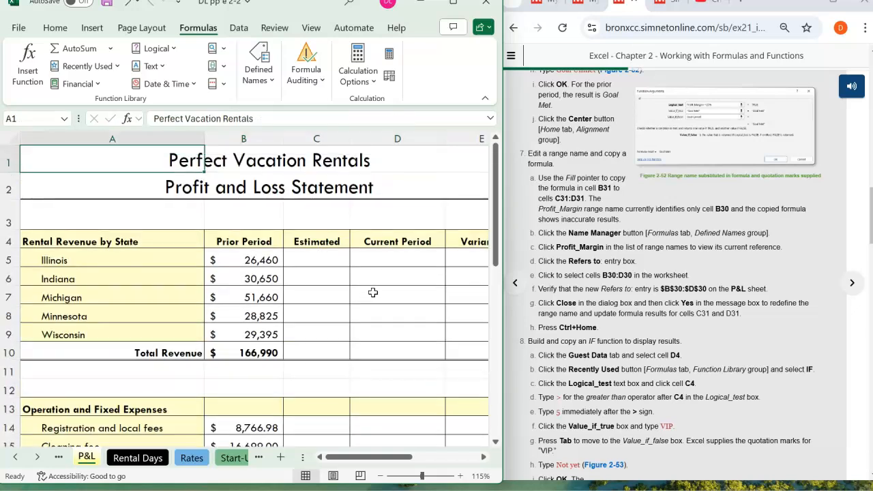
pyautogui.scroll(-3, 716, 307)
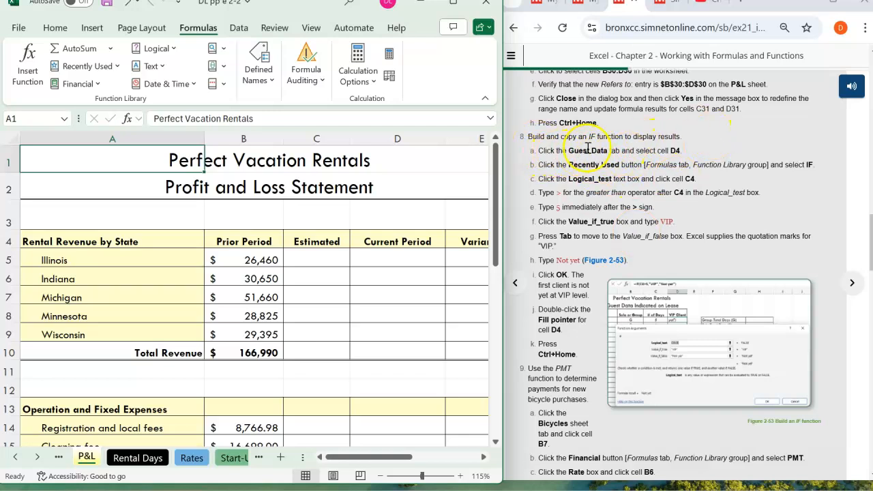
pyautogui.click(38, 456)
pyautogui.click(37, 456)
pyautogui.click(37, 457)
pyautogui.click(146, 461)
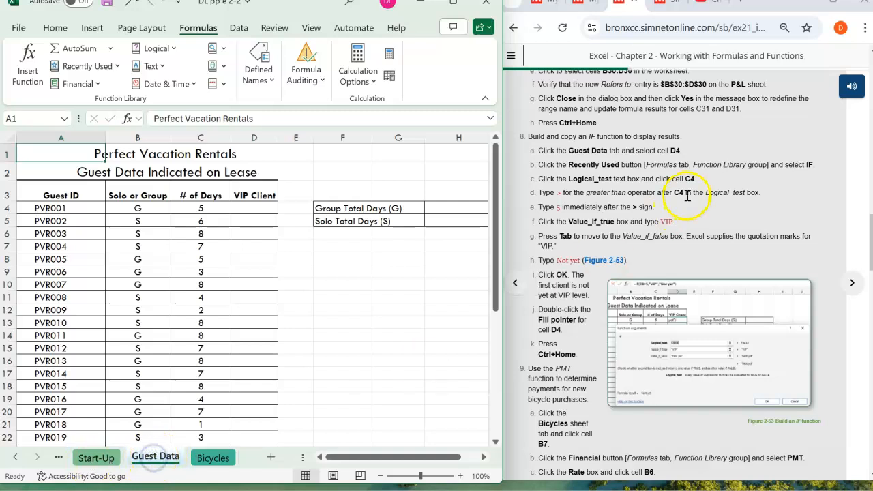
# - Insert the recently used IF function in cell D4 of the Guest Data sheet
pyautogui.click(654, 150)
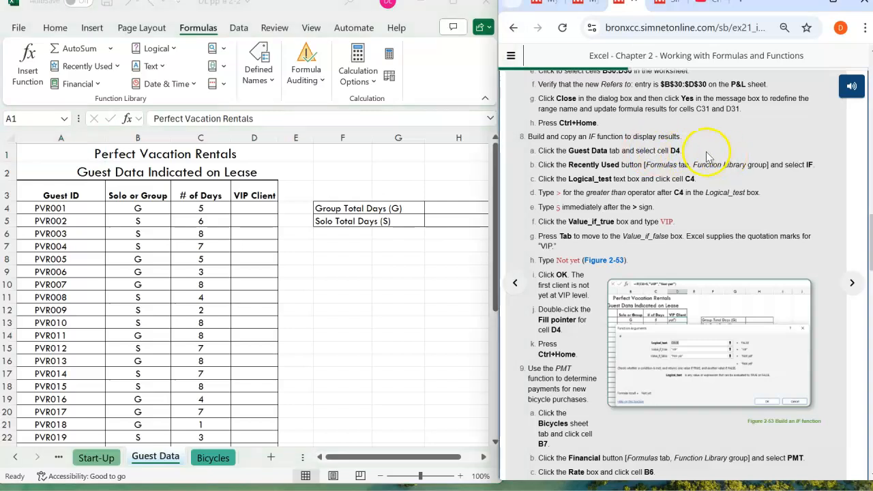
pyautogui.click(24, 118)
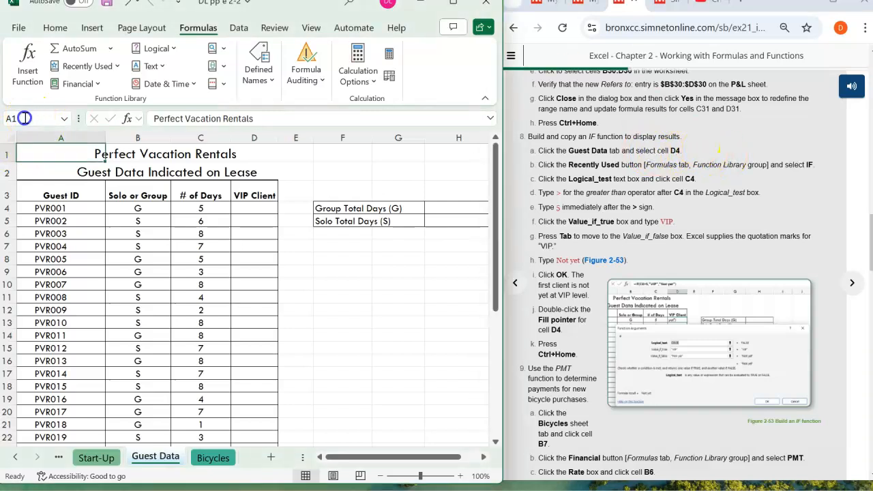
pyautogui.click(262, 135)
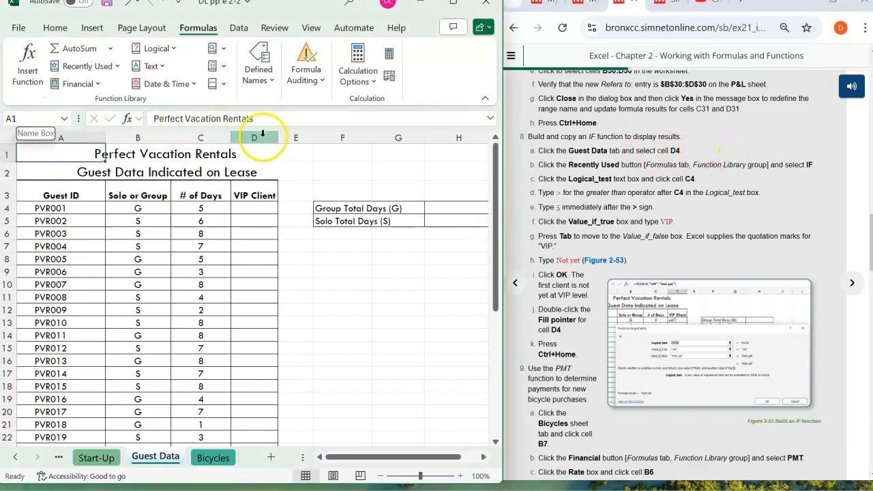
pyautogui.click(252, 207)
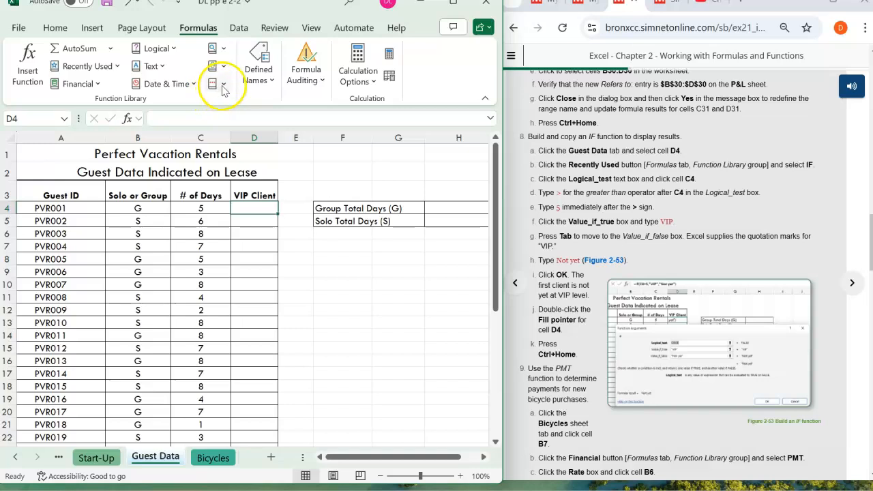
pyautogui.click(118, 69)
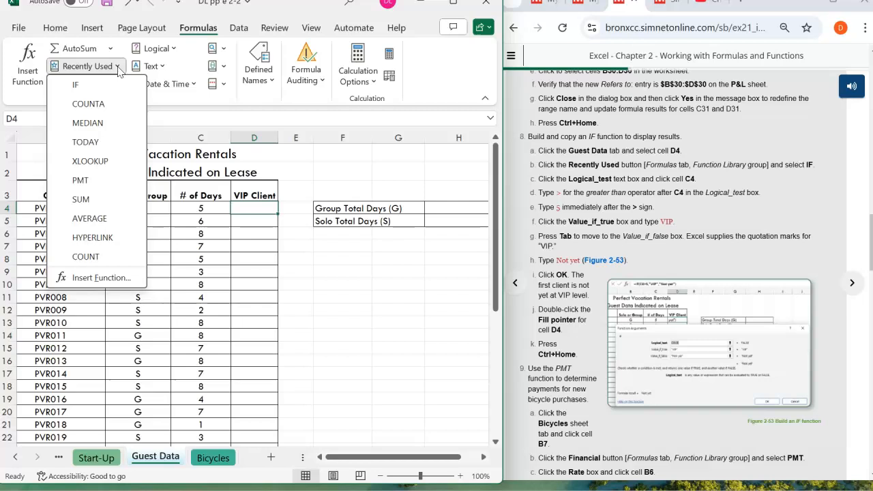
pyautogui.click(94, 87)
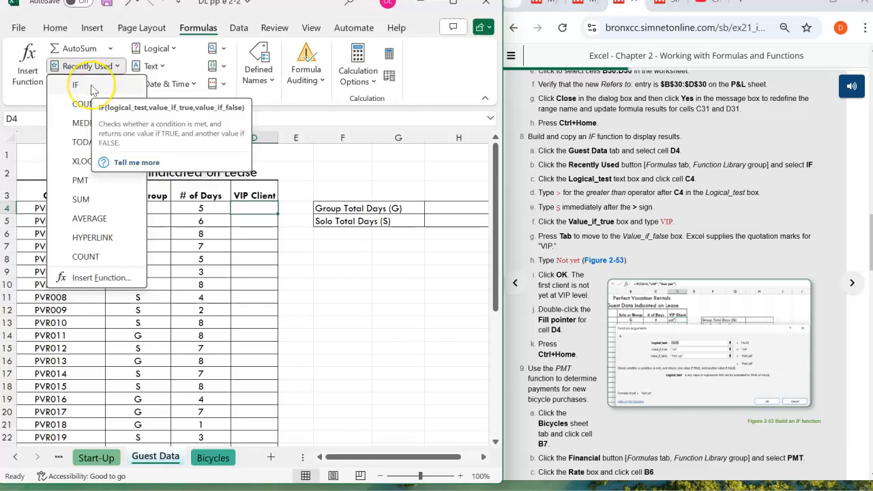
pyautogui.click(91, 85)
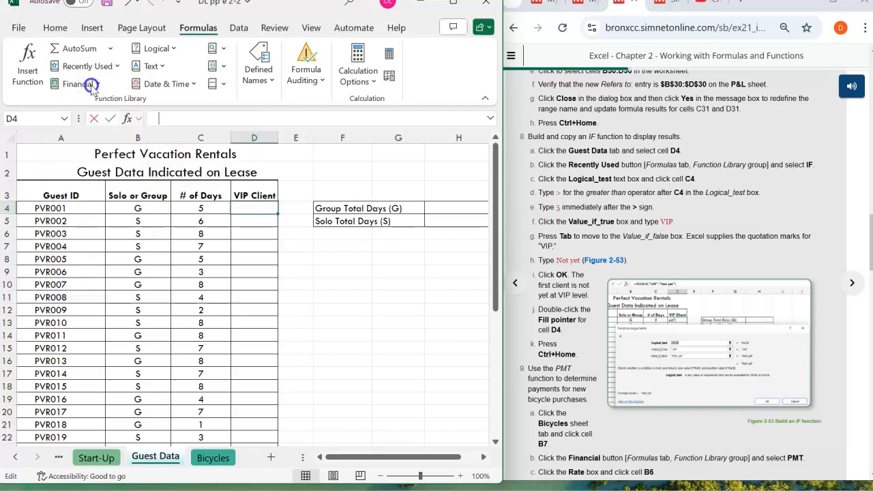
# - Set the IF function's Logical_test to C4>5, picking cell C4 in the worksheet, and enter VIP as Value_if_true
pyautogui.click(225, 109)
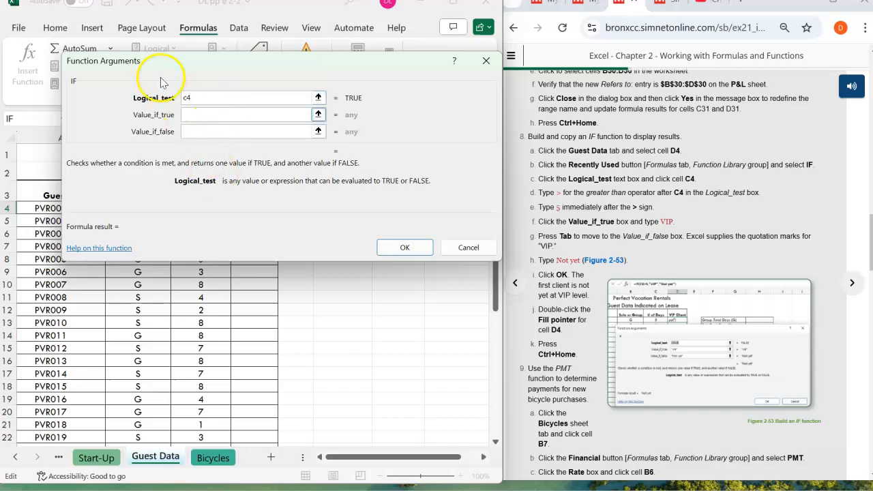
pyautogui.moveTo(155, 65); pyautogui.dragTo(378, 86)
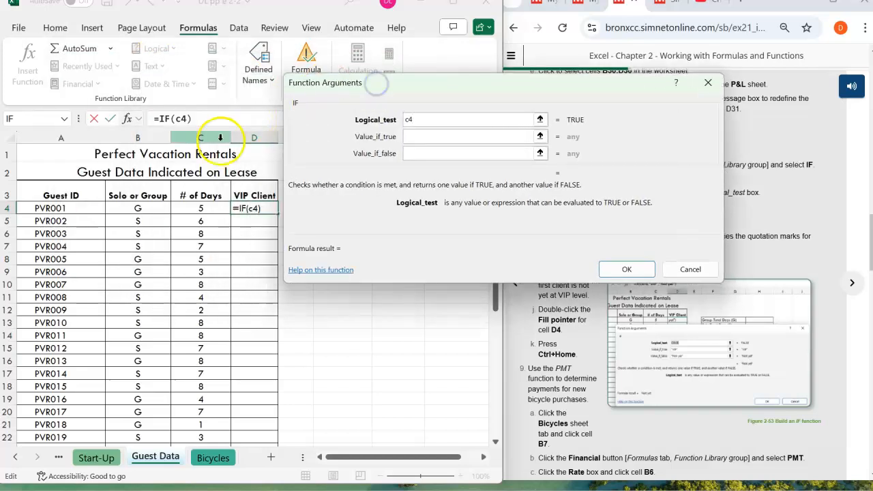
pyautogui.click(417, 121)
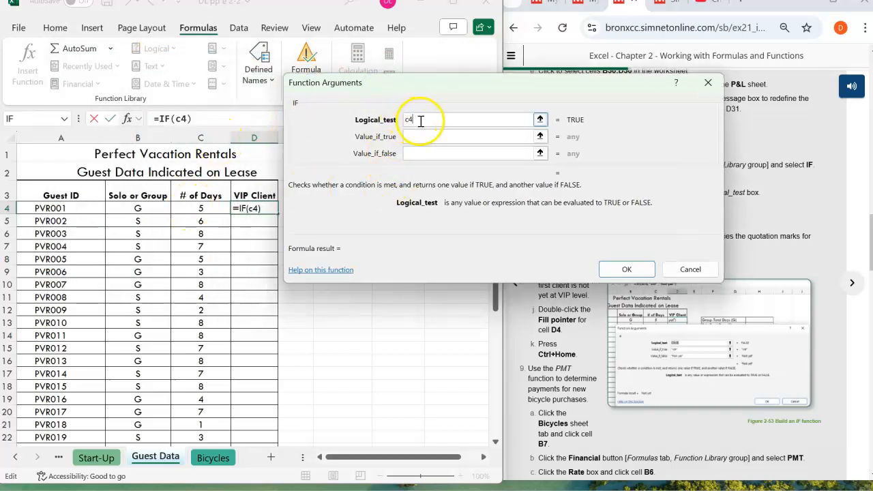
pyautogui.press('BackSpace')
pyautogui.press('BackSpace')
pyautogui.click(202, 209)
pyautogui.moveTo(480, 88); pyautogui.dragTo(266, 37)
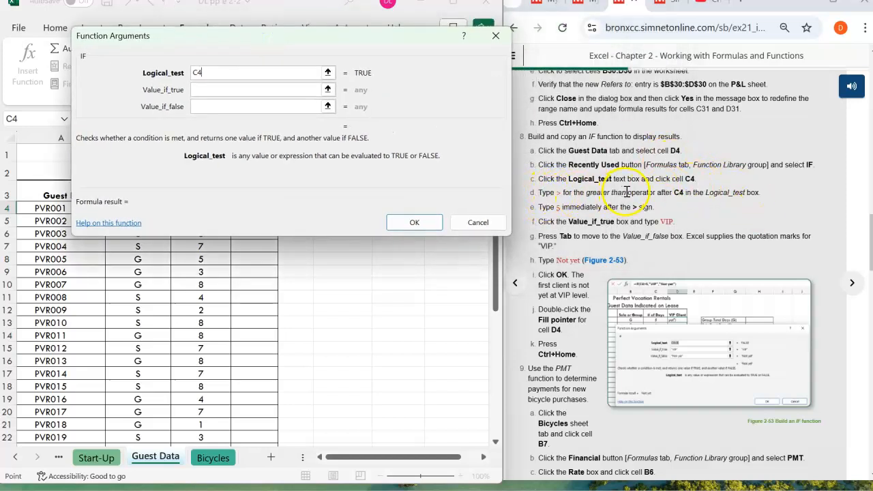
pyautogui.click(227, 71)
pyautogui.click(553, 156)
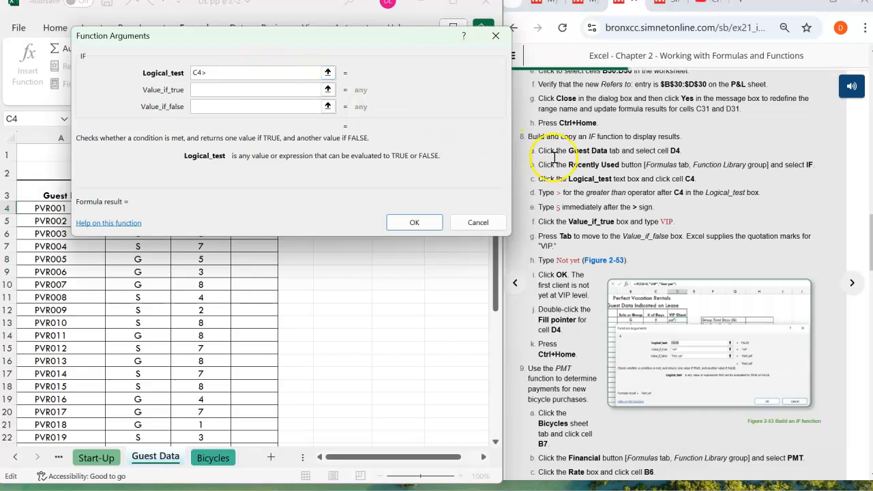
pyautogui.click(253, 77)
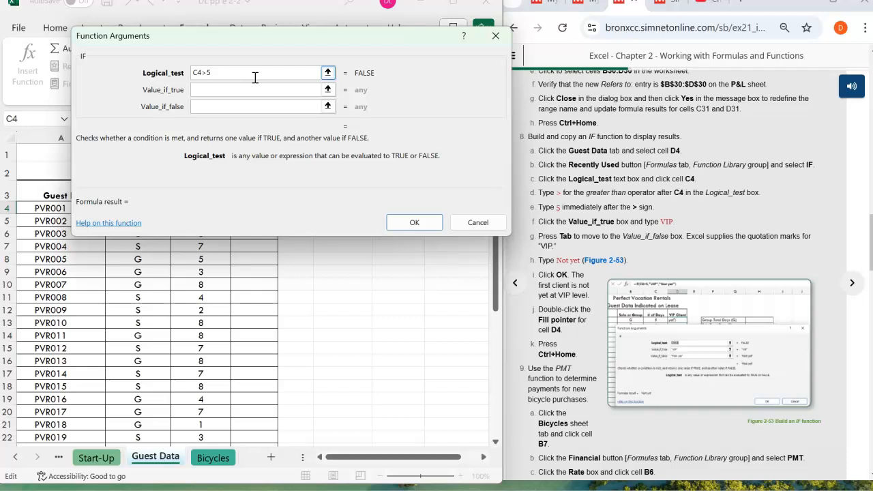
pyautogui.click(225, 91)
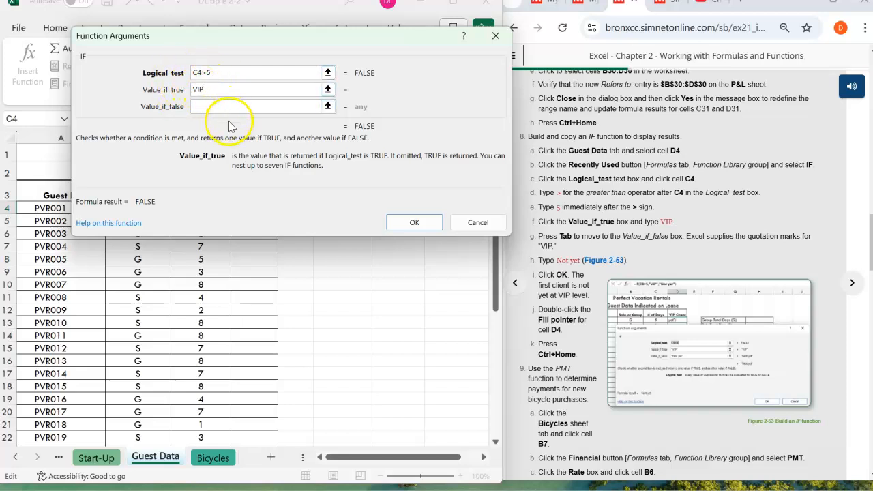
# - Enter Not Yet as the IF function's Value_if_false and complete the function in cell D4
pyautogui.press('Tab')
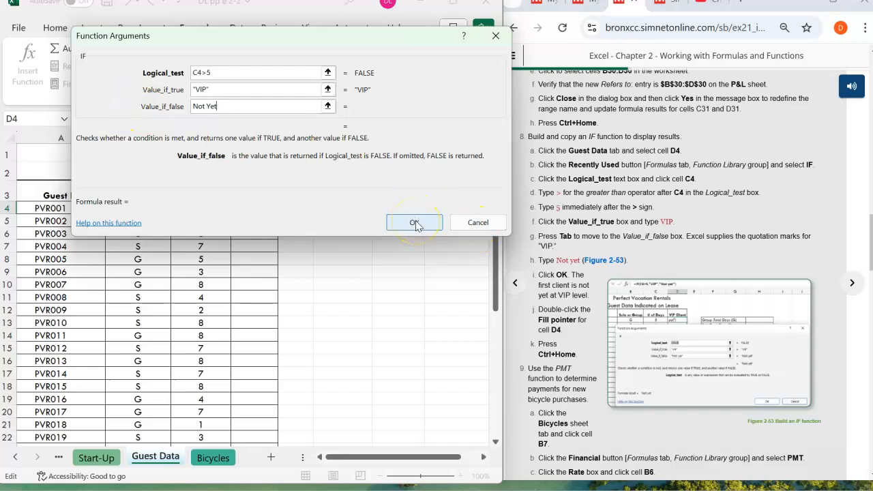
pyautogui.moveTo(253, 35); pyautogui.dragTo(516, 23)
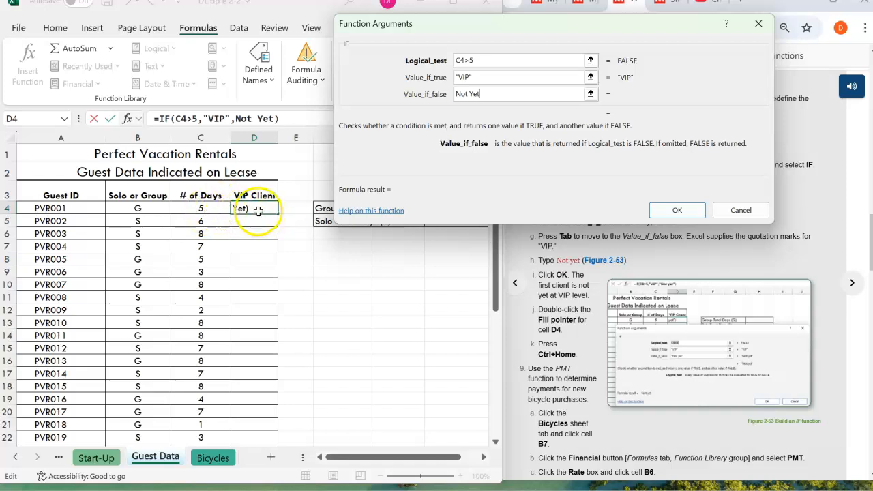
pyautogui.click(698, 212)
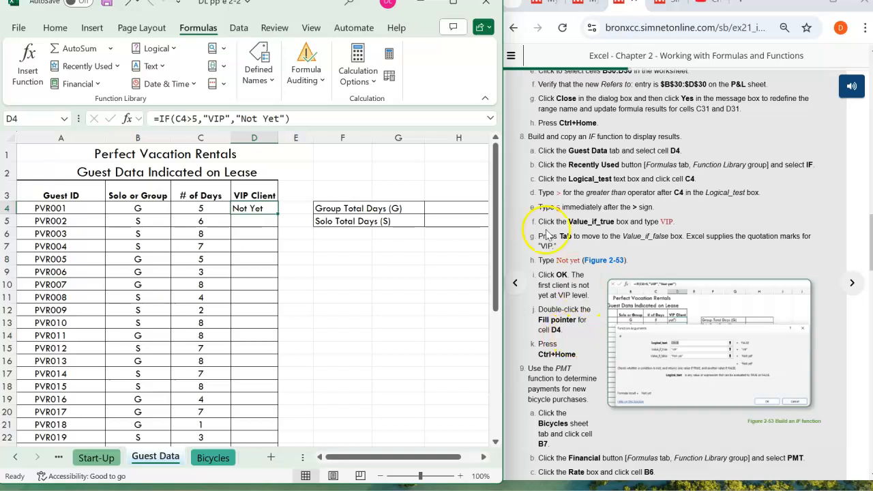
# - Copy the IF formula from D4 down the VIP Client column, checking the copies in D5 to D7, and save the workbook
pyautogui.doubleClick(278, 214)
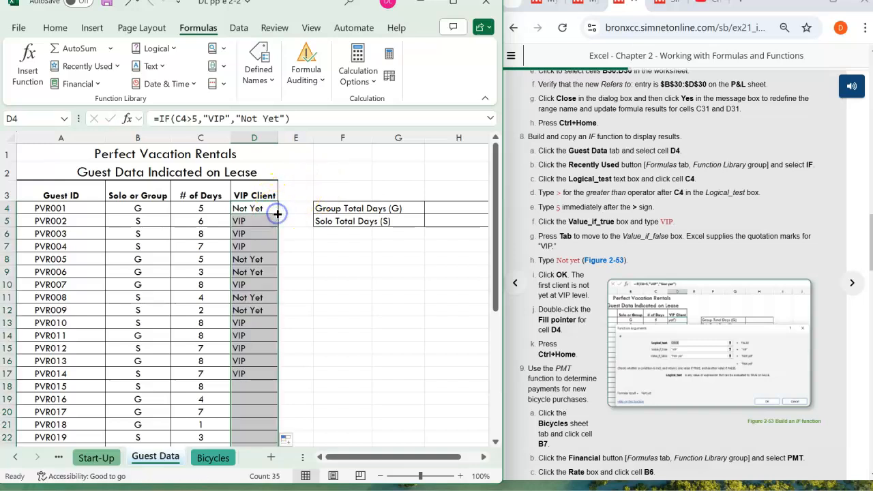
pyautogui.scroll(-1, 280, 204)
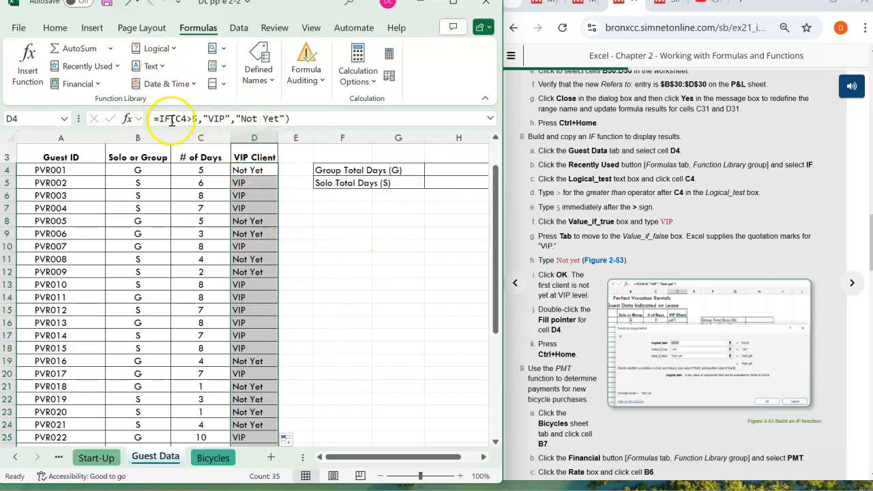
pyautogui.click(255, 182)
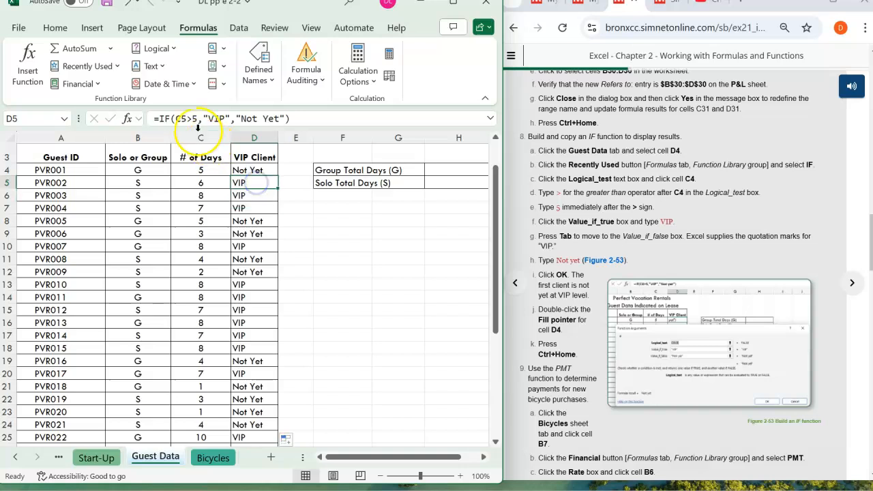
pyautogui.click(242, 195)
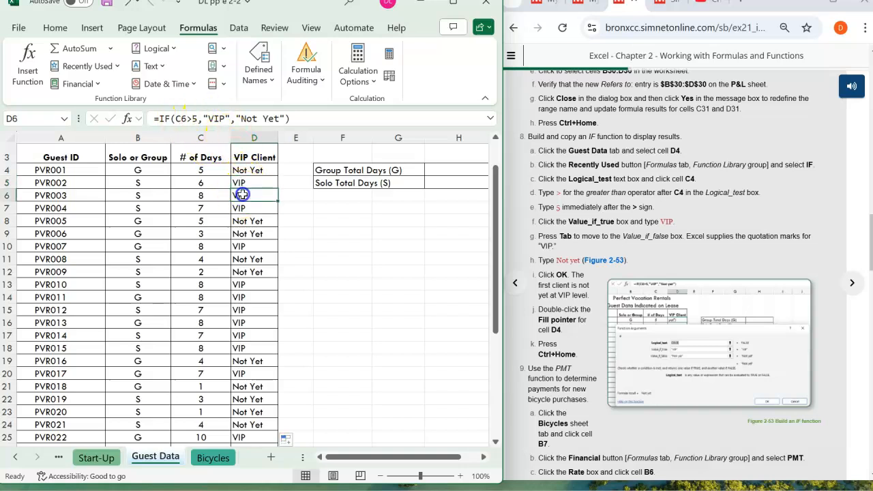
pyautogui.click(243, 208)
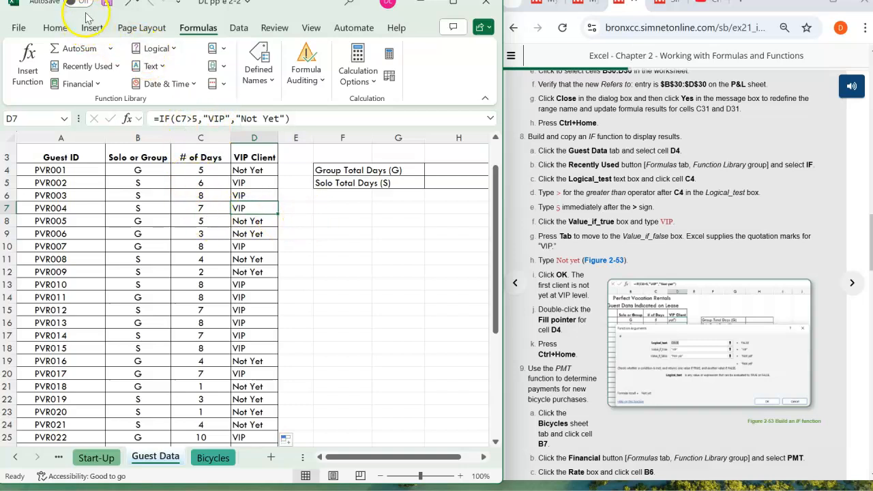
pyautogui.click(107, 2)
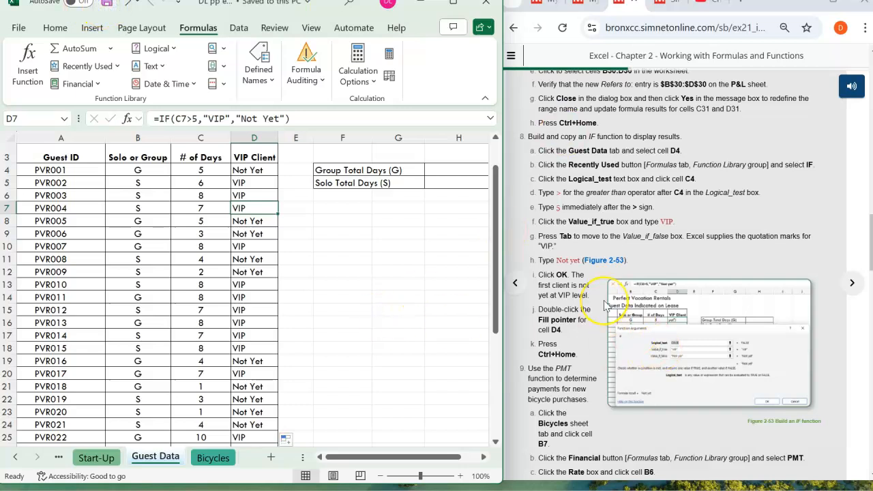
# - Switch to the Bicycles sheet for step 9 of the instructions and select cell B7
pyautogui.scroll(-3, 604, 300)
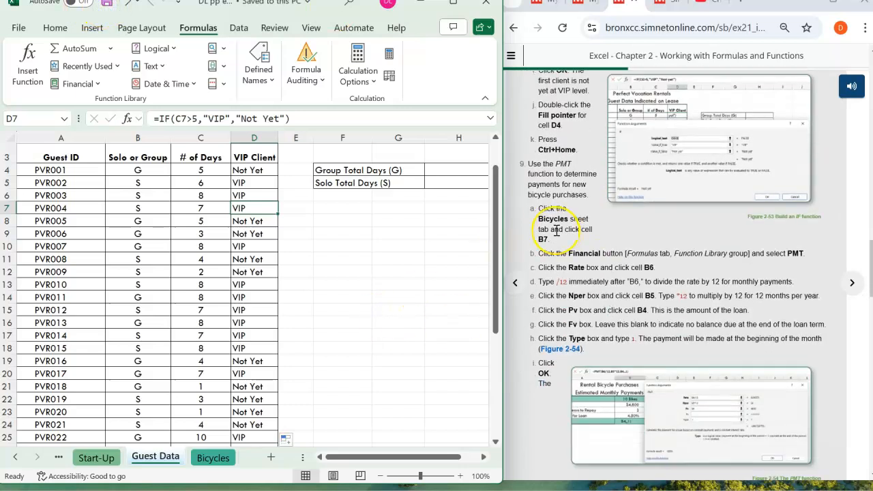
pyautogui.scroll(-1, 556, 230)
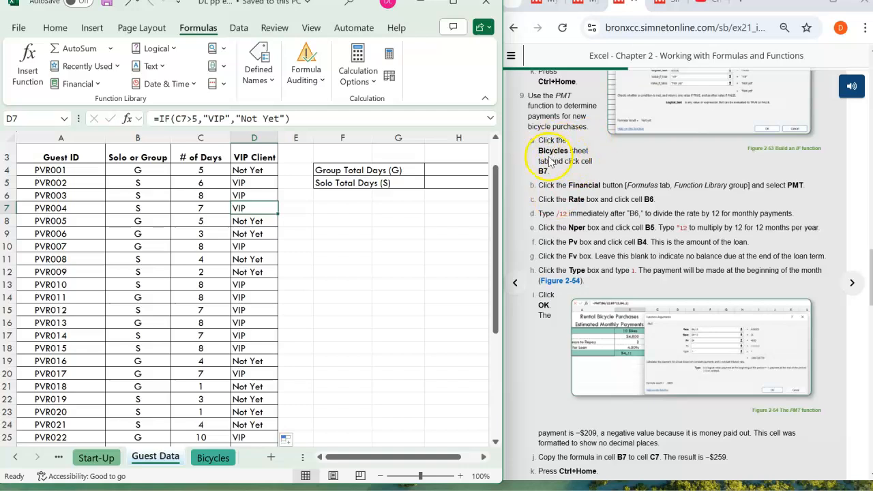
pyautogui.click(217, 459)
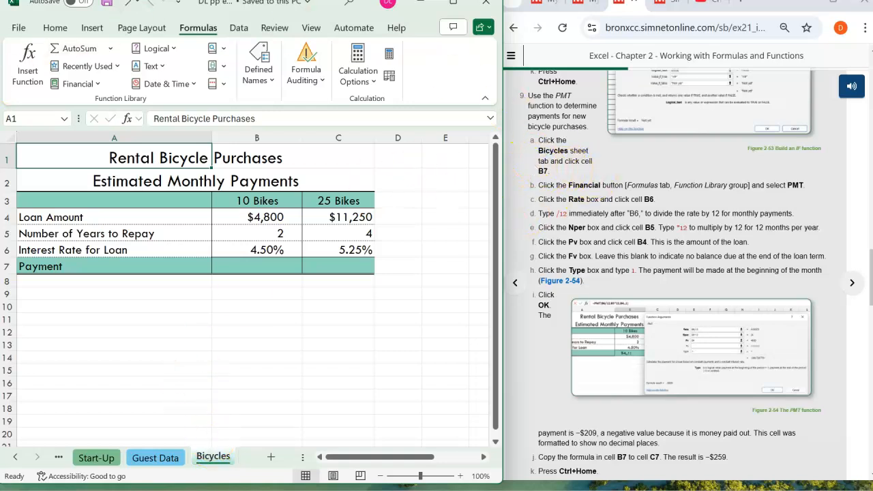
pyautogui.click(18, 117)
pyautogui.write('b7')
pyautogui.press('Return')
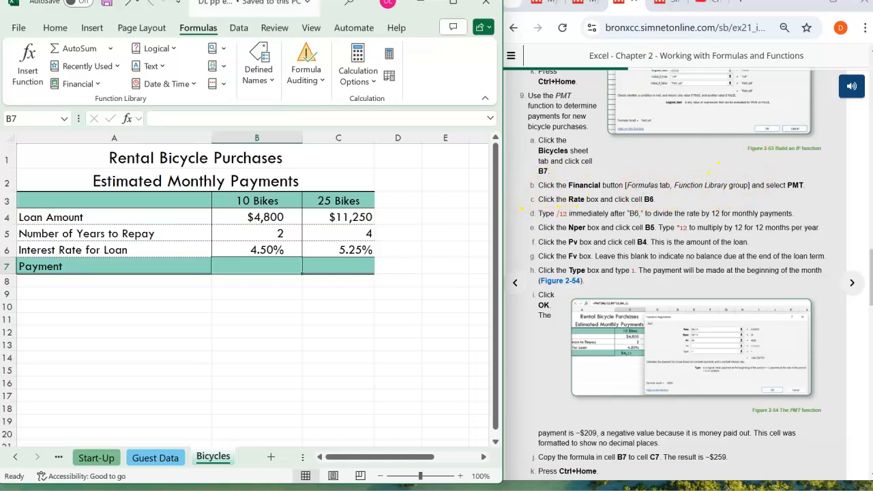
# - Insert the financial function PMT in cell B7 of the Bicycles sheet
pyautogui.click(205, 28)
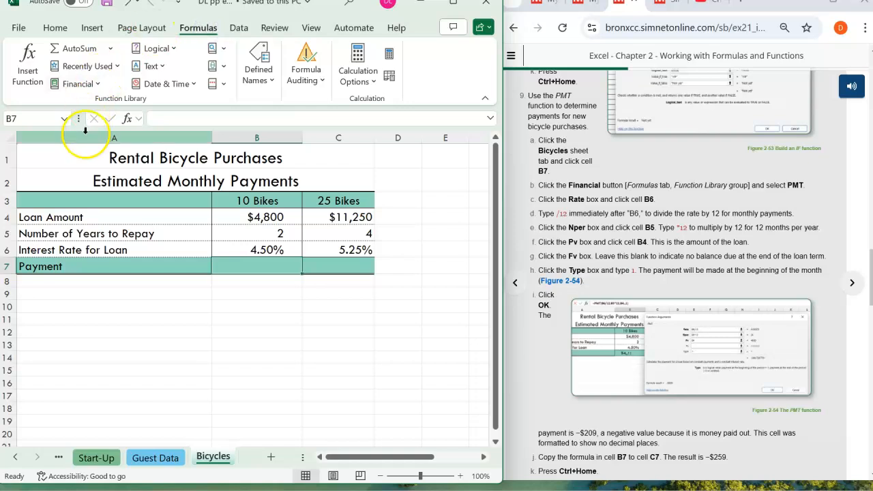
pyautogui.click(98, 83)
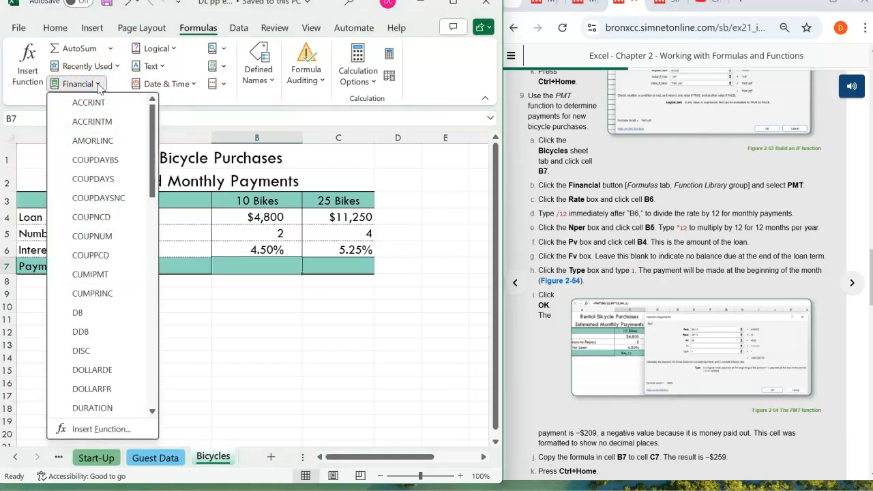
pyautogui.moveTo(150, 140); pyautogui.dragTo(149, 300)
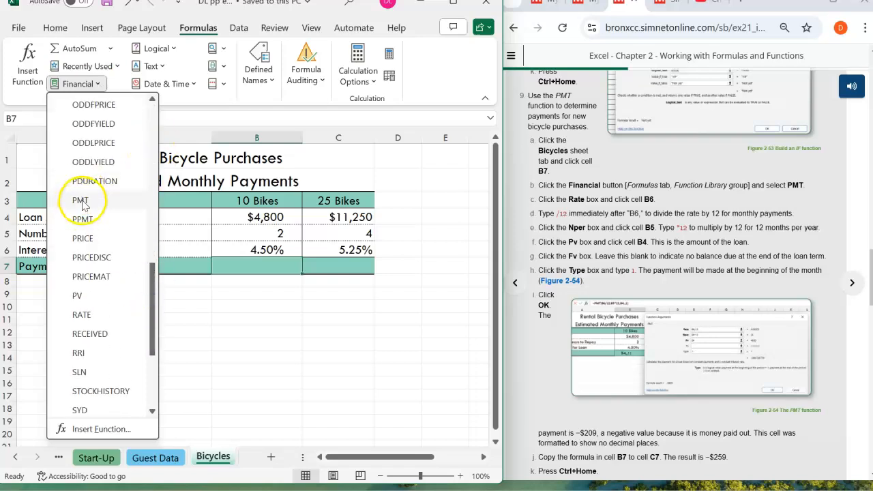
pyautogui.click(80, 200)
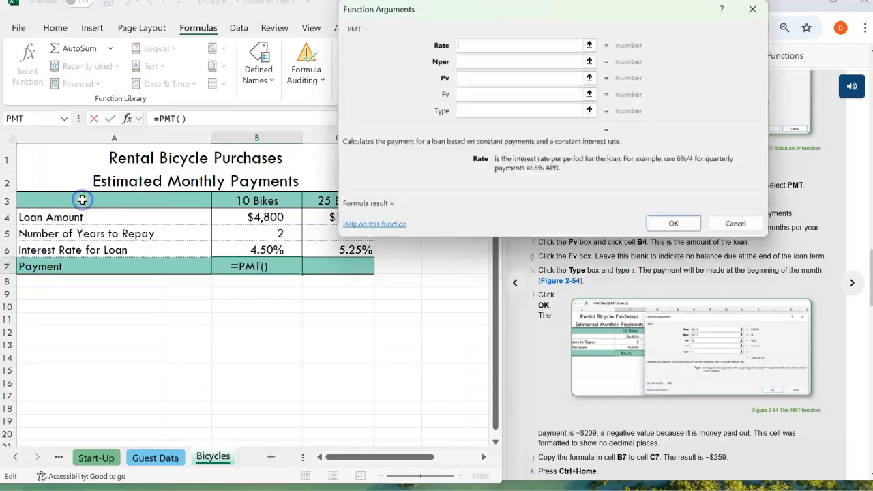
# - Set the PMT function's Rate to B6/12, picking cell B6 in the worksheet
pyautogui.moveTo(518, 17); pyautogui.dragTo(244, 34)
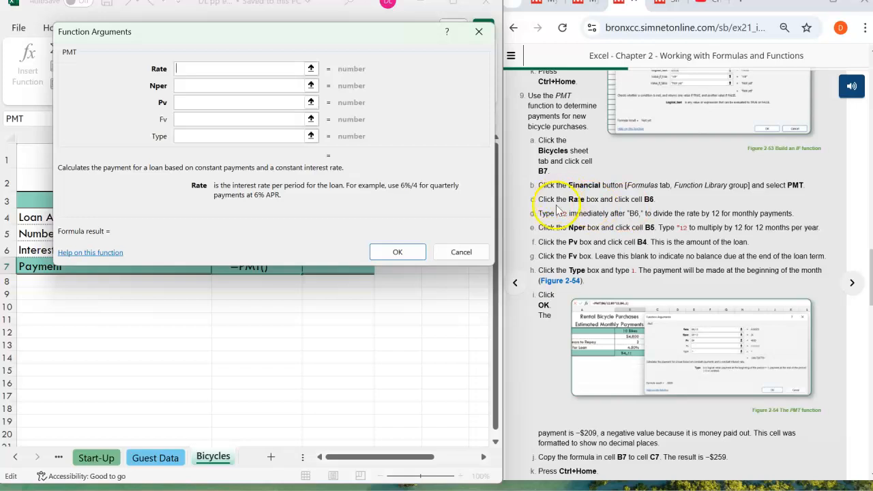
pyautogui.moveTo(298, 35); pyautogui.dragTo(673, 199)
pyautogui.click(578, 228)
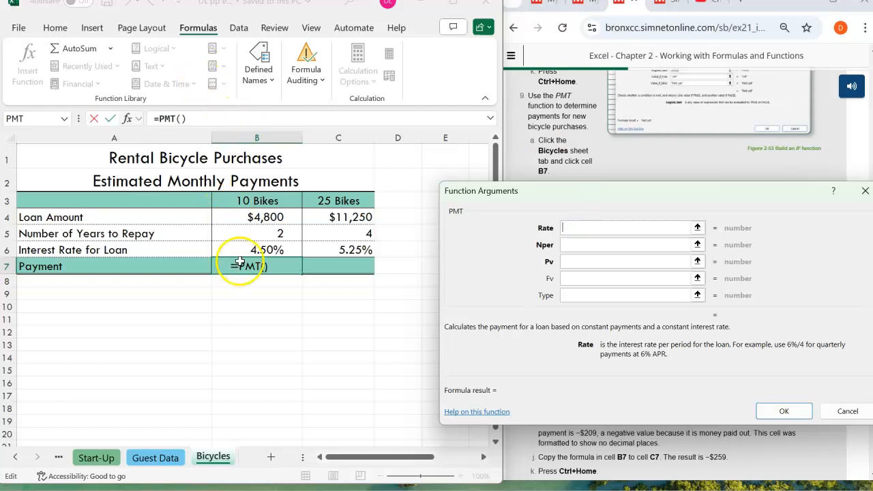
pyautogui.click(258, 250)
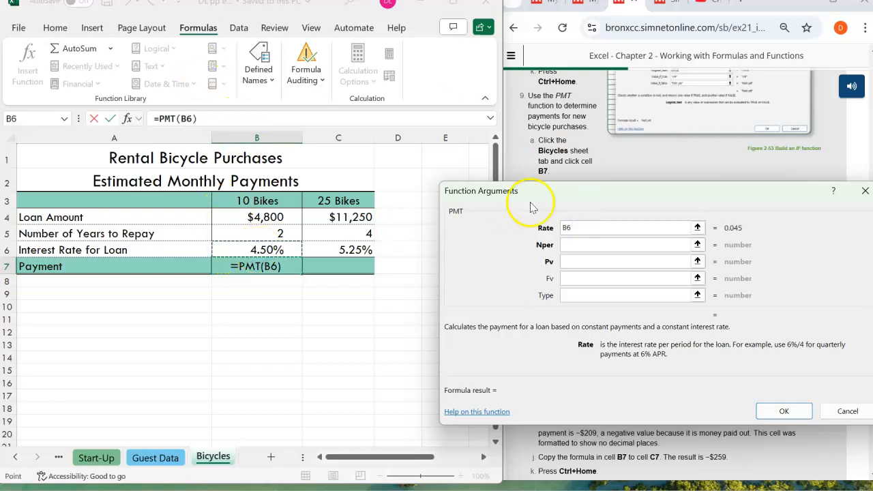
pyautogui.moveTo(580, 195); pyautogui.dragTo(187, 32)
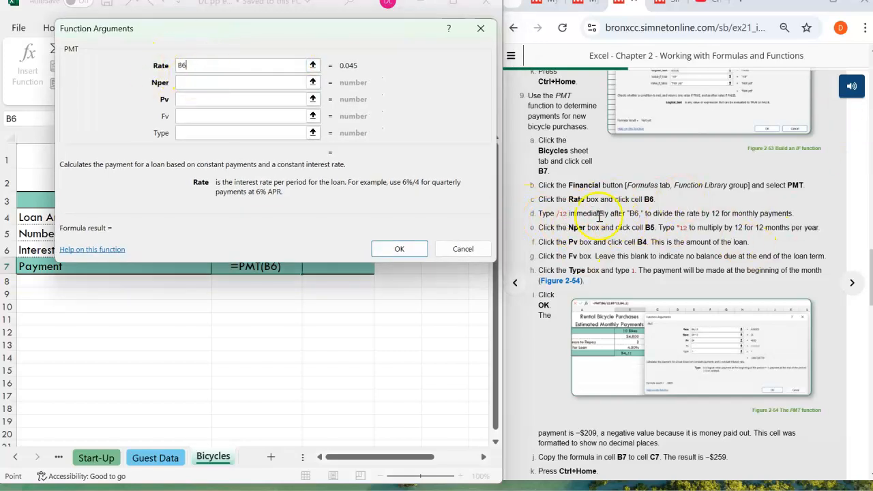
pyautogui.click(201, 65)
pyautogui.write('/12')
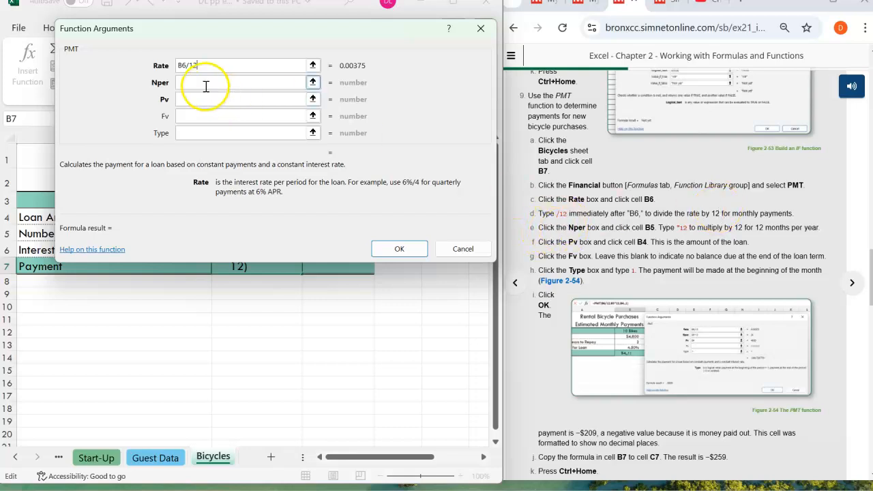
# - Set the PMT function's Nper to B5*12, picking cell B5 in the worksheet
pyautogui.click(204, 82)
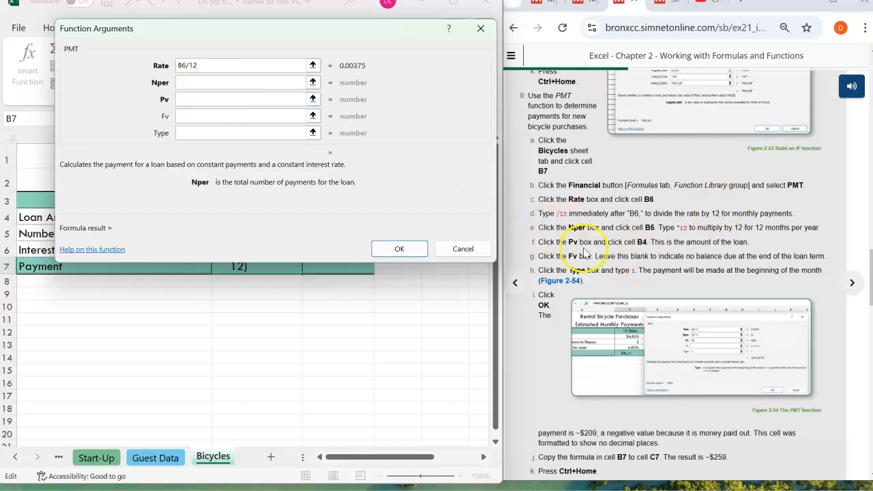
pyautogui.moveTo(215, 36); pyautogui.dragTo(562, 119)
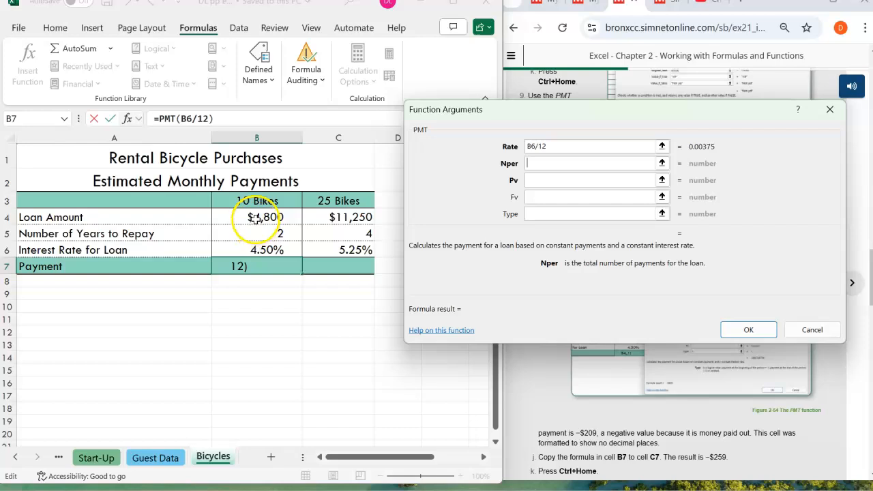
pyautogui.click(255, 216)
pyautogui.moveTo(558, 115); pyautogui.dragTo(198, 24)
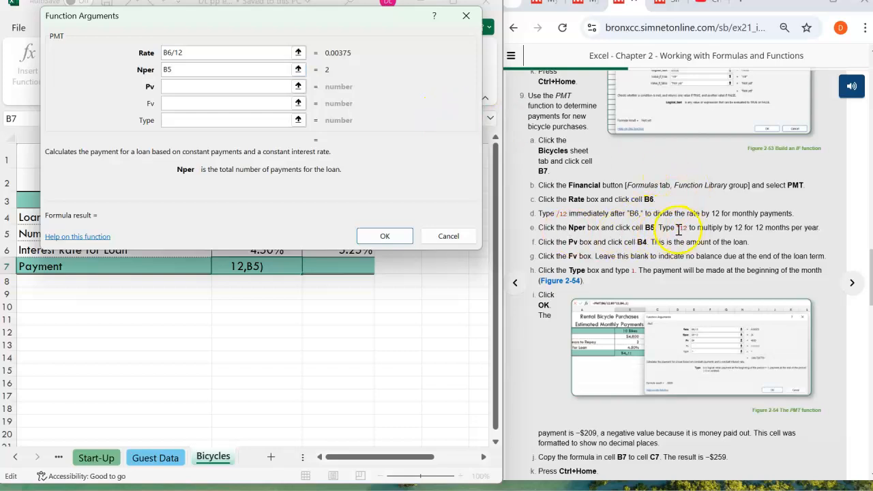
pyautogui.click(212, 69)
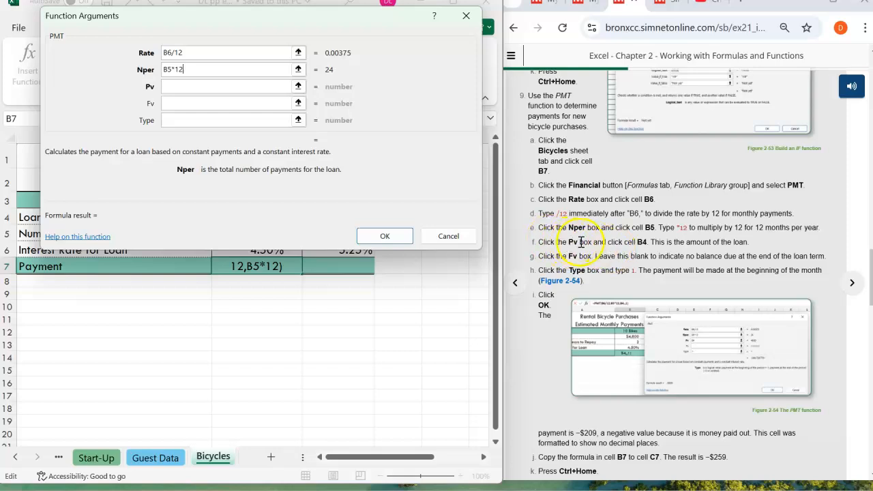
# - Set the PMT function's Pv to B4 and Type to 1, leave Fv blank, and complete the function
pyautogui.click(174, 84)
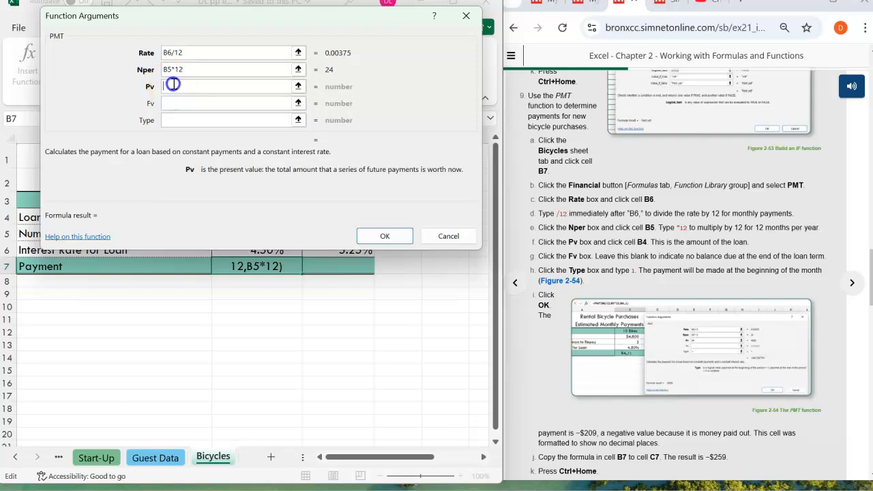
pyautogui.write('b4')
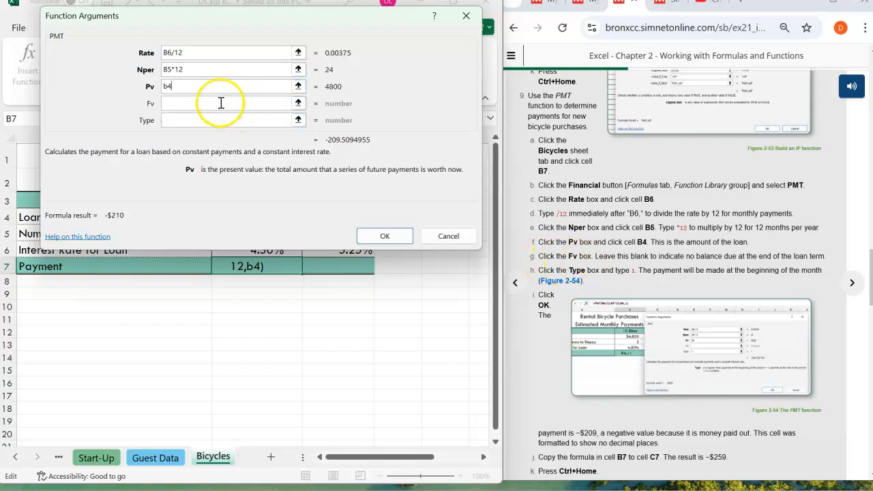
pyautogui.click(220, 103)
pyautogui.click(179, 125)
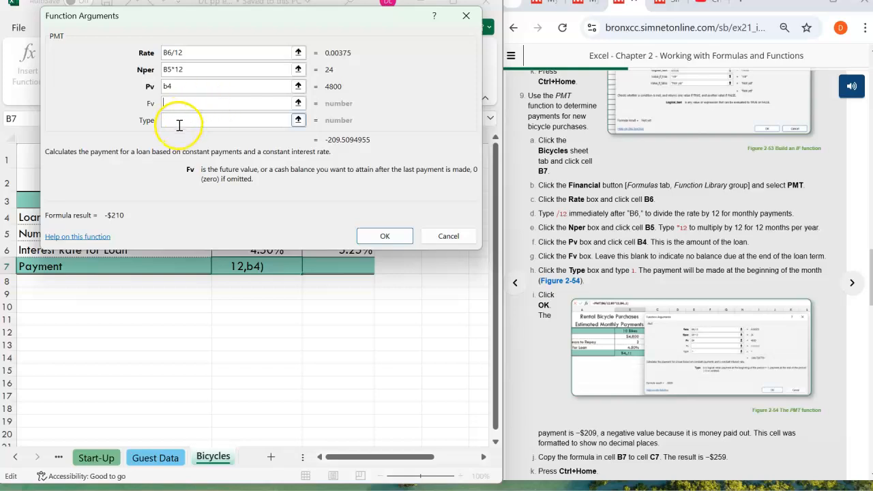
pyautogui.click(176, 121)
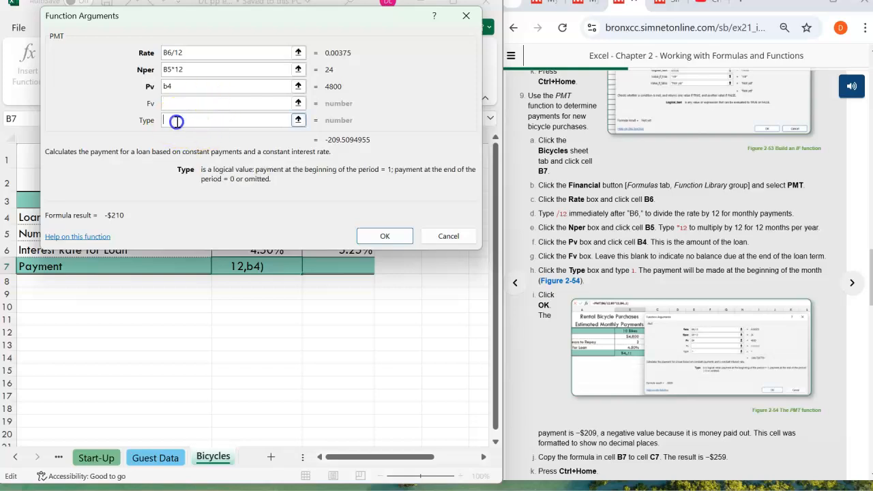
pyautogui.write('1')
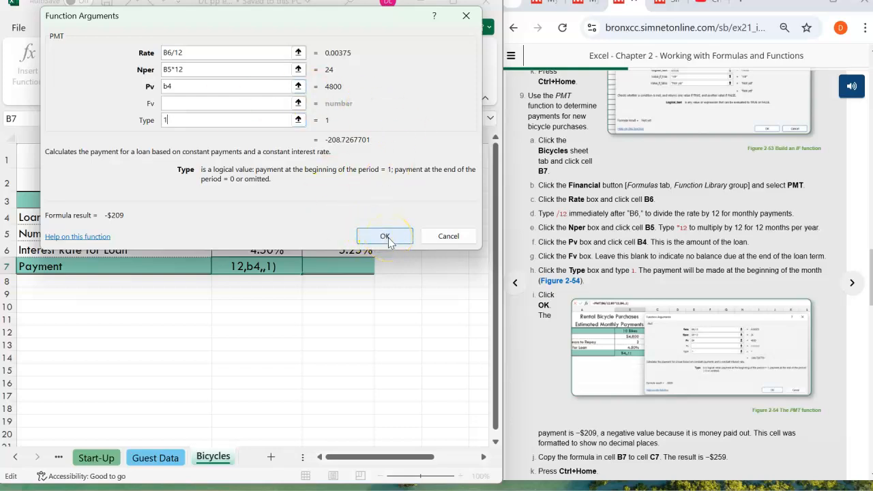
pyautogui.scroll(-1, 661, 263)
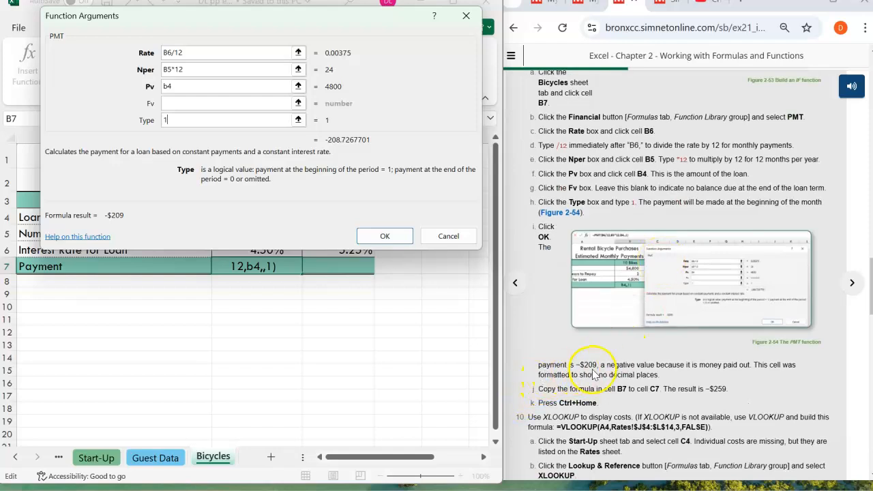
pyautogui.click(386, 236)
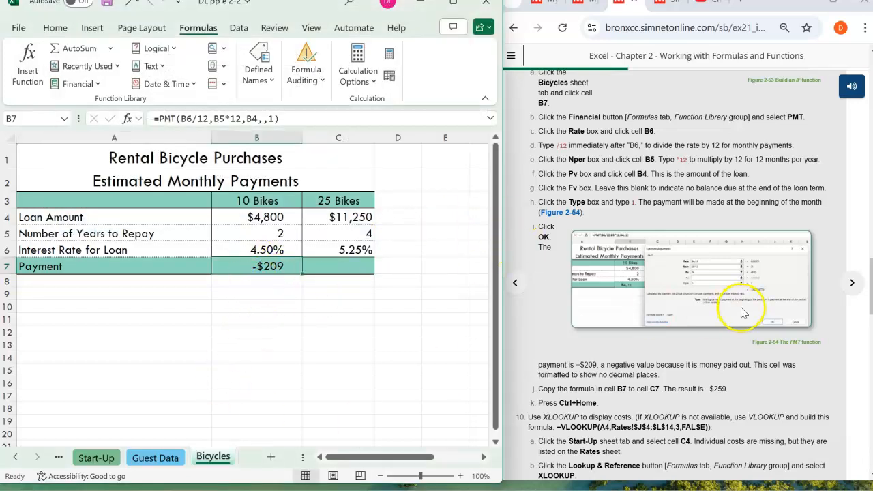
# - Copy the PMT formula from cell B7 to cell C7 on the Bicycles sheet
pyautogui.scroll(-3, 733, 307)
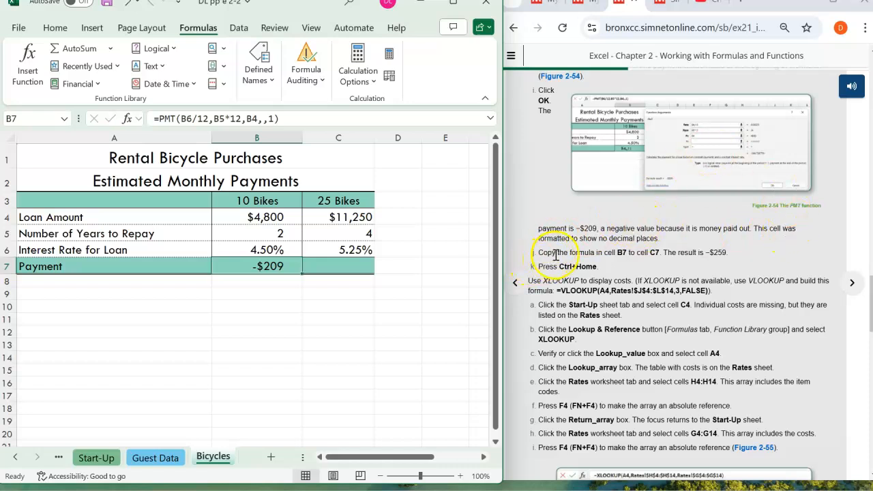
pyautogui.click(272, 266)
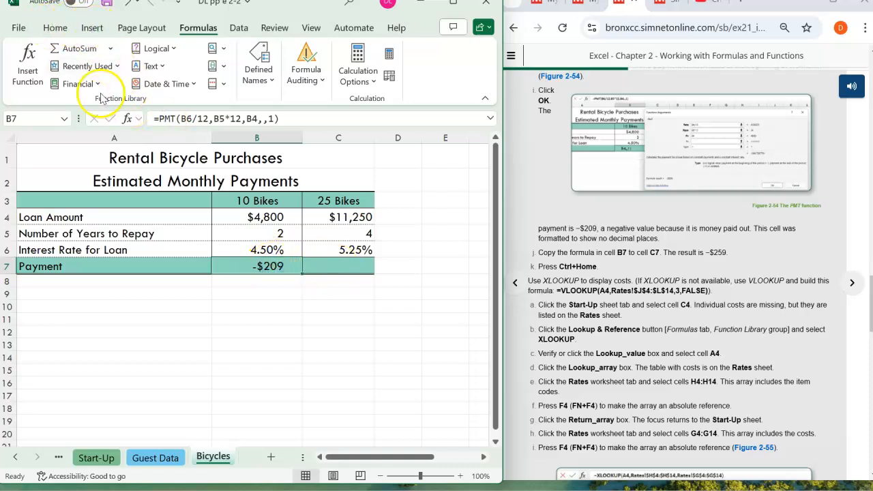
pyautogui.click(48, 28)
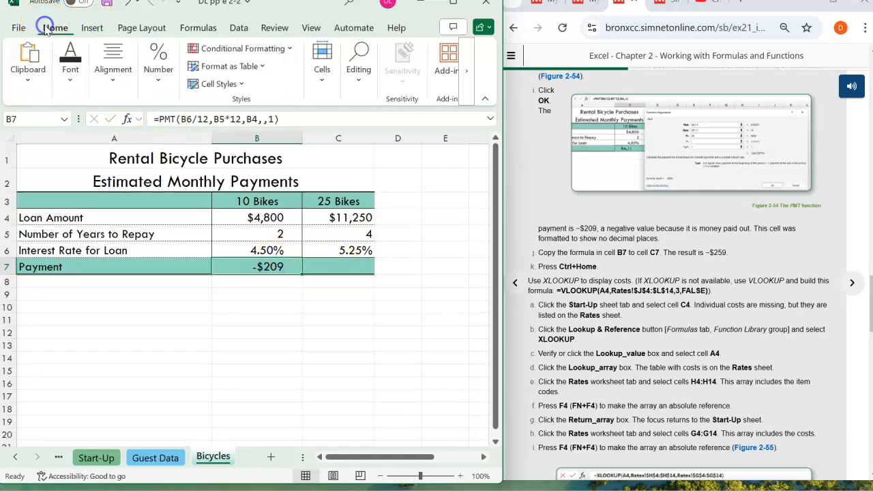
pyautogui.click(28, 68)
pyautogui.click(60, 132)
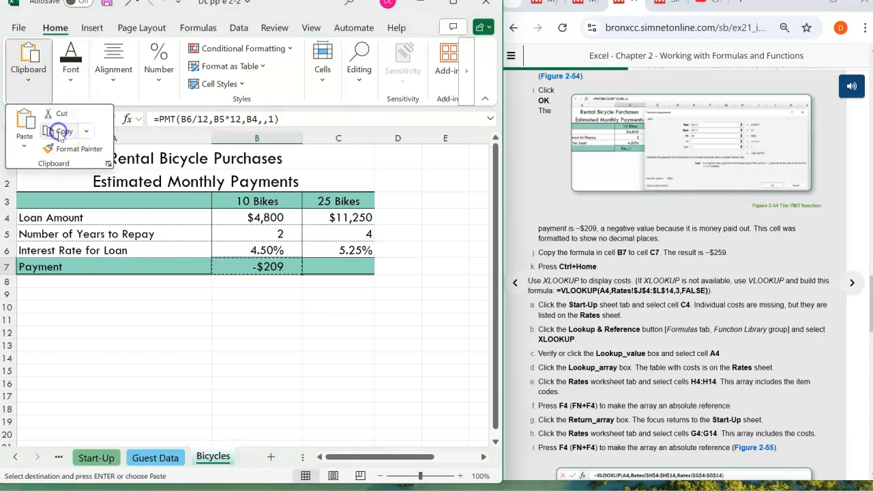
pyautogui.click(340, 266)
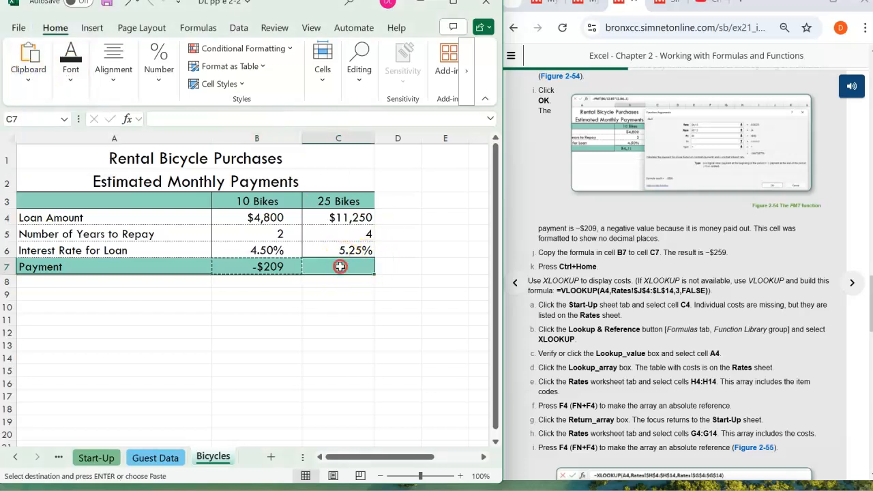
pyautogui.rightClick(340, 266)
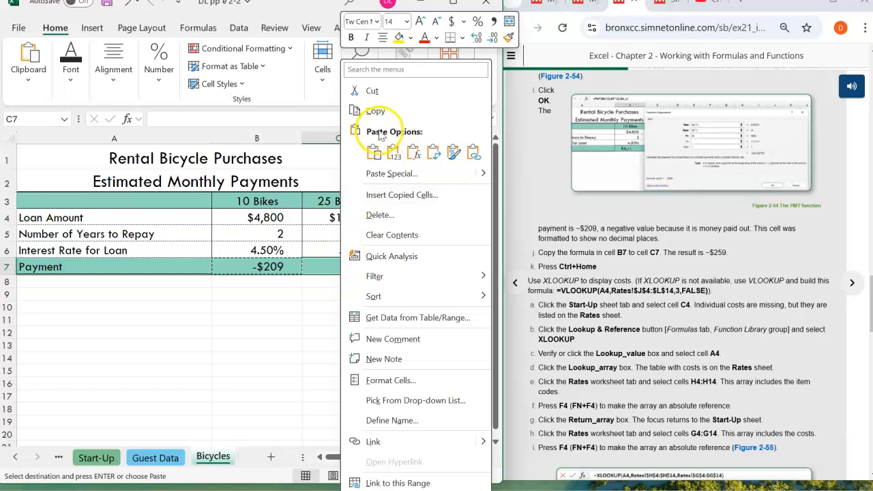
pyautogui.click(312, 266)
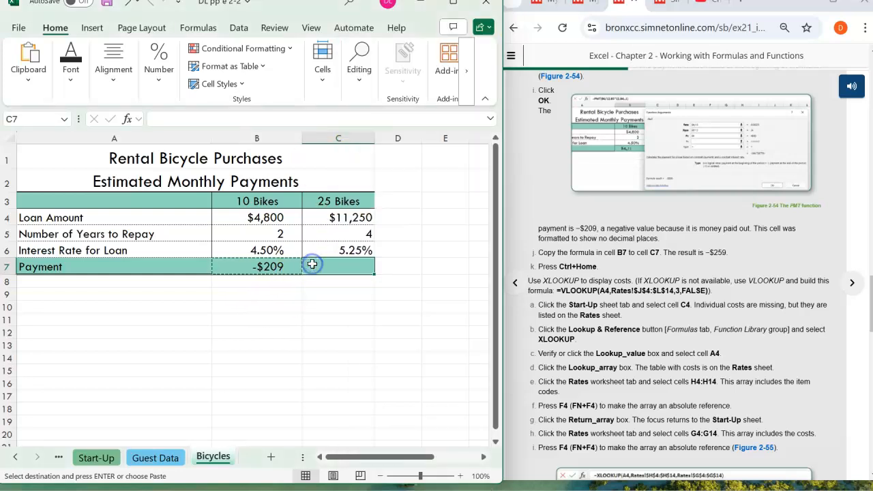
pyautogui.hotkey('ctrl', 'v')
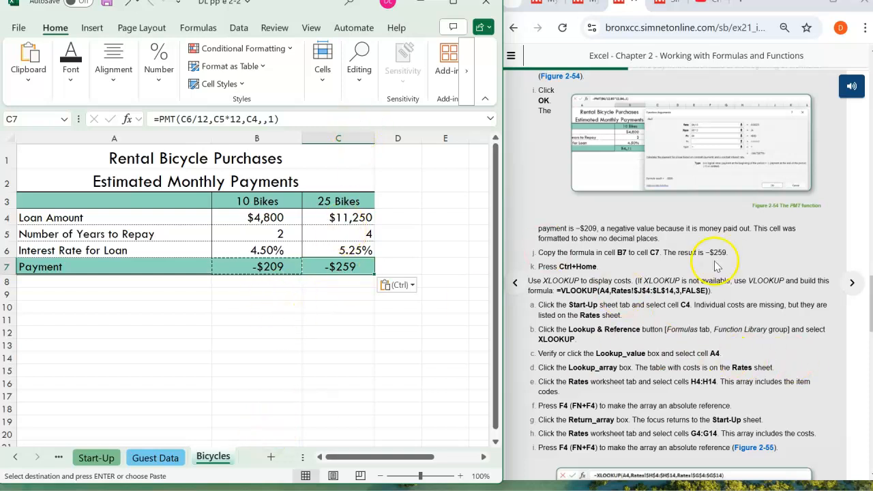
# - Check the copied payment against the result in the instructions, and return to cell A1 of the Bicycles sheet
pyautogui.moveTo(729, 253); pyautogui.dragTo(703, 254)
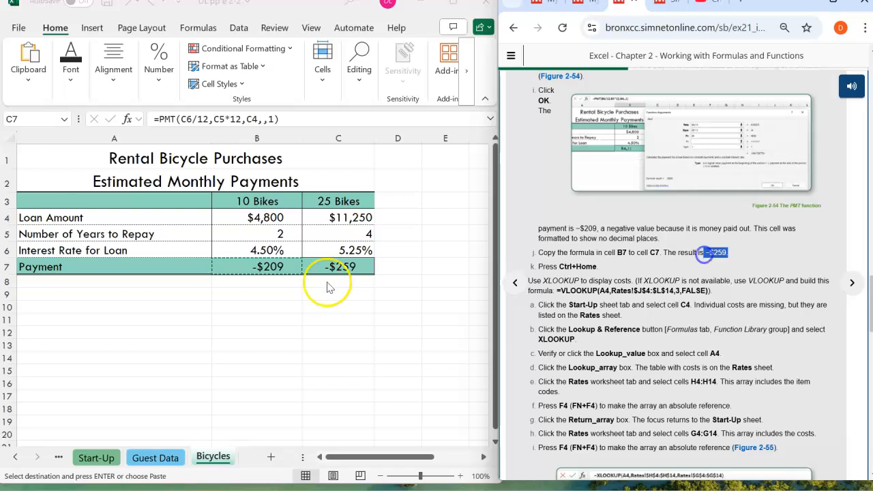
pyautogui.click(579, 254)
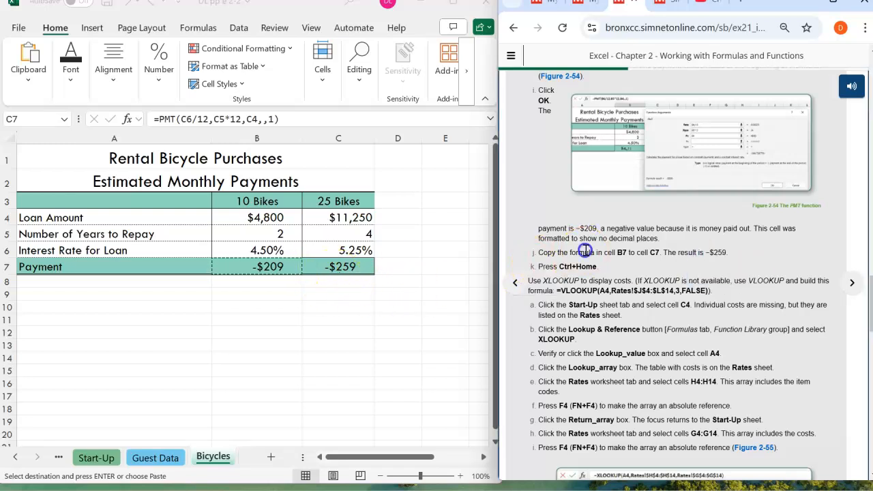
pyautogui.click(313, 266)
pyautogui.hotkey('ctrl', 'Home')
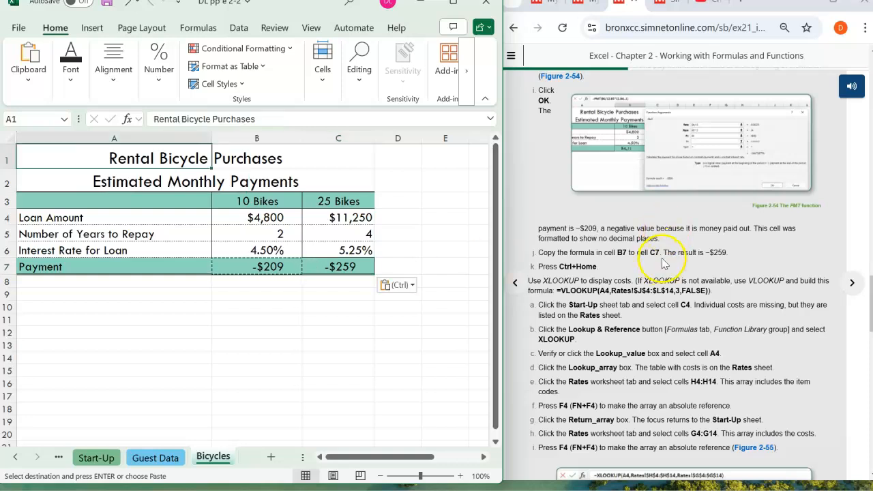
# - Read the lookup instructions in step 10 and select cell C4 on the Start-Up sheet
pyautogui.scroll(-2, 652, 253)
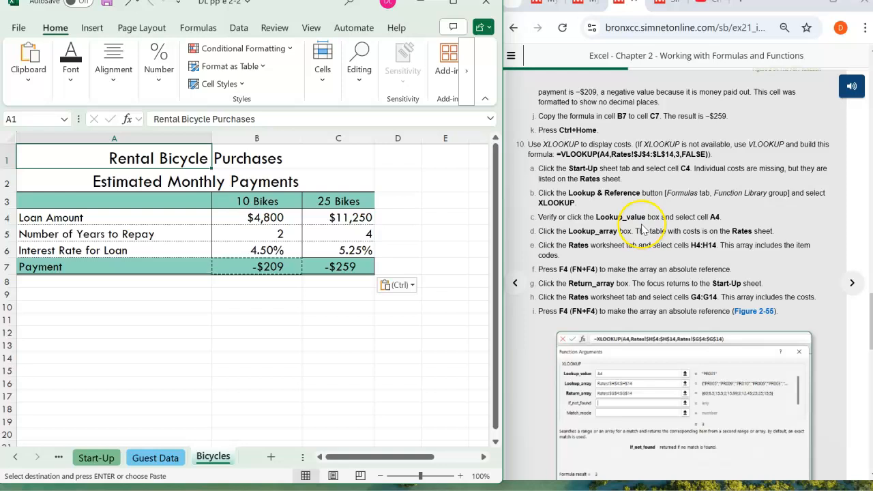
pyautogui.scroll(1, 641, 228)
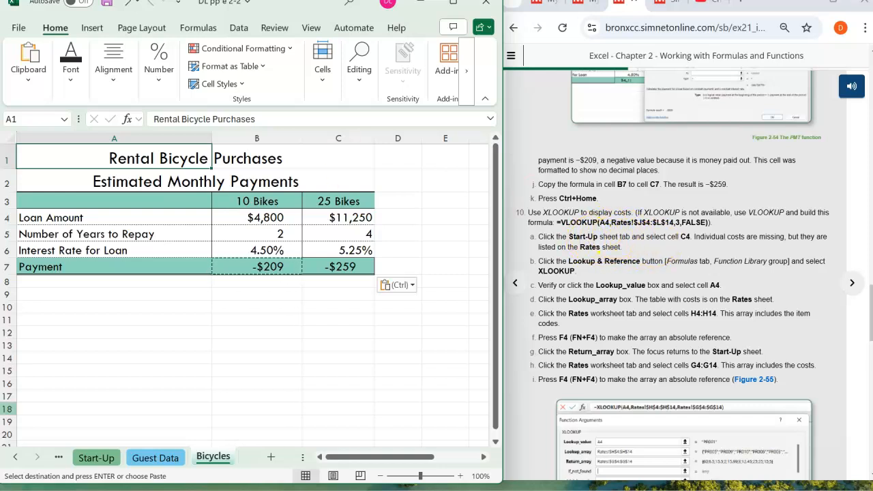
pyautogui.click(97, 458)
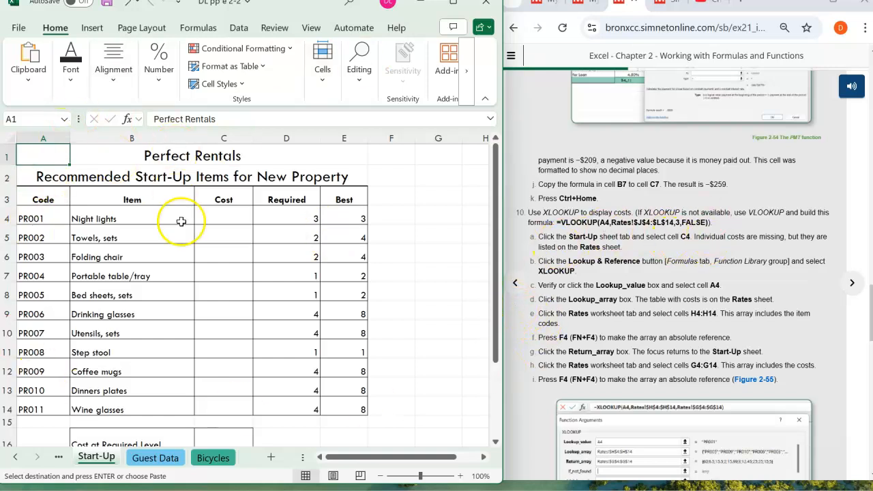
pyautogui.click(218, 216)
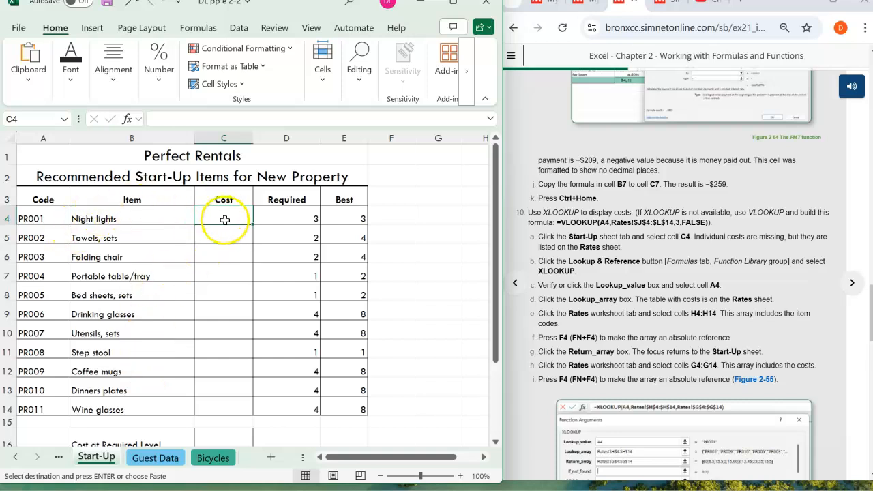
# - Examine the item code and cost tables on the Rates sheet, and return to the Start-Up sheet
pyautogui.click(15, 457)
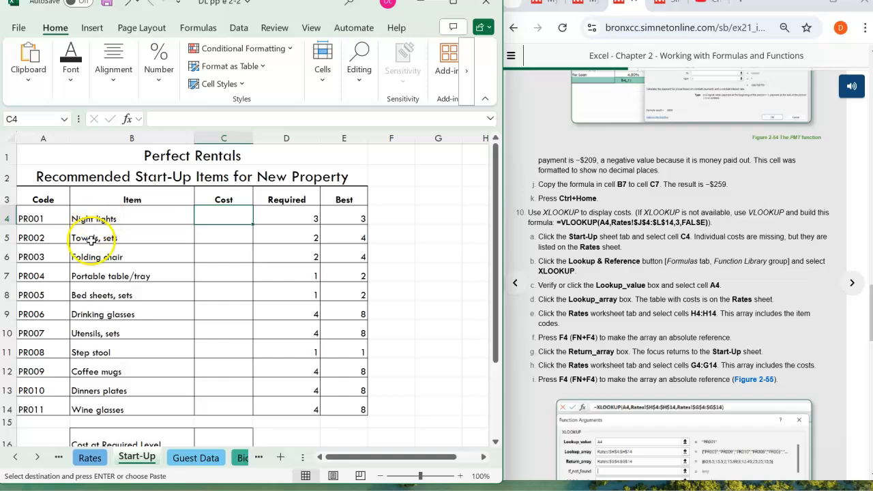
pyautogui.click(89, 458)
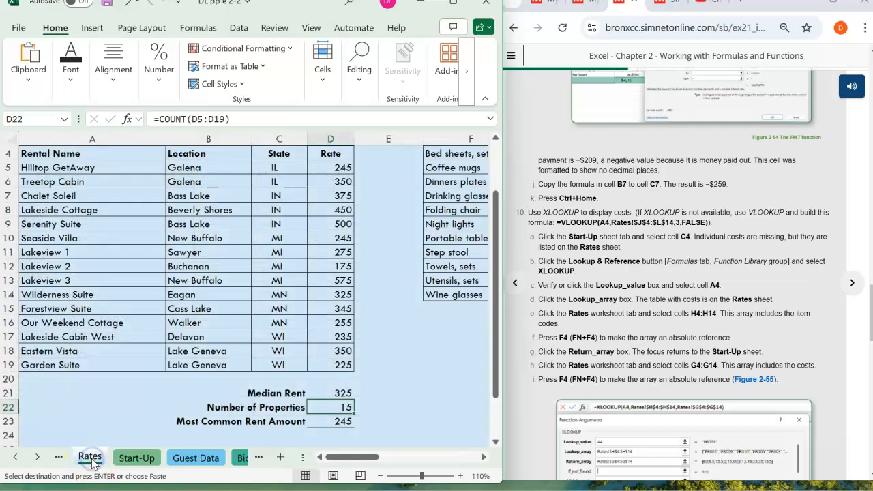
pyautogui.moveTo(331, 460); pyautogui.dragTo(389, 458)
pyautogui.scroll(2, 390, 363)
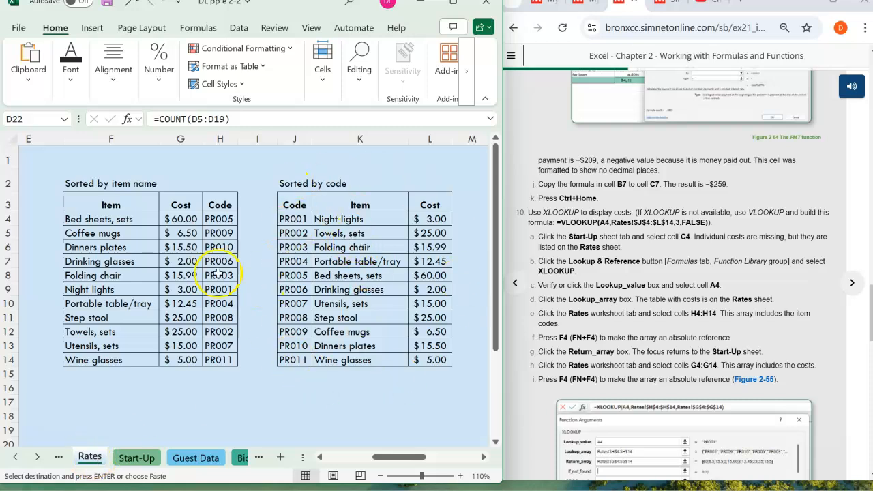
pyautogui.click(133, 459)
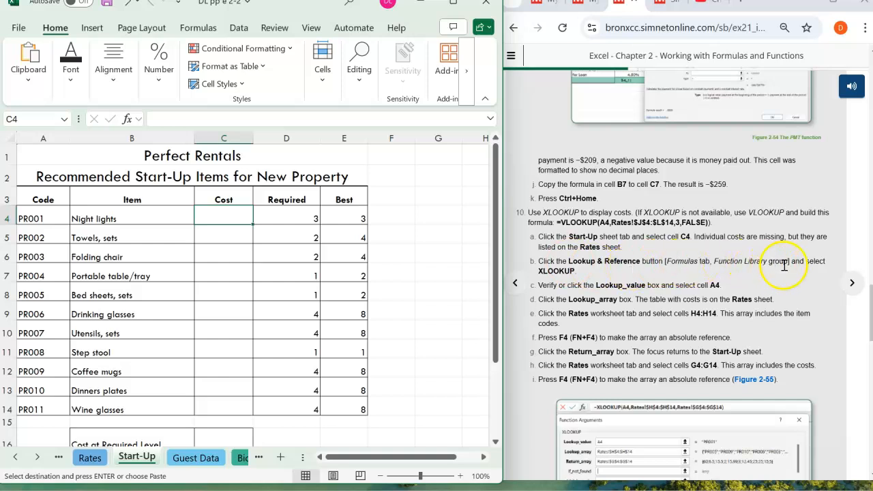
pyautogui.click(200, 32)
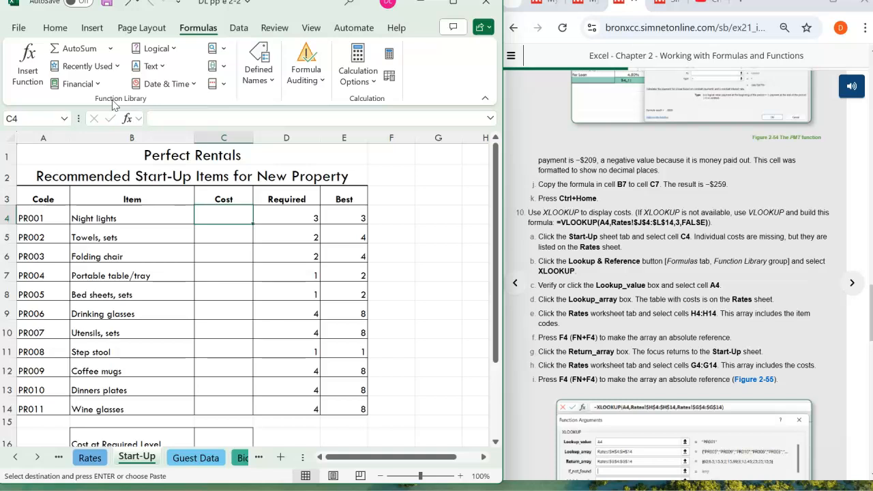
pyautogui.click(450, 4)
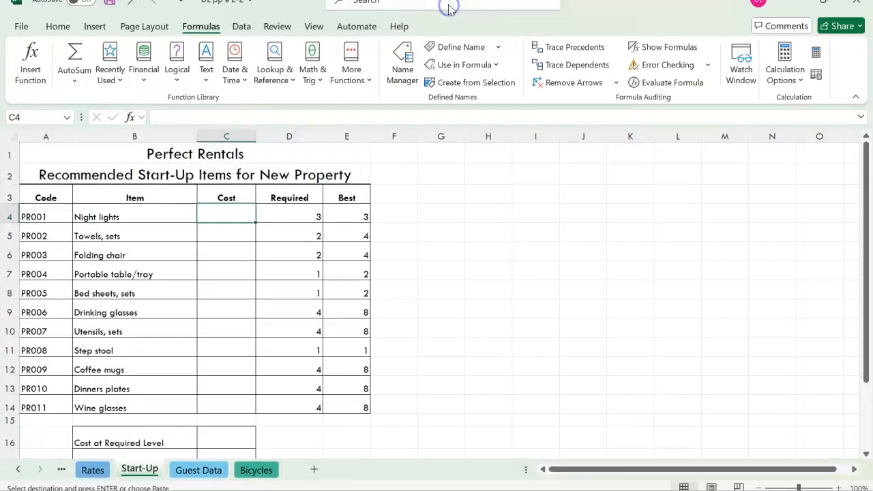
pyautogui.click(285, 83)
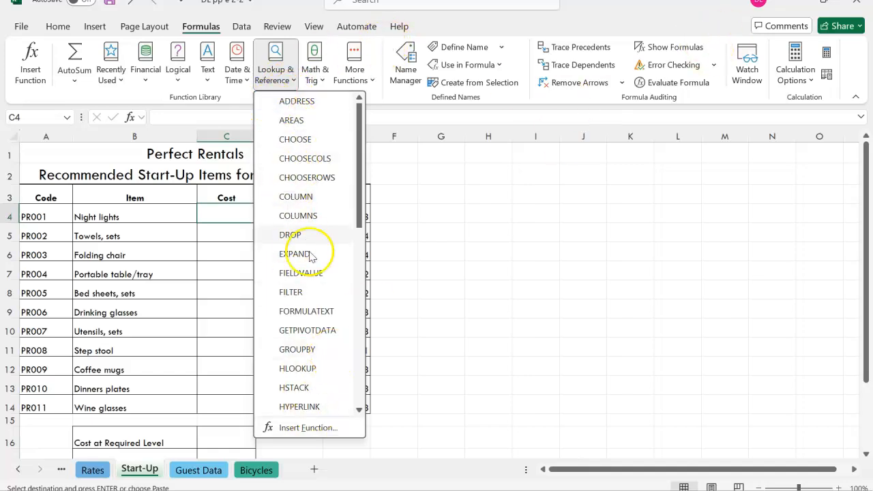
pyautogui.scroll(-7, 319, 232)
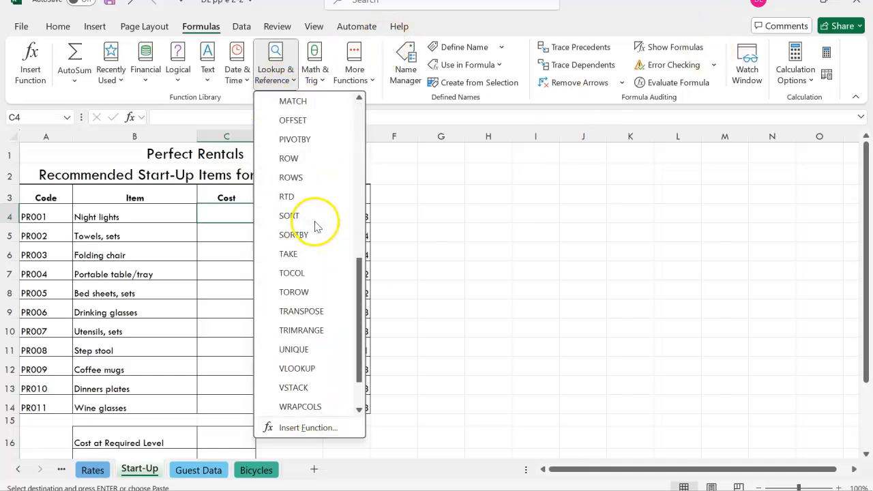
pyautogui.click(297, 368)
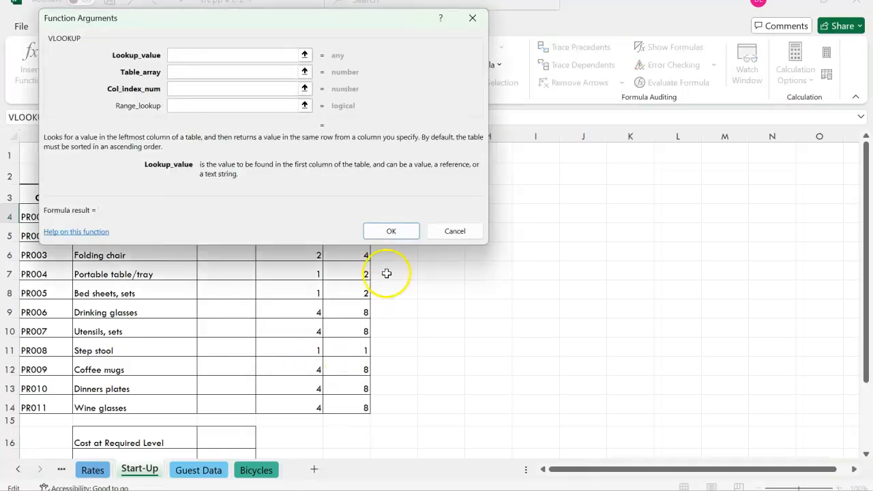
pyautogui.click(480, 232)
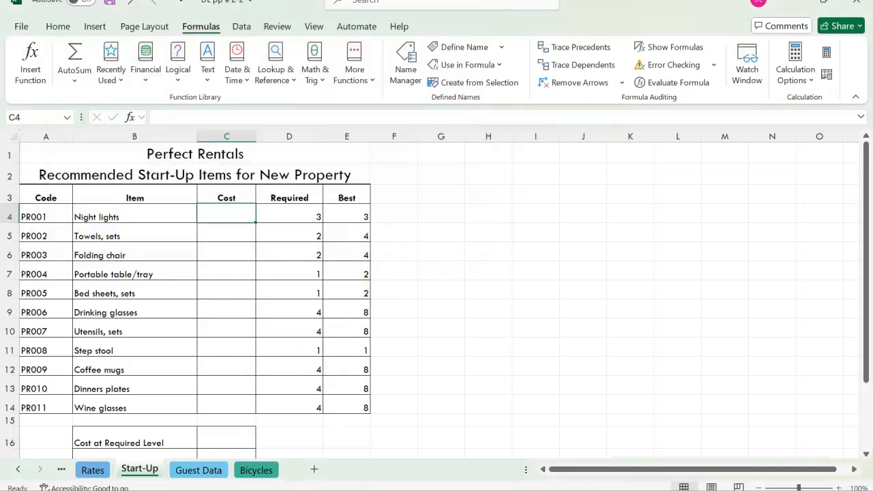
pyautogui.click(824, 3)
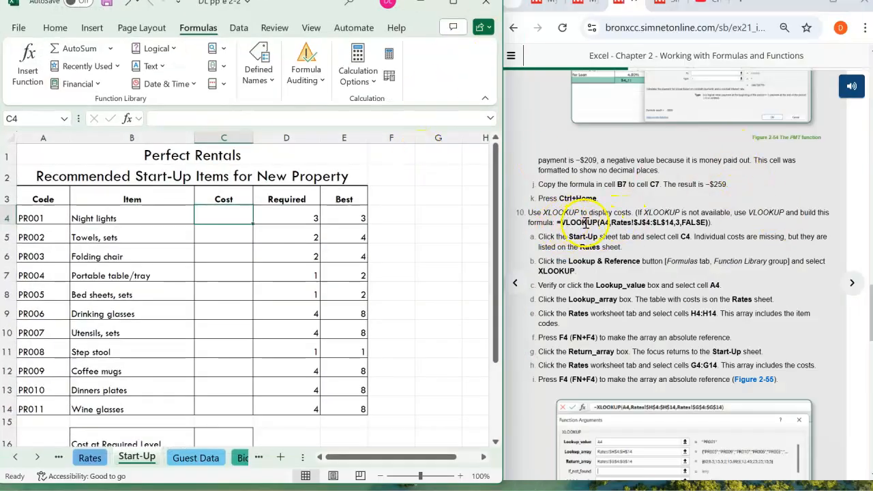
# - Start a VLOOKUP formula in cell C4 of the Start-Up sheet with A4 as the lookup value
pyautogui.moveTo(718, 226); pyautogui.dragTo(676, 225)
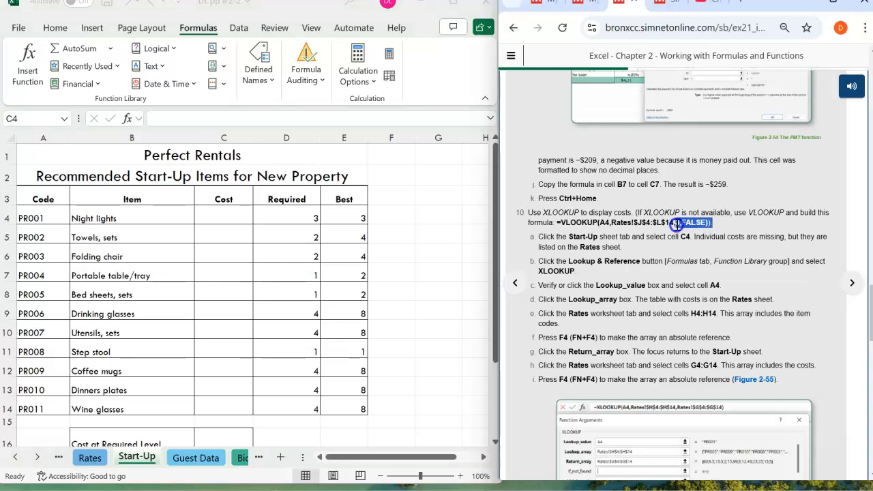
pyautogui.click(756, 215)
pyautogui.click(184, 114)
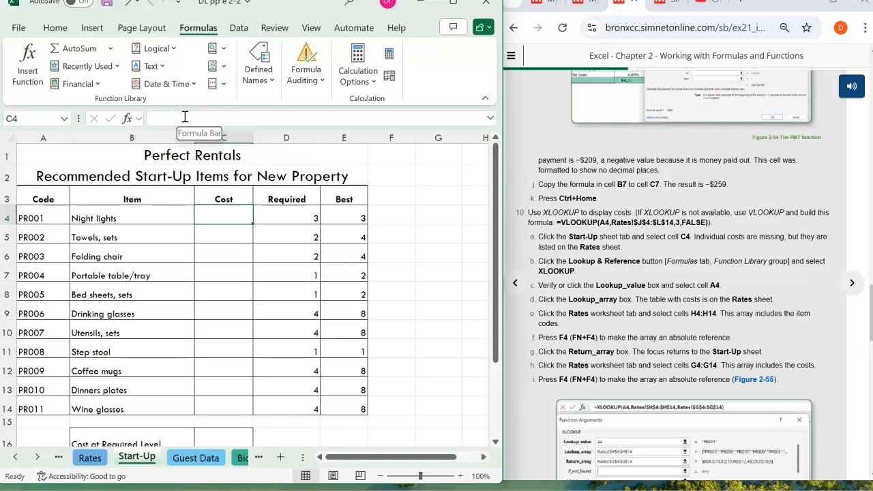
pyautogui.click(185, 116)
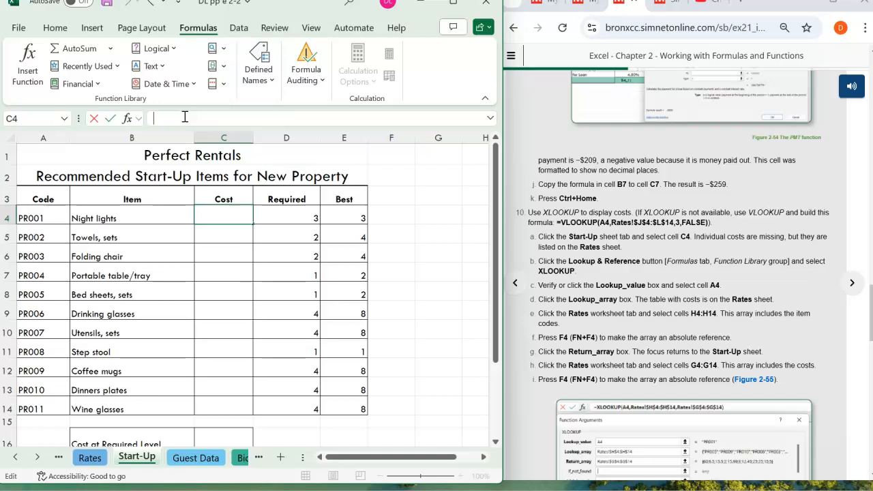
pyautogui.write('v')
pyautogui.press('BackSpace')
pyautogui.write('=Vloo')
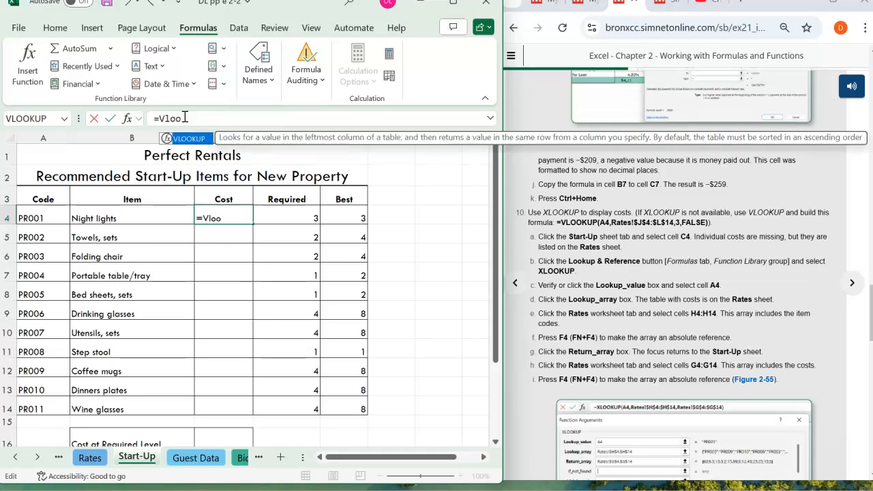
pyautogui.write('kup(')
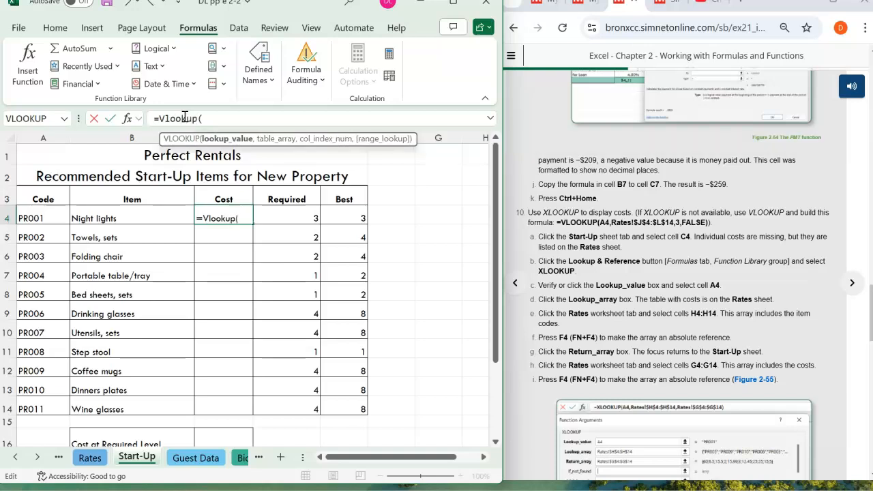
pyautogui.write('A4')
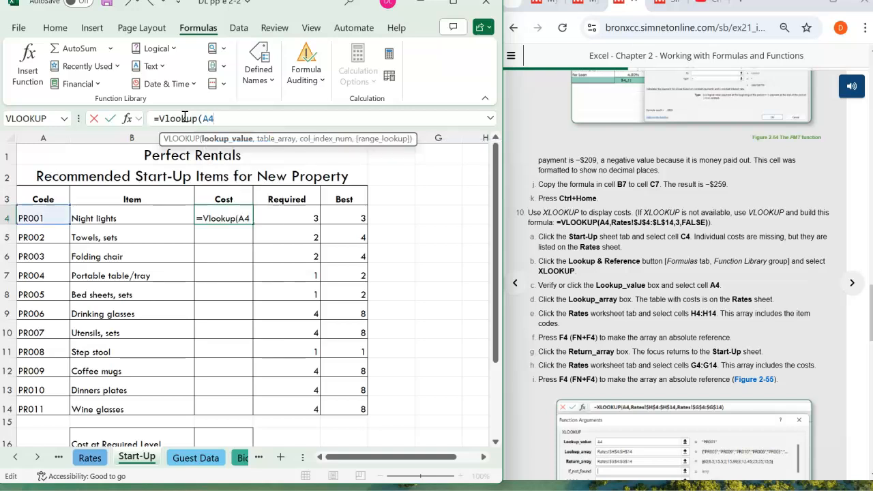
pyautogui.write(',Rates!$J$4')
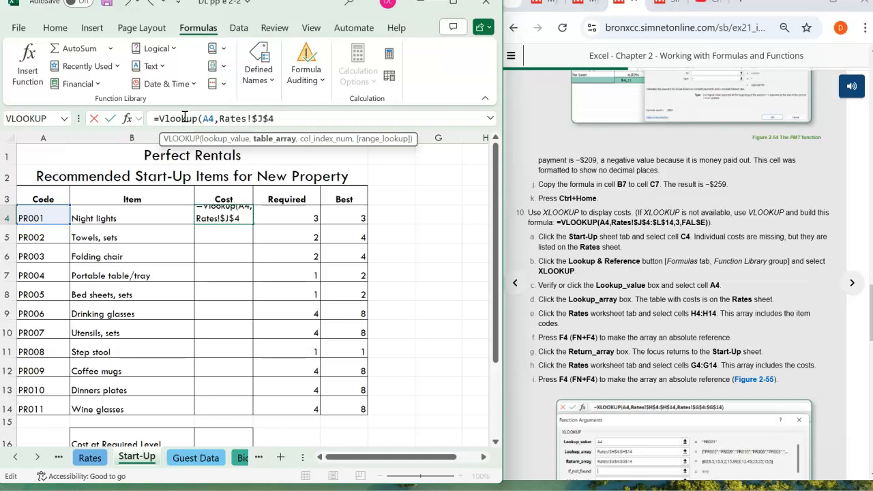
# - Complete the VLOOKUP arguments in C4 with table array Rates!$J$4:$LL14, column index 3 and FALSE for an exact match
pyautogui.write(':')
pyautogui.write('$LL1')
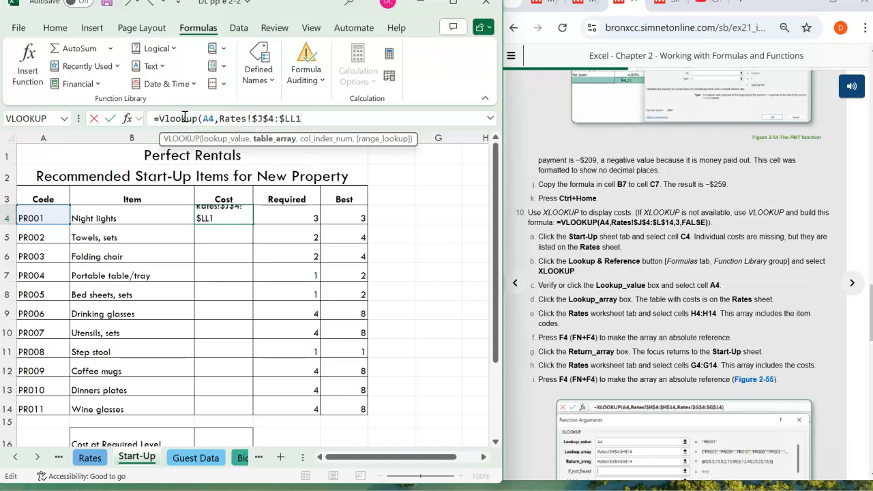
pyautogui.write('4,')
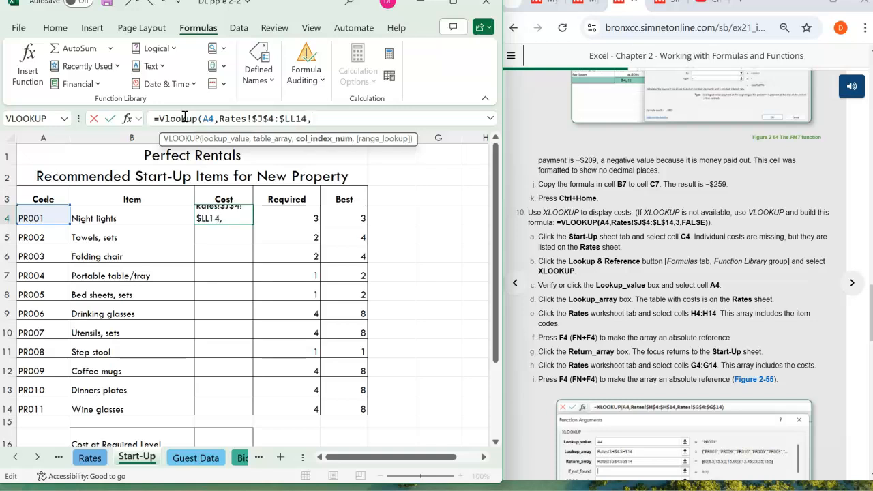
pyautogui.write('3,')
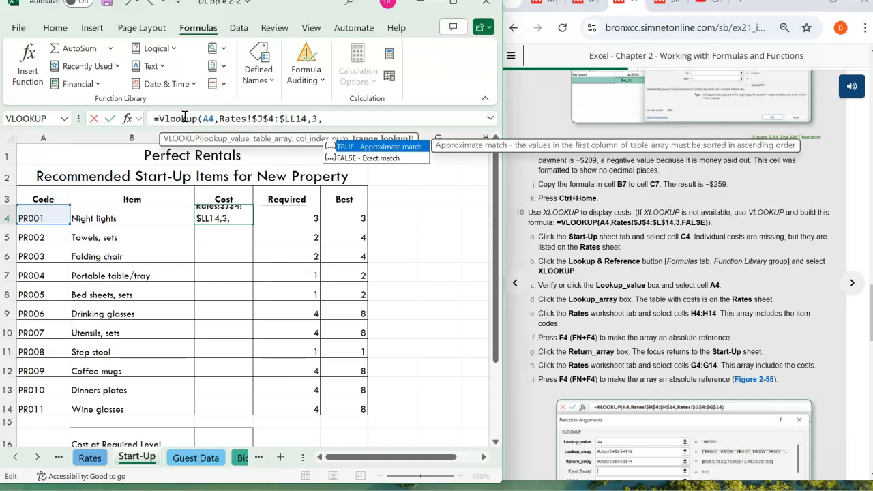
pyautogui.press('Escape')
pyautogui.write('FALSE')
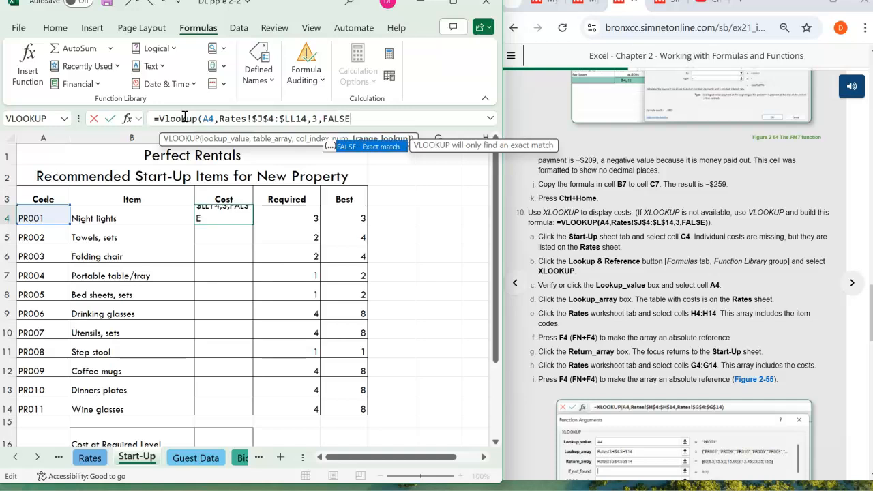
pyautogui.write(')')
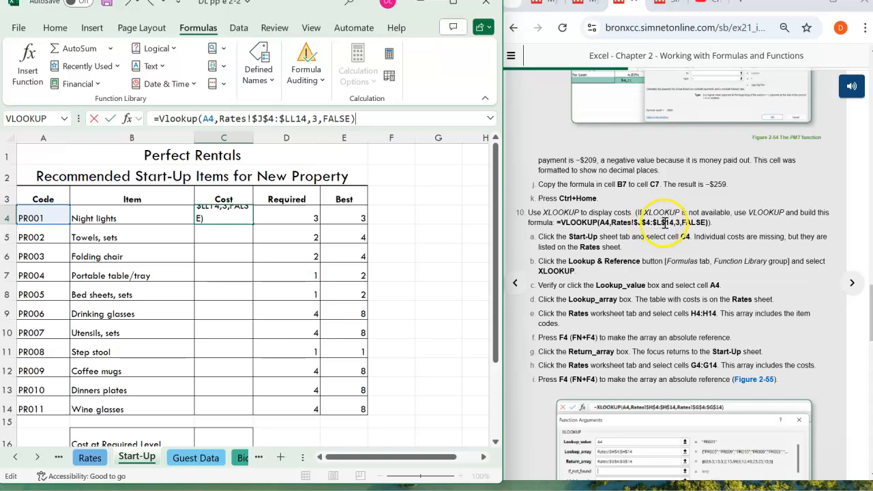
# - Correct the end of the VLOOKUP table array to $L$14 and enter the formula in C4
pyautogui.click(297, 118)
pyautogui.press('BackSpace')
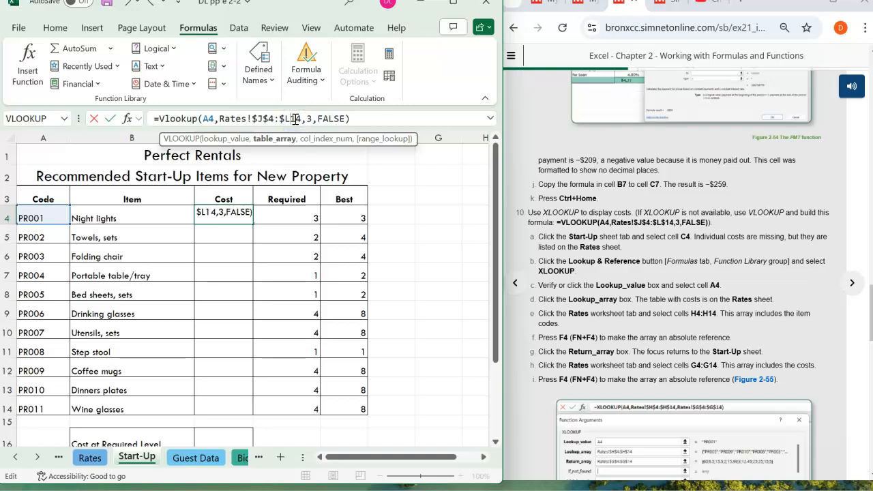
pyautogui.write('$')
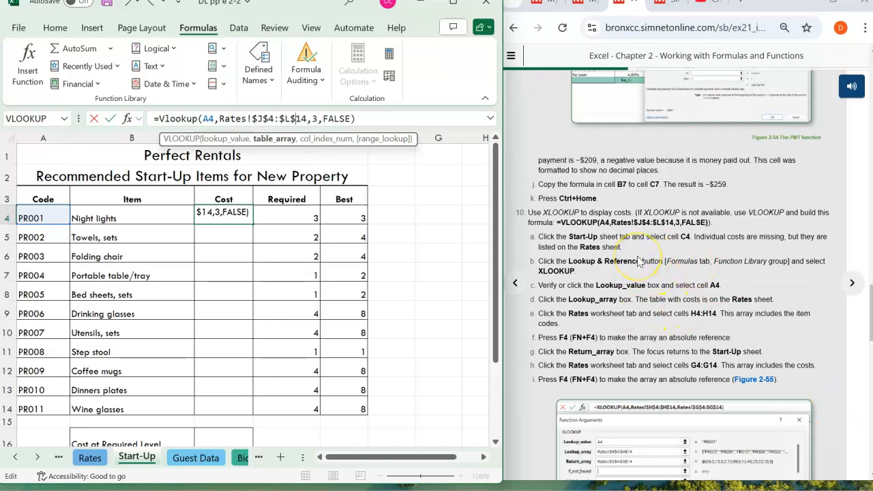
pyautogui.press('Return')
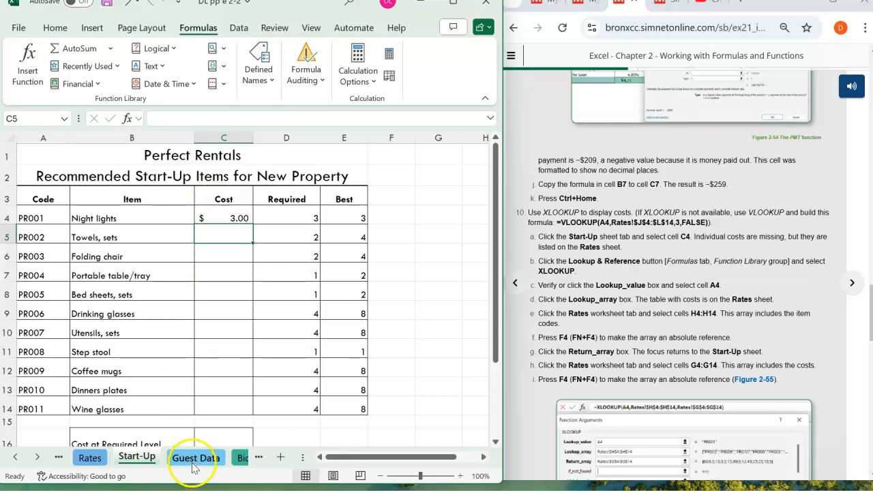
# - Check the night lights cost in the code-sorted table on the Rates sheet, and read the remaining lookup instructions
pyautogui.click(89, 458)
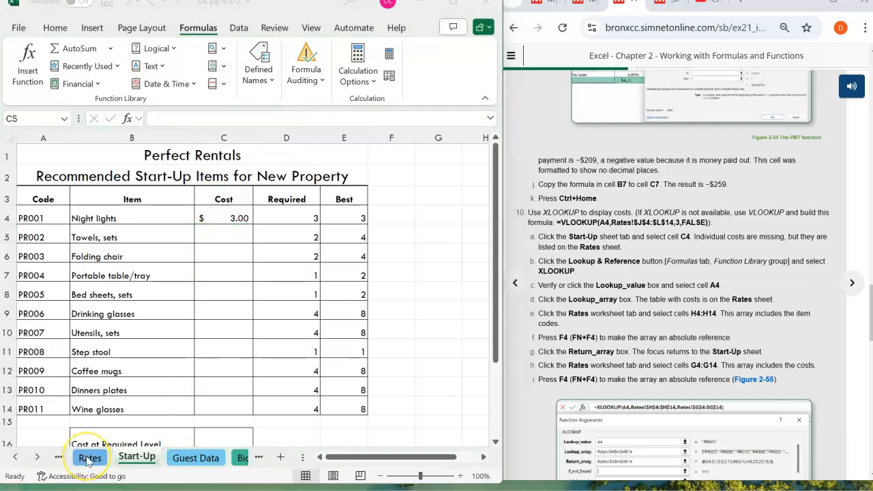
pyautogui.click(89, 458)
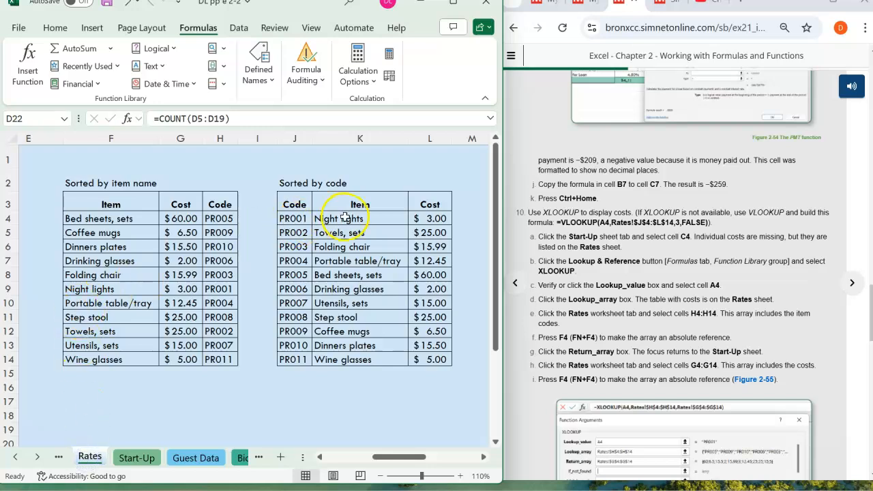
pyautogui.moveTo(351, 218); pyautogui.dragTo(429, 218)
pyautogui.click(431, 218)
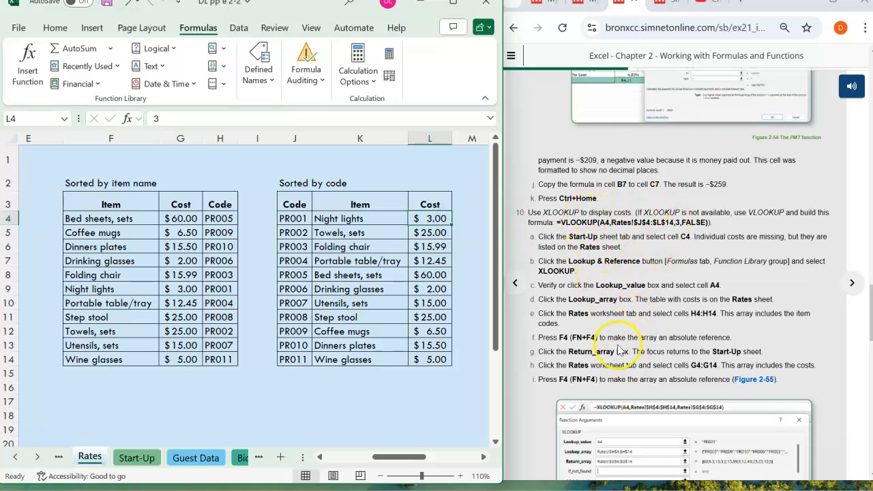
pyautogui.scroll(-2, 621, 349)
pyautogui.scroll(-1, 619, 349)
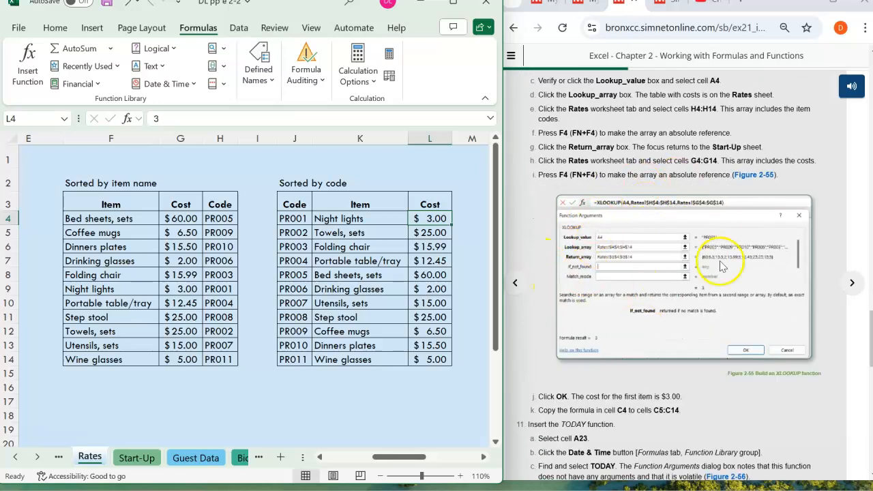
pyautogui.scroll(-1, 594, 328)
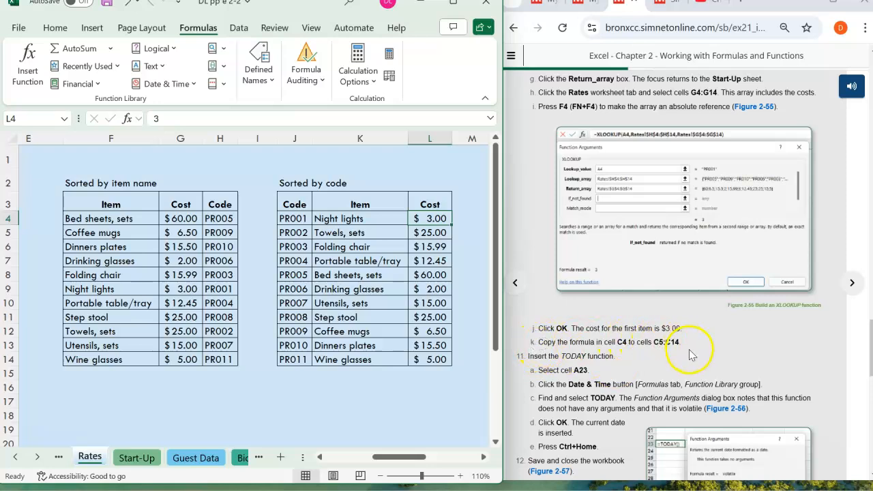
# - Copy the VLOOKUP formula from C4 to C5:C14 on the Start-Up sheet, and save the workbook
pyautogui.click(128, 456)
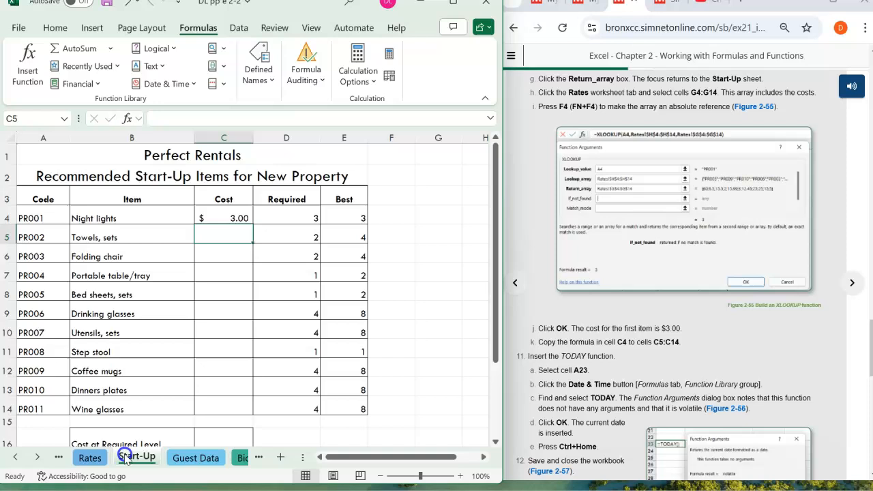
pyautogui.click(223, 213)
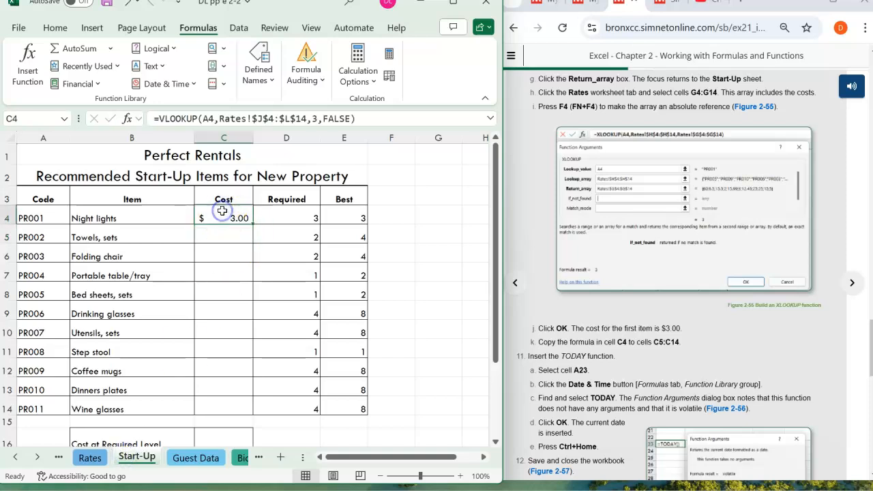
pyautogui.click(55, 28)
pyautogui.click(29, 71)
pyautogui.click(55, 131)
pyautogui.click(237, 249)
pyautogui.moveTo(237, 249); pyautogui.dragTo(237, 407)
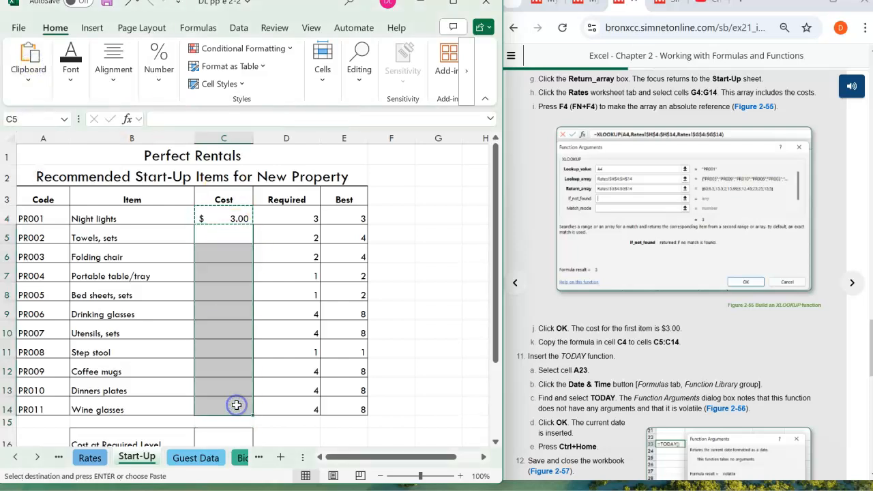
pyautogui.hotkey('ctrl', 'v')
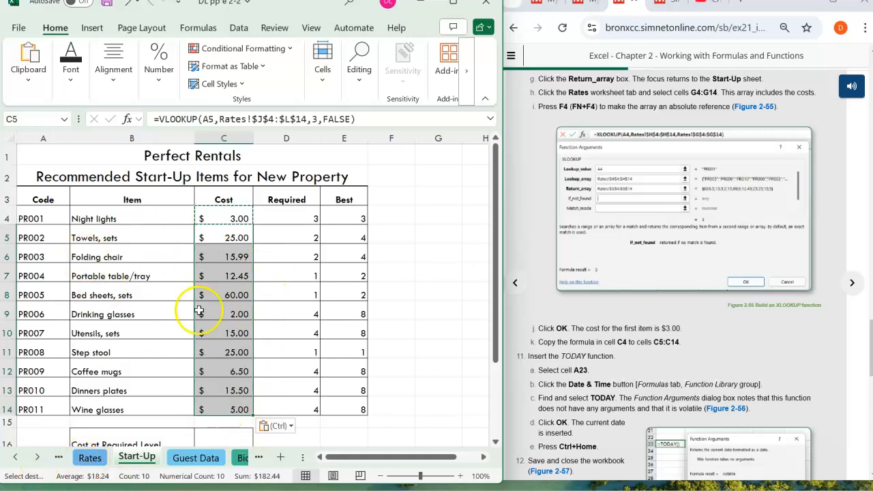
pyautogui.click(106, 3)
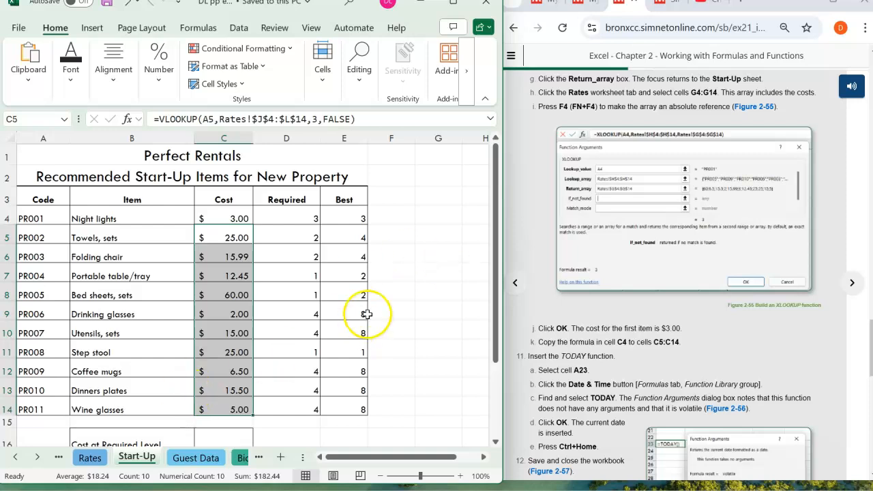
# - Read the step 11 instructions for inserting the TODAY function
pyautogui.scroll(-1, 680, 285)
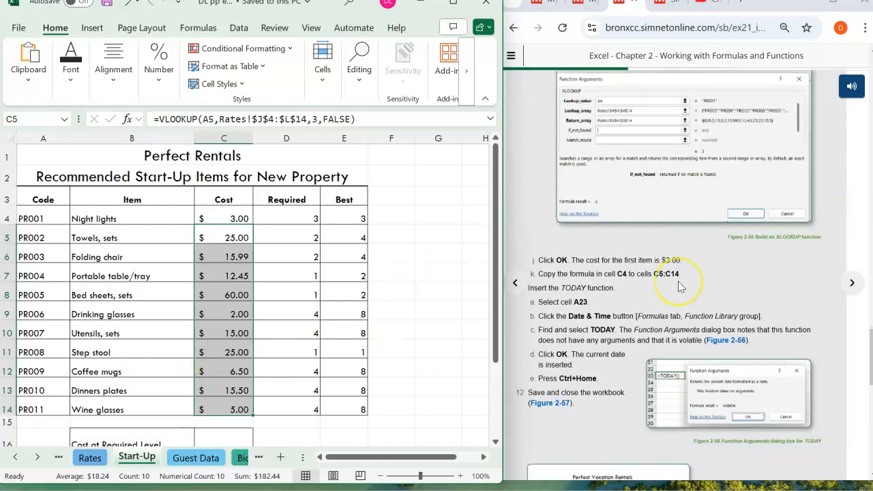
pyautogui.scroll(-2, 678, 281)
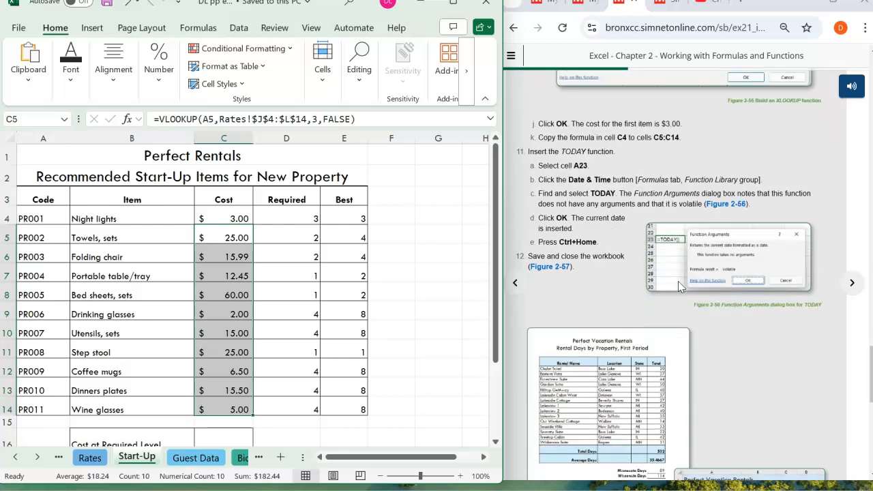